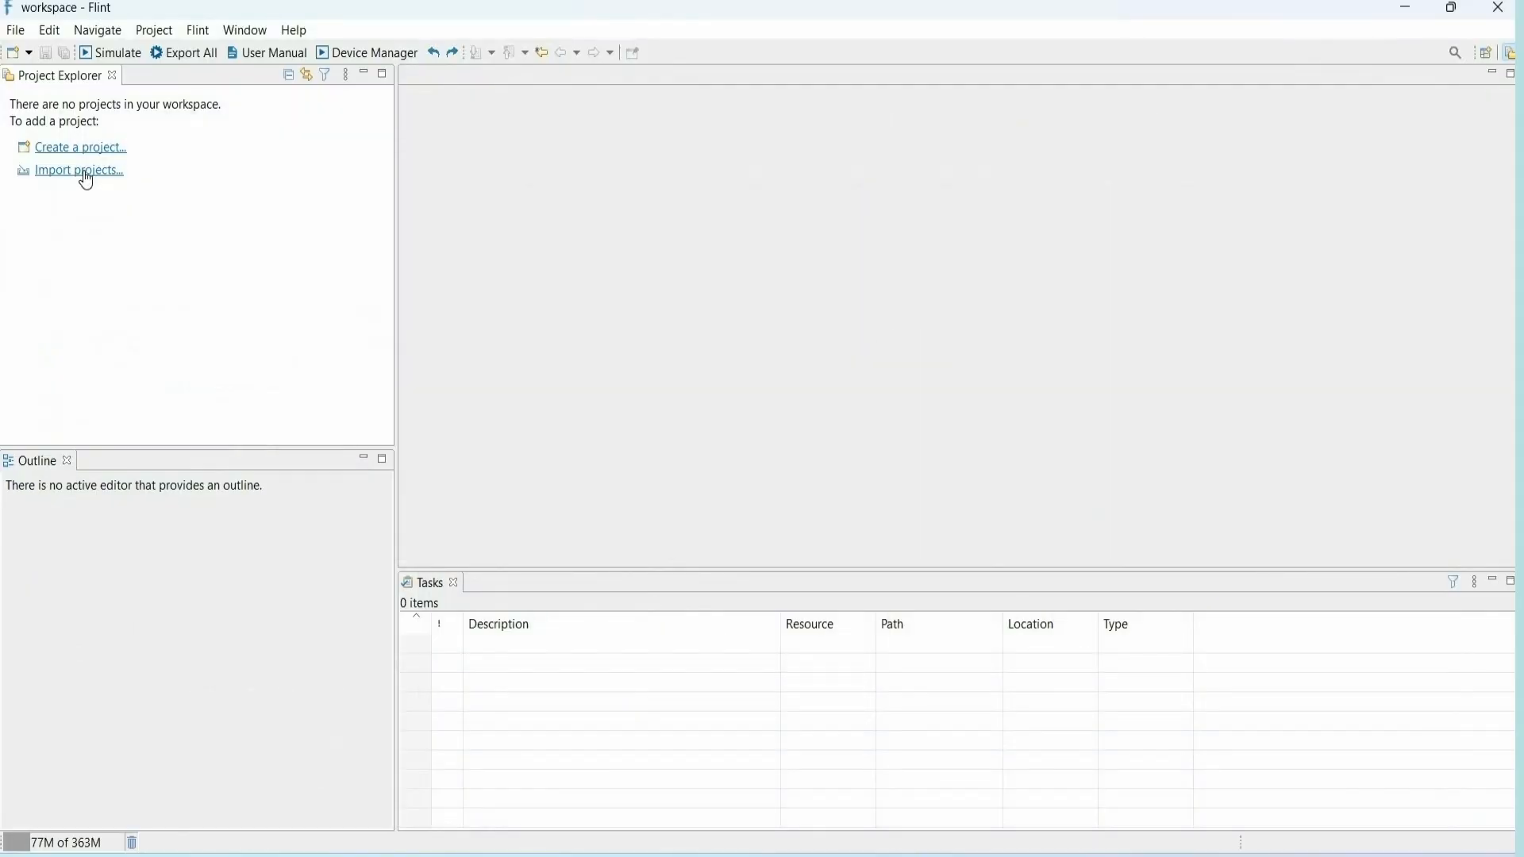
- Start a new Flint project and name it can_configuration
left_click(90, 151)
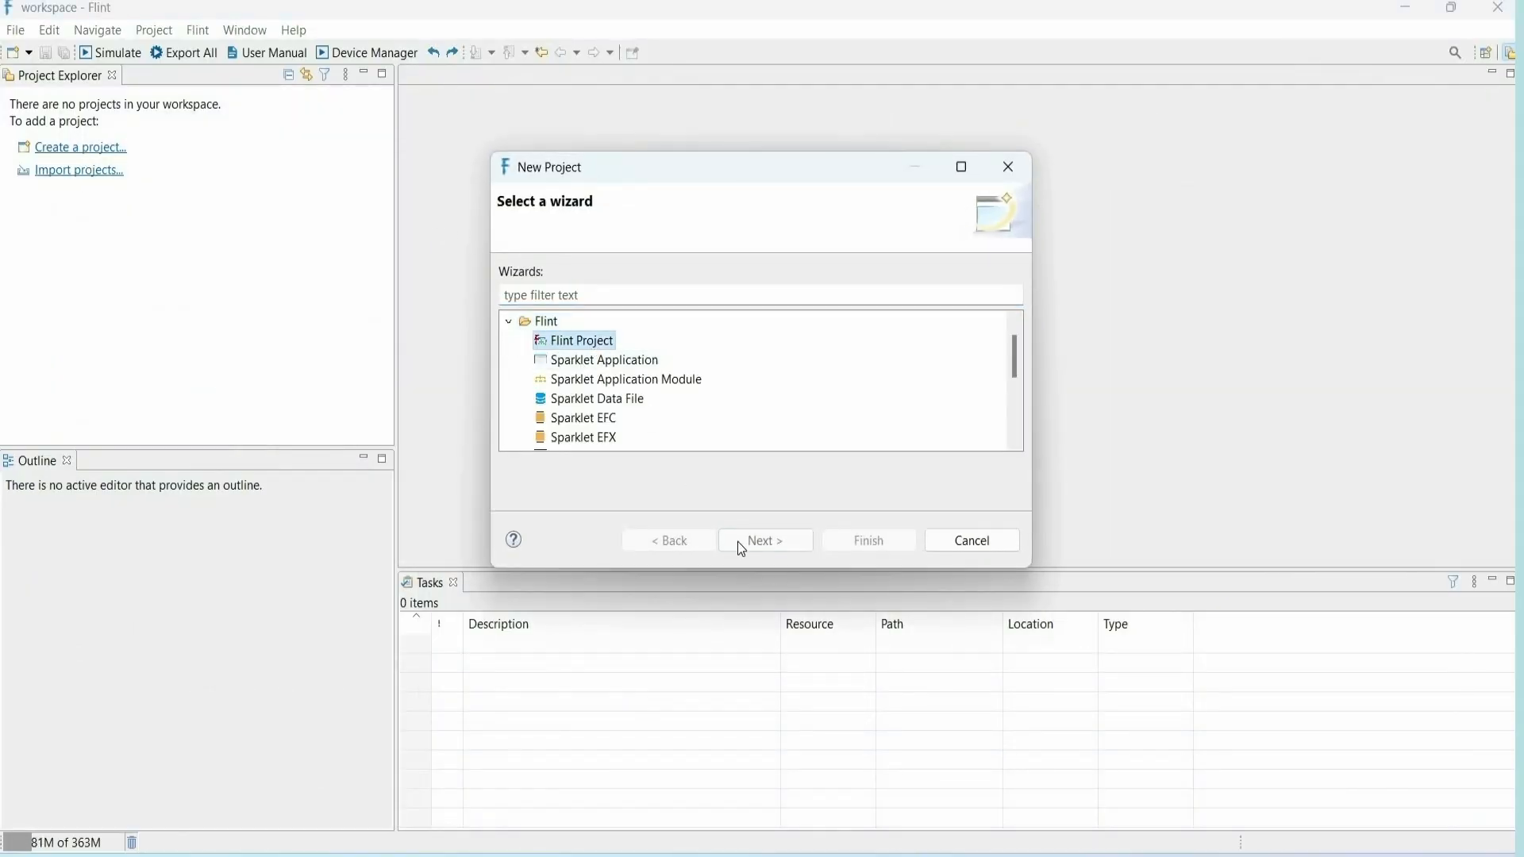
left_click(791, 537)
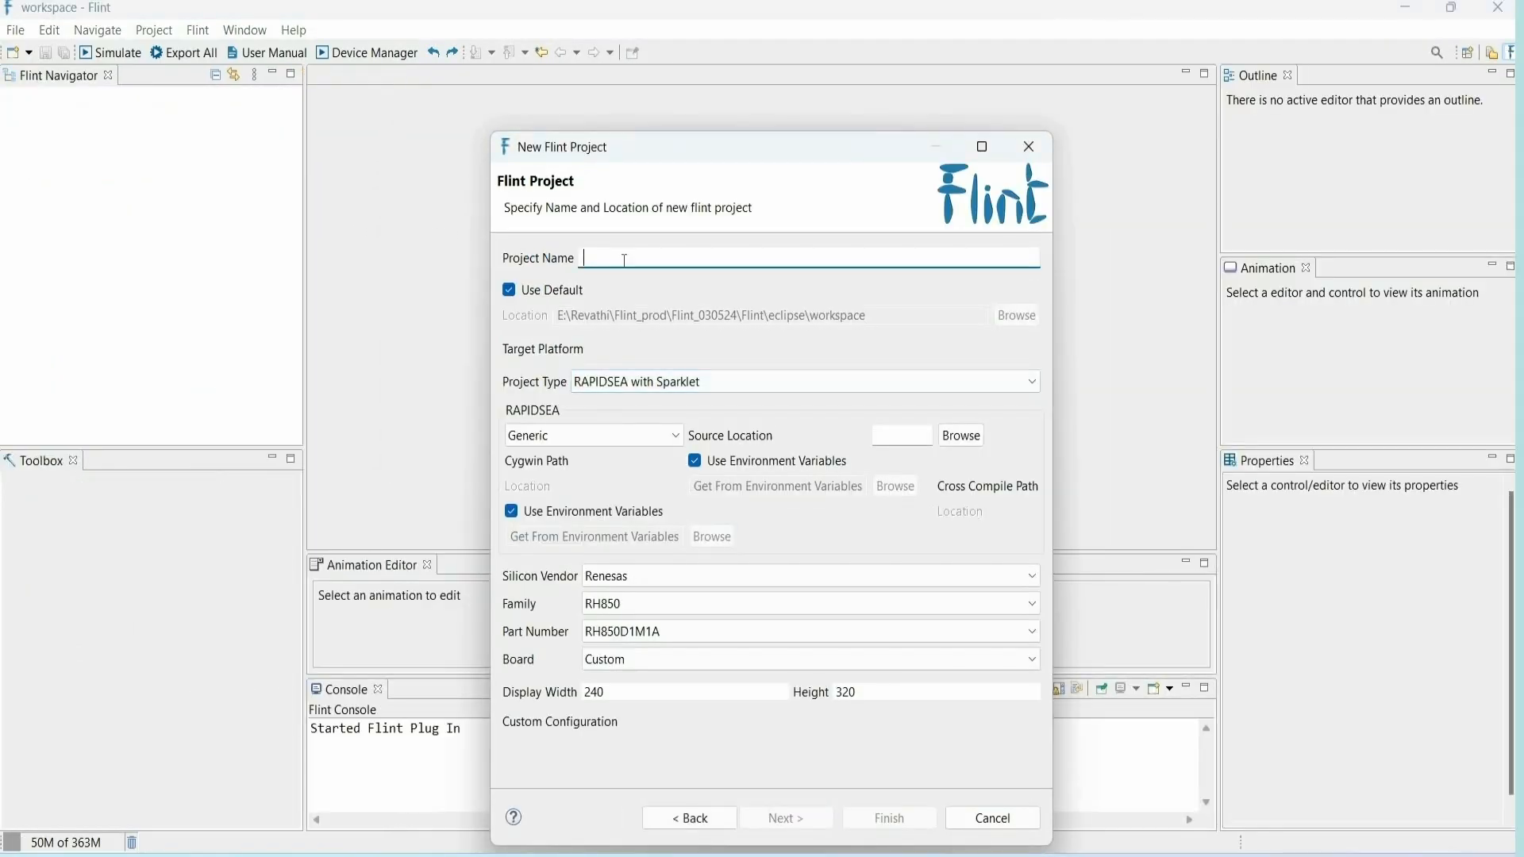
type("can_con")
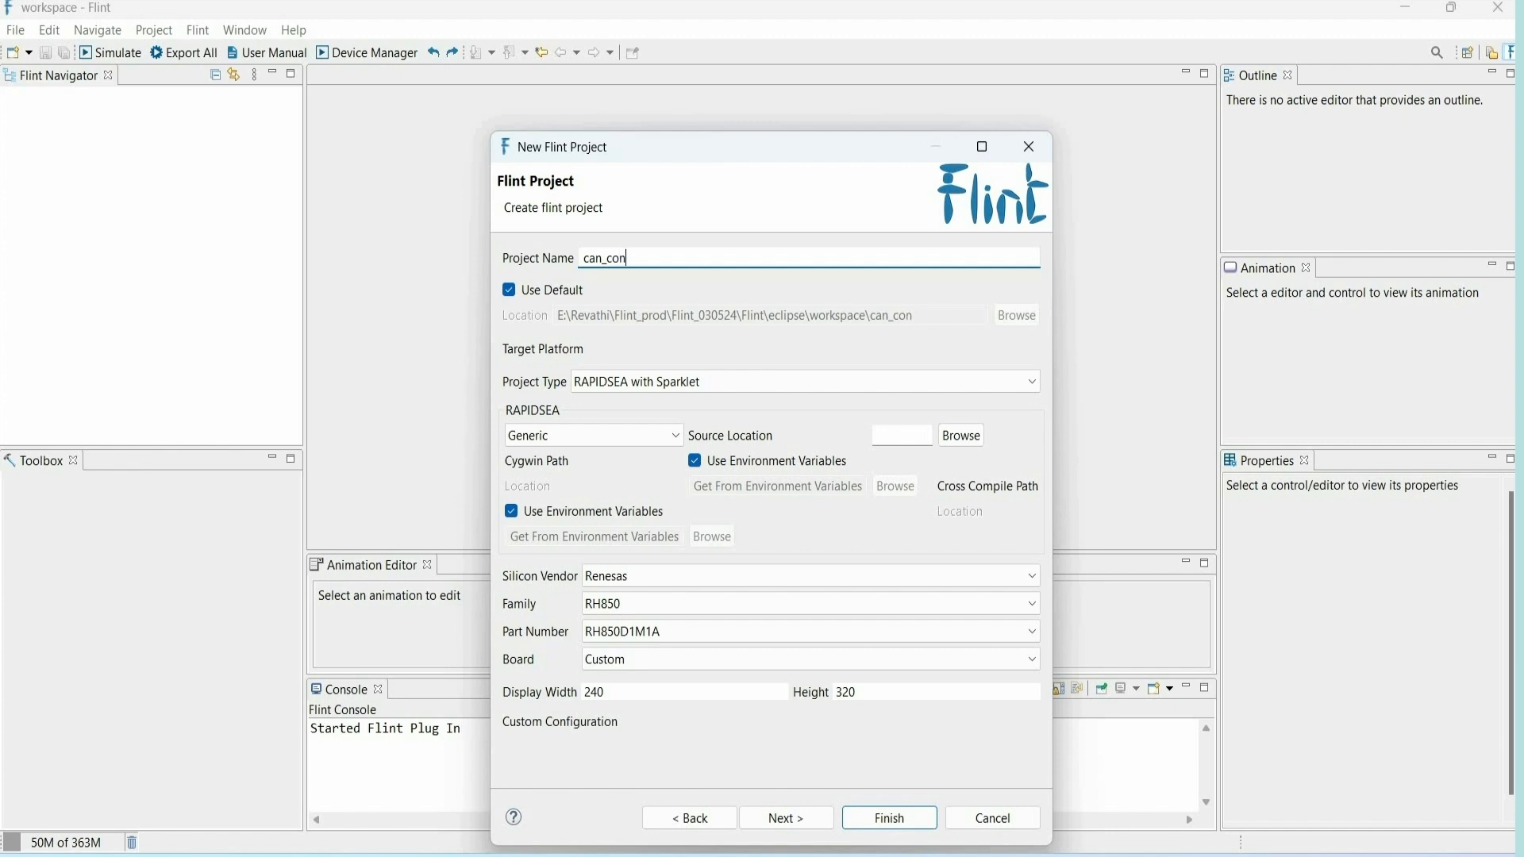
type("figuration")
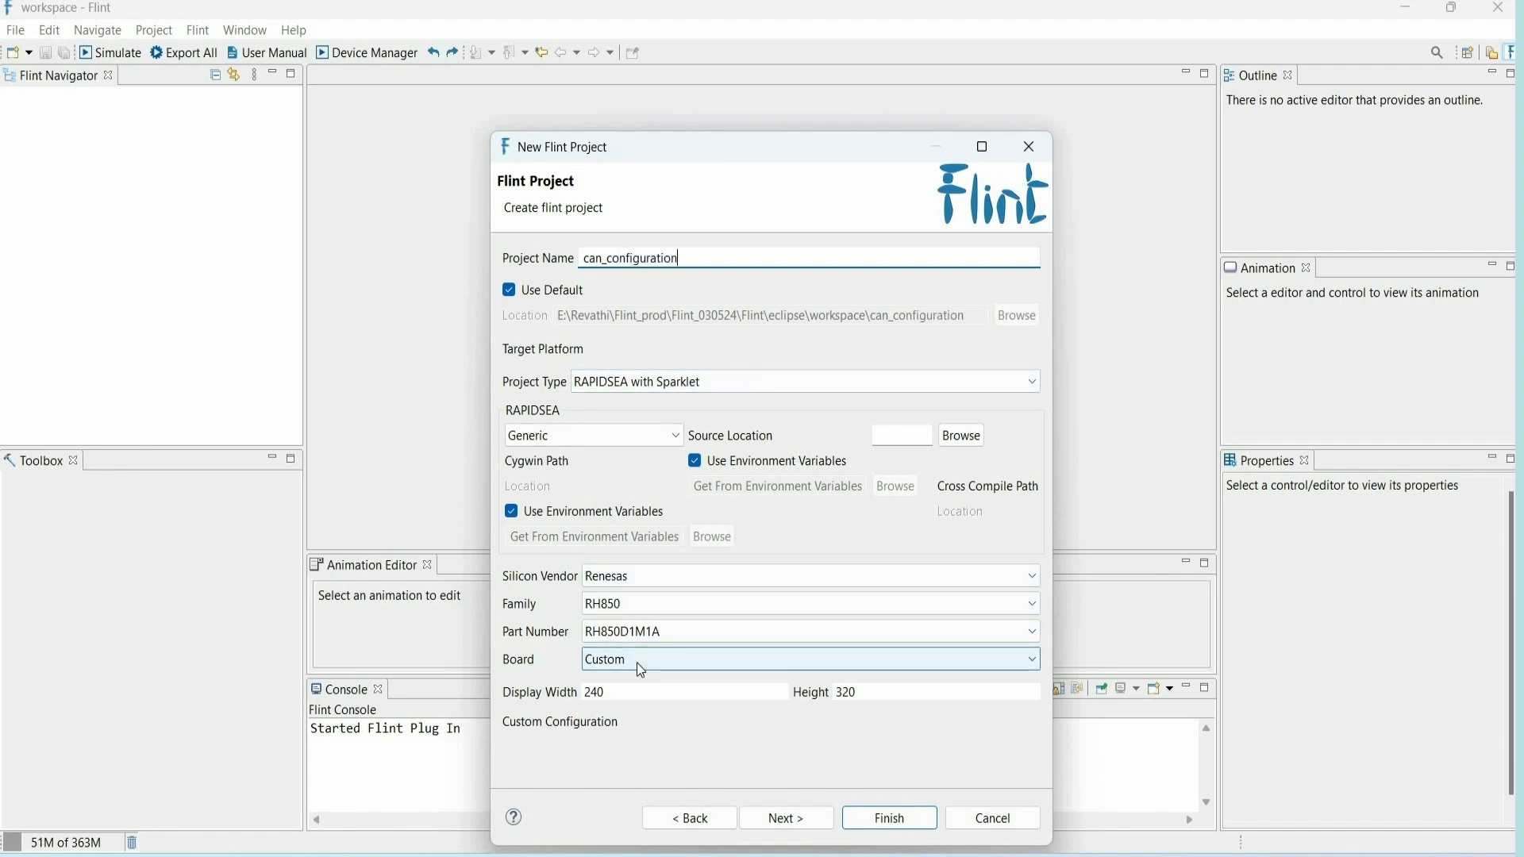
- Choose the Embien eStorm-C2 -7 NTP board and finish creating the project
left_click(636, 663)
left_click(645, 744)
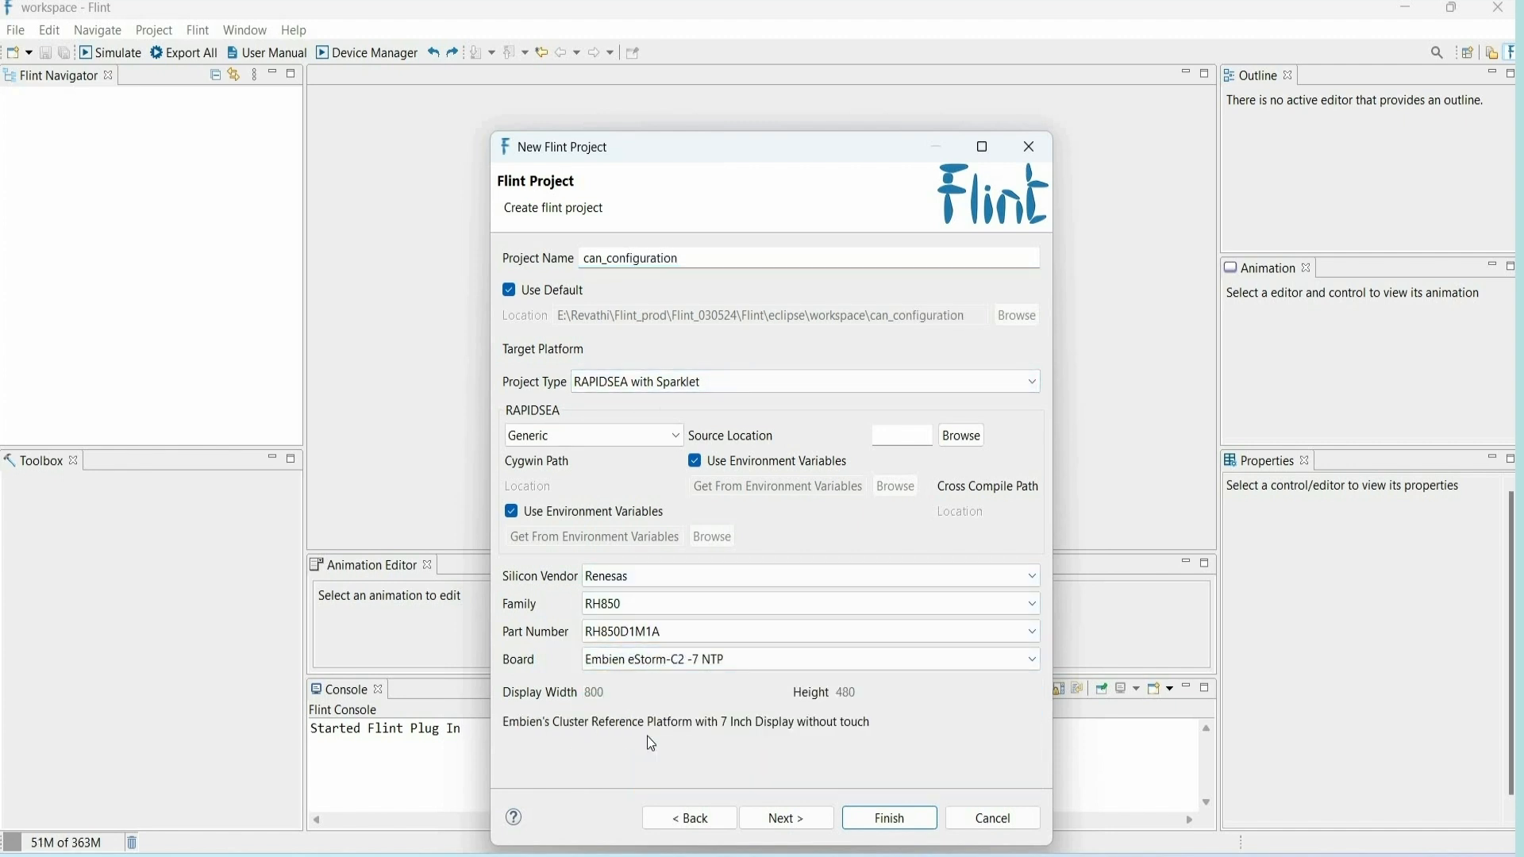
left_click(778, 819)
left_click(607, 287)
left_click(907, 821)
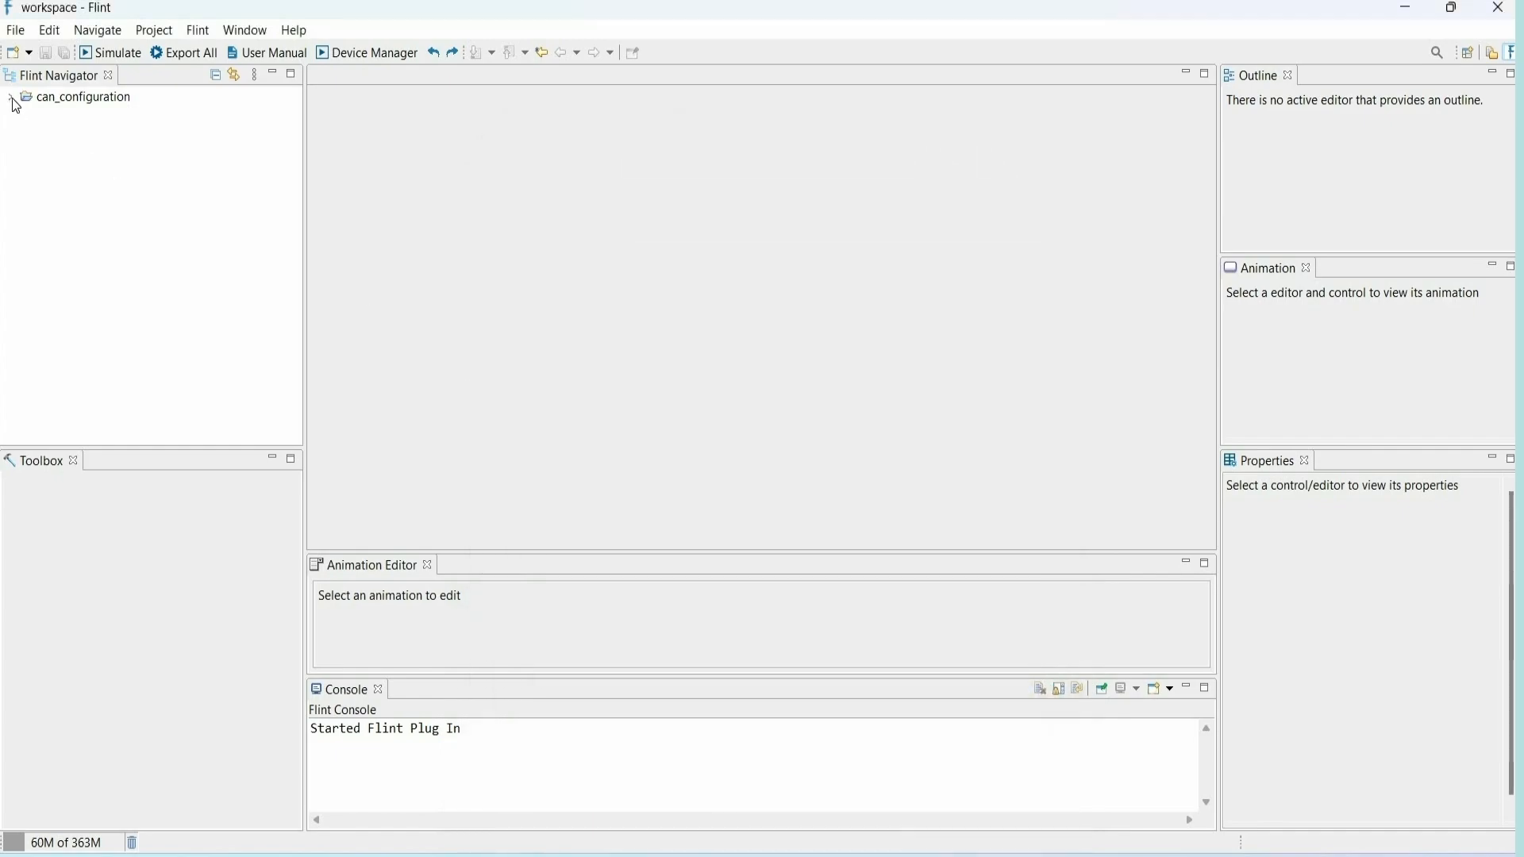
- Copy the demo DBC file from the DBC folder in File Explorer into the can_configuration project's resources folder in Flint
left_click(11, 98)
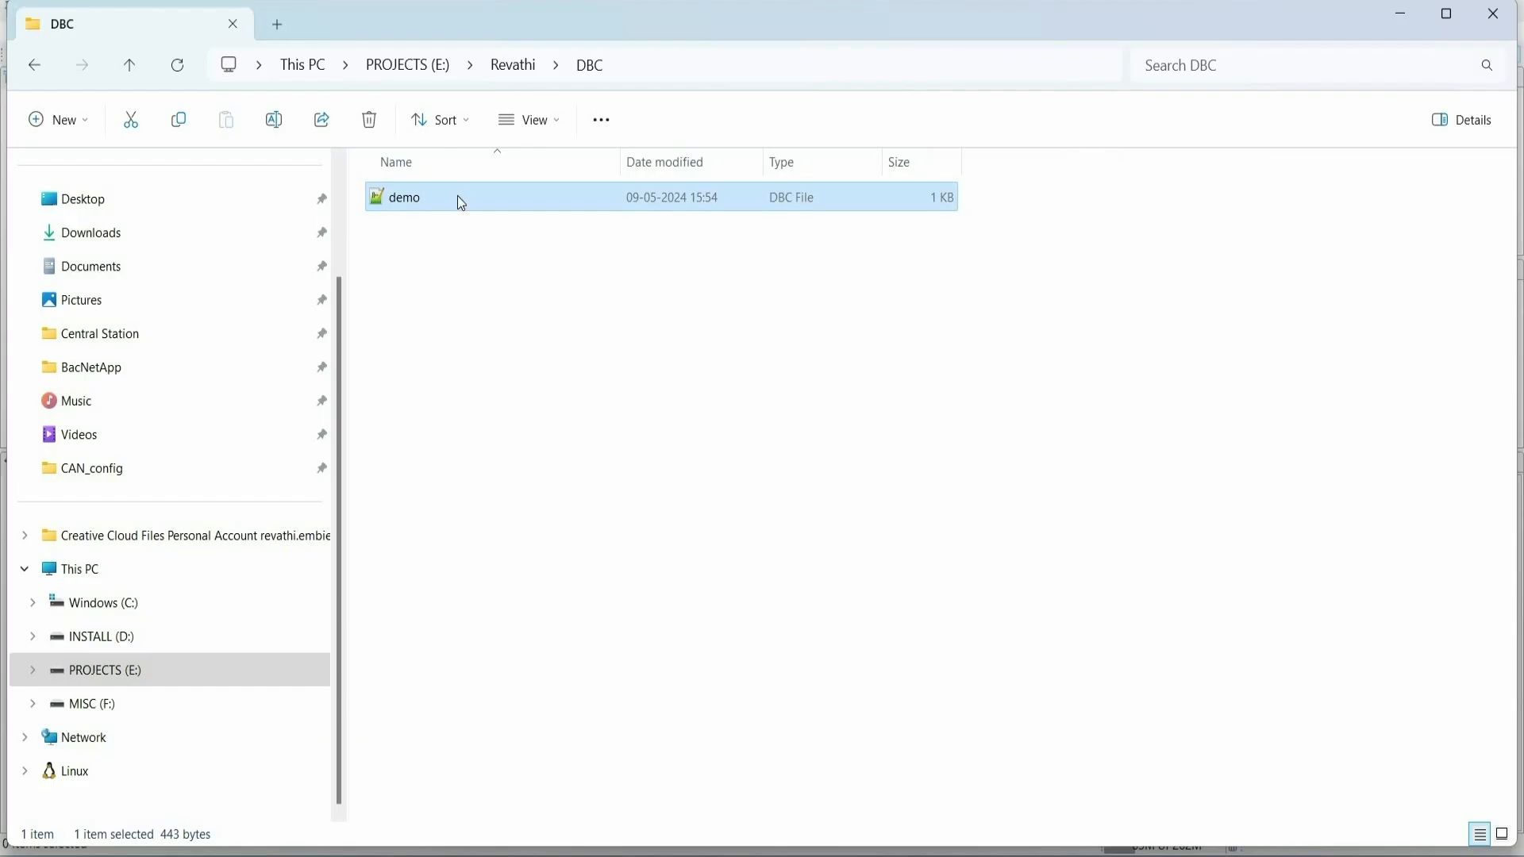
right_click(459, 196)
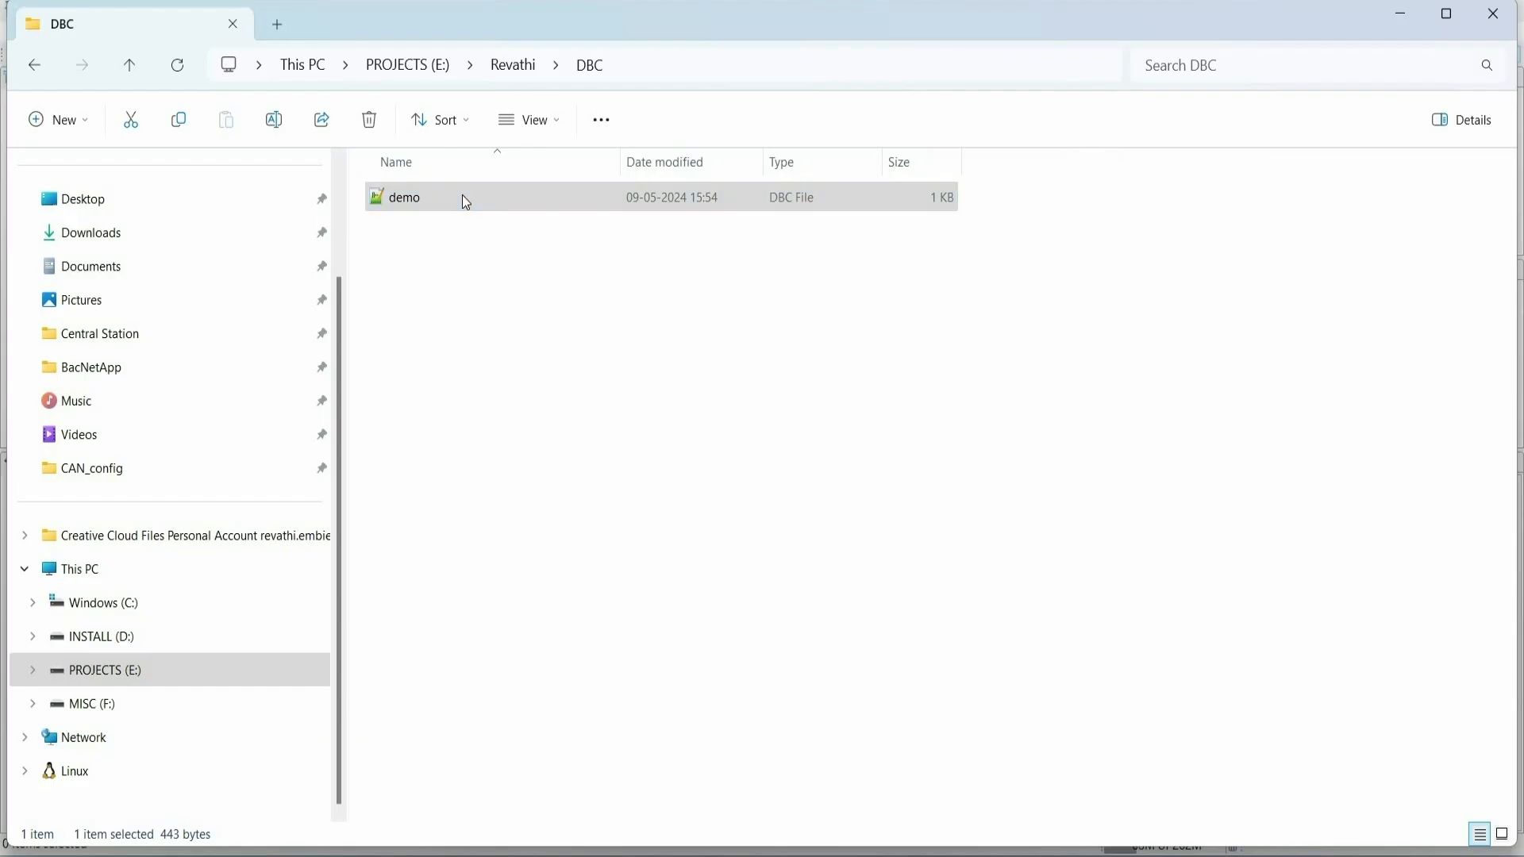
left_click(519, 223)
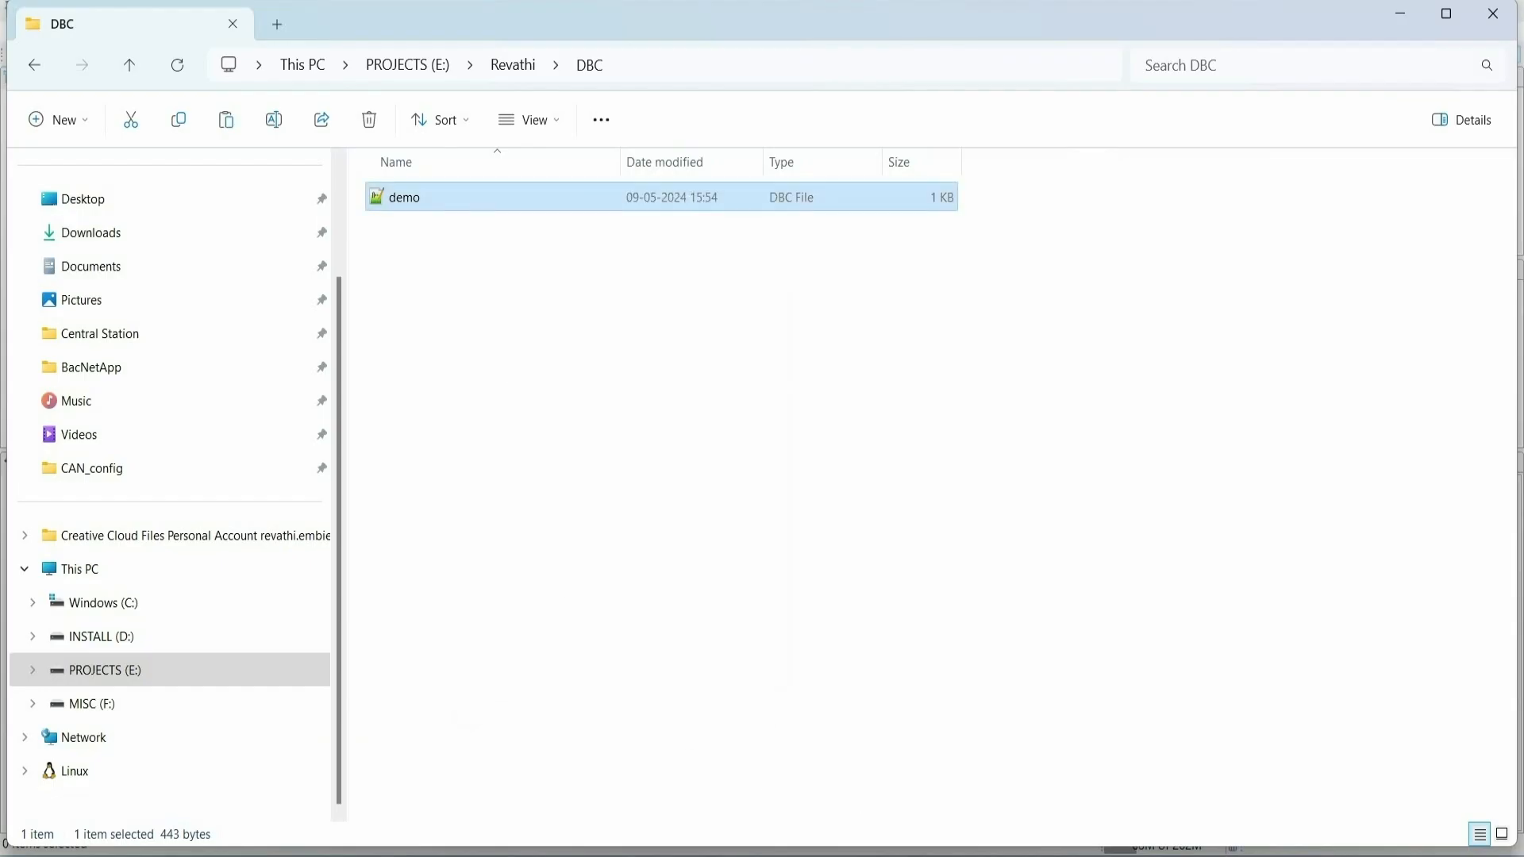
key("alt+Tab")
left_click(28, 196)
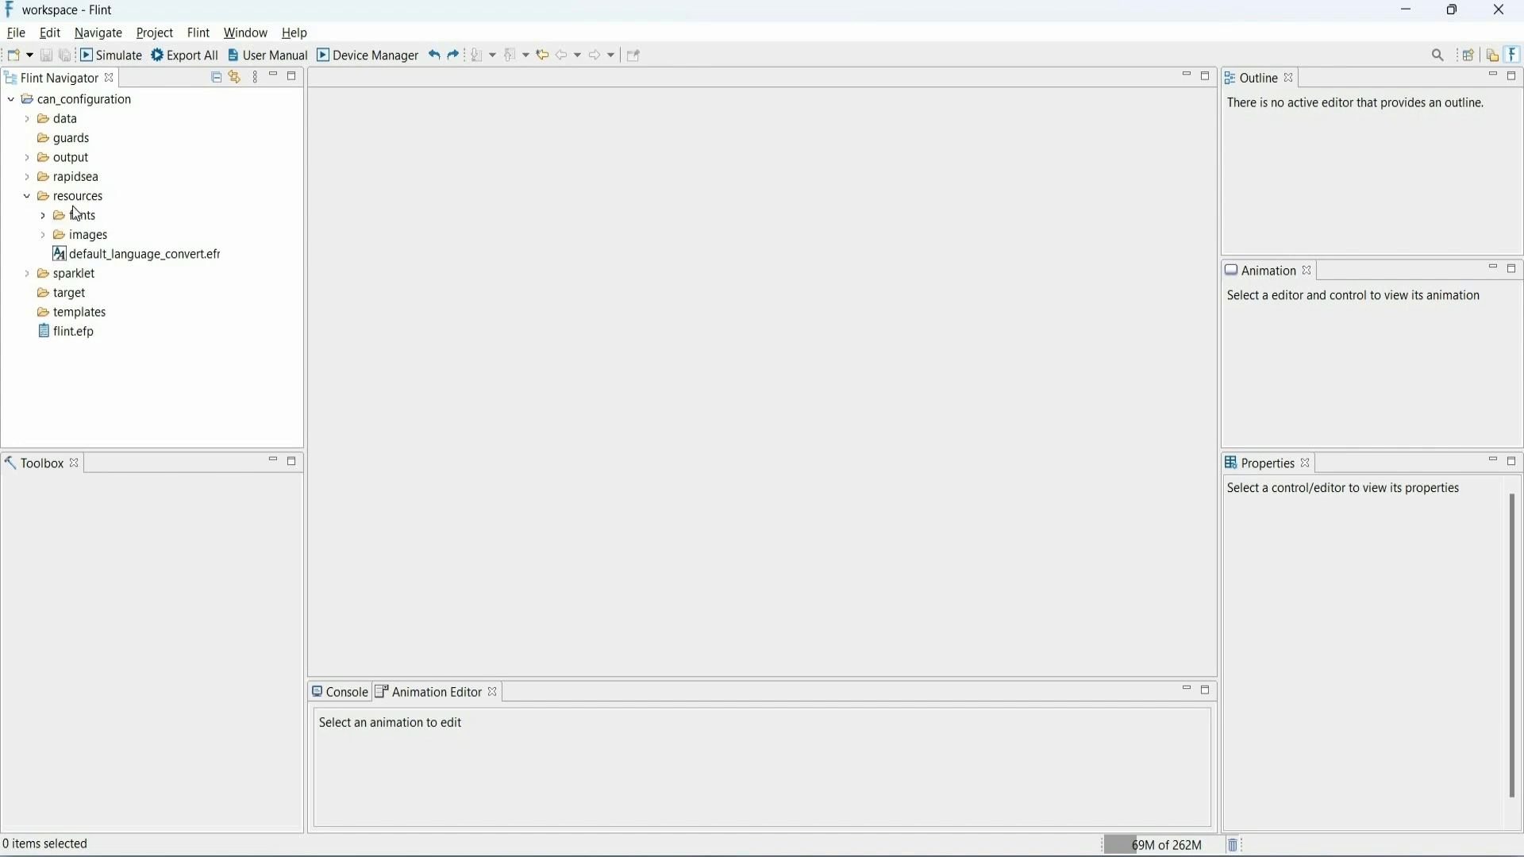
left_click(76, 198)
right_click(79, 197)
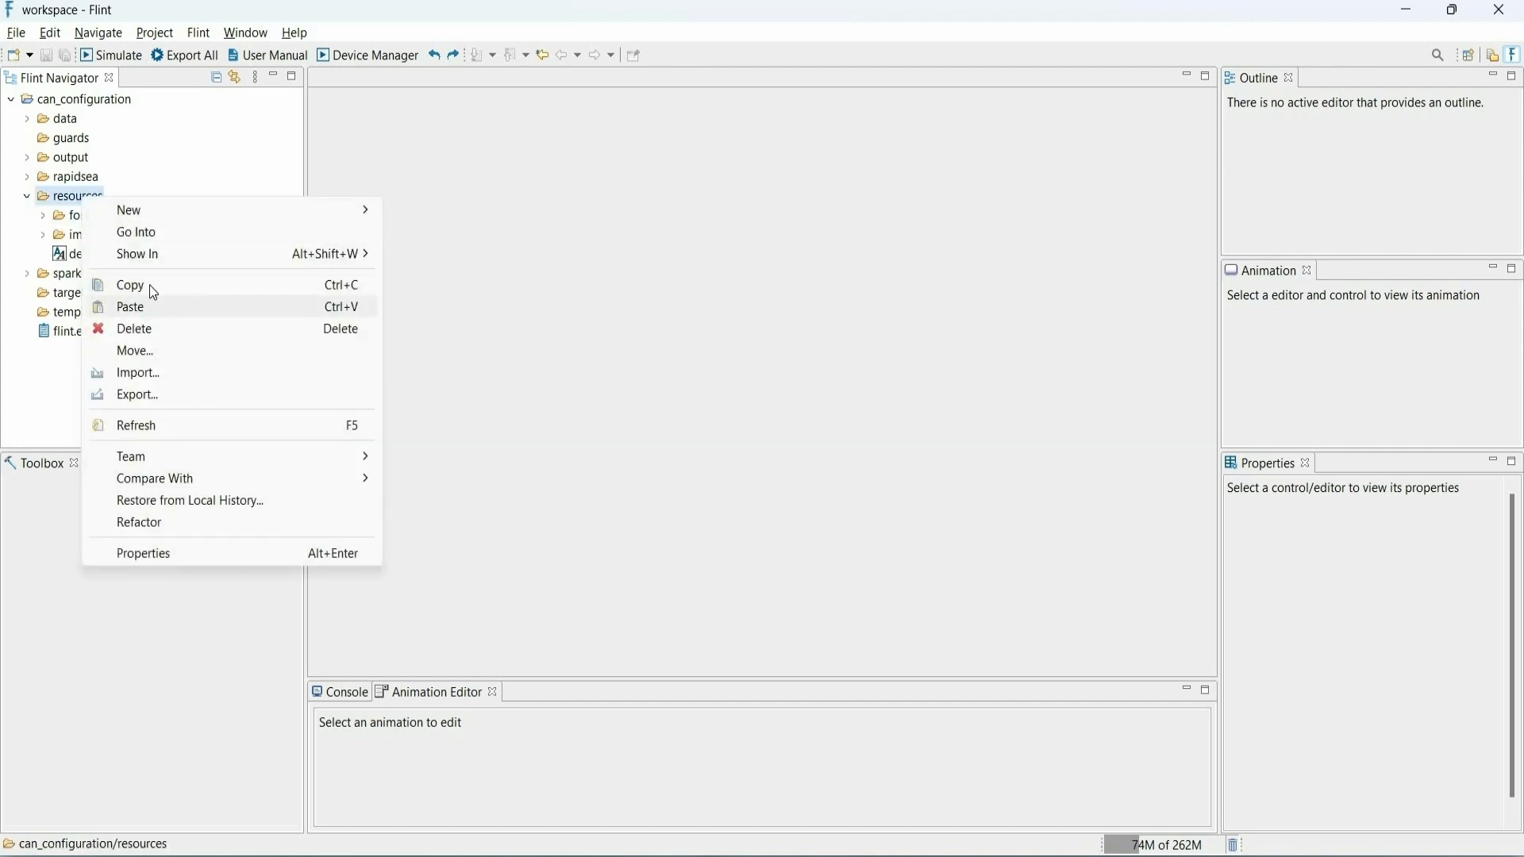
left_click(154, 305)
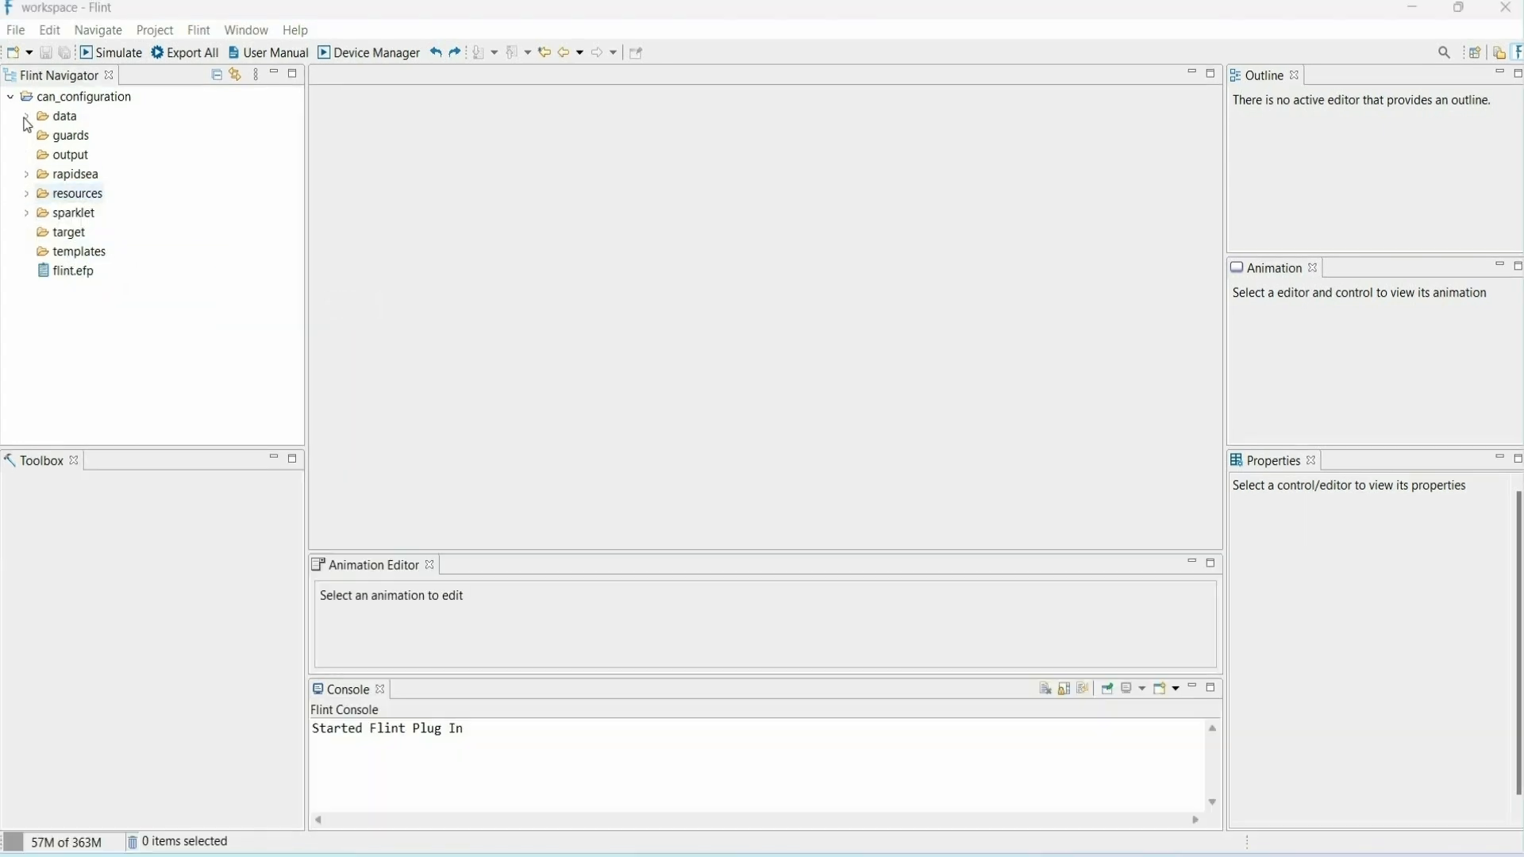
- Open default_data.efd from the data folder and start a new data variable named Vehicle speed
left_click(26, 118)
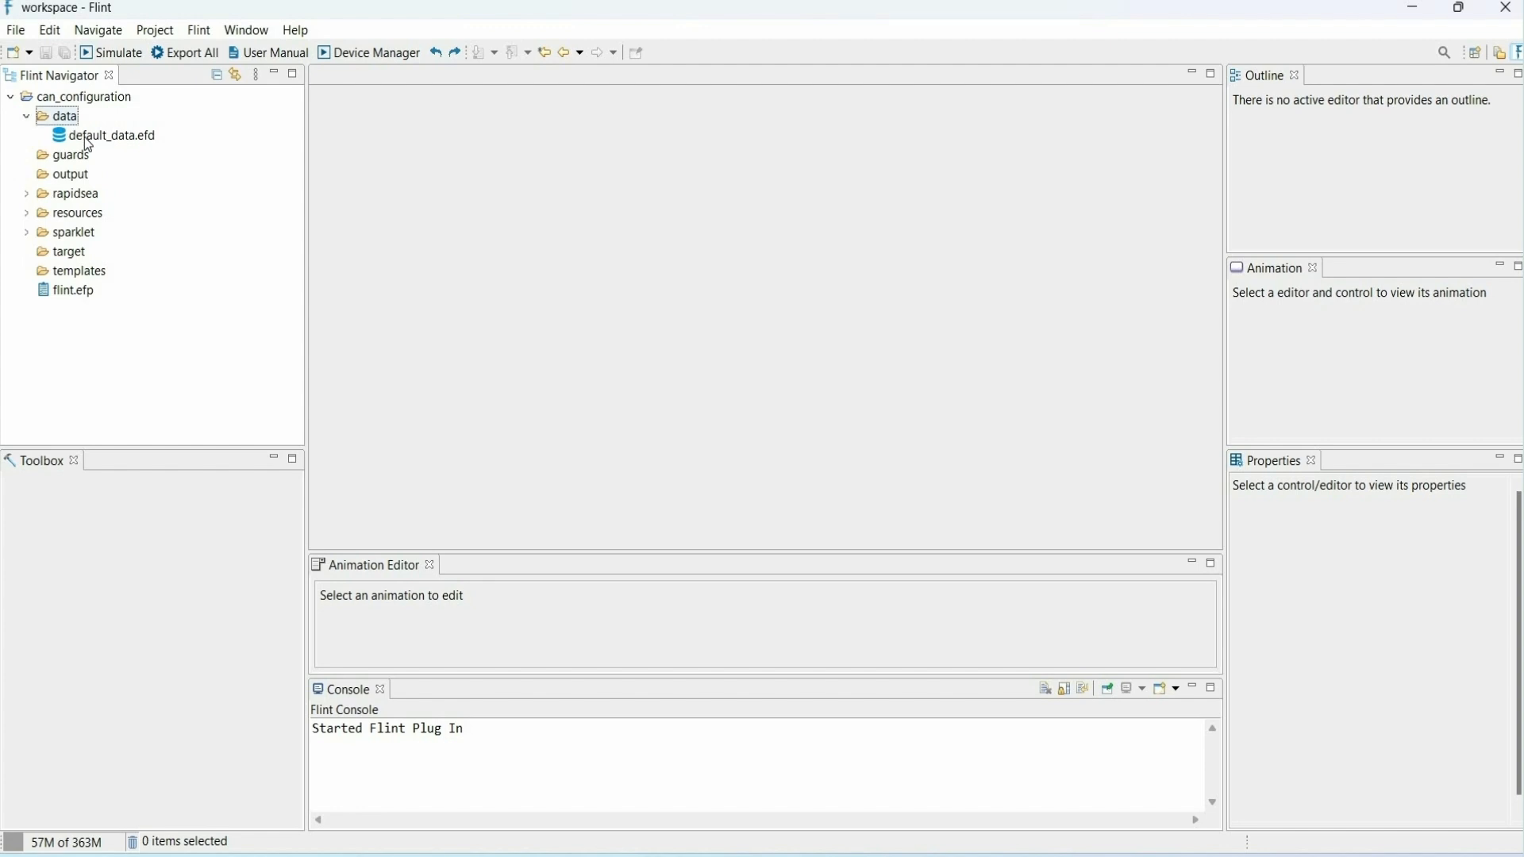
double_click(89, 138)
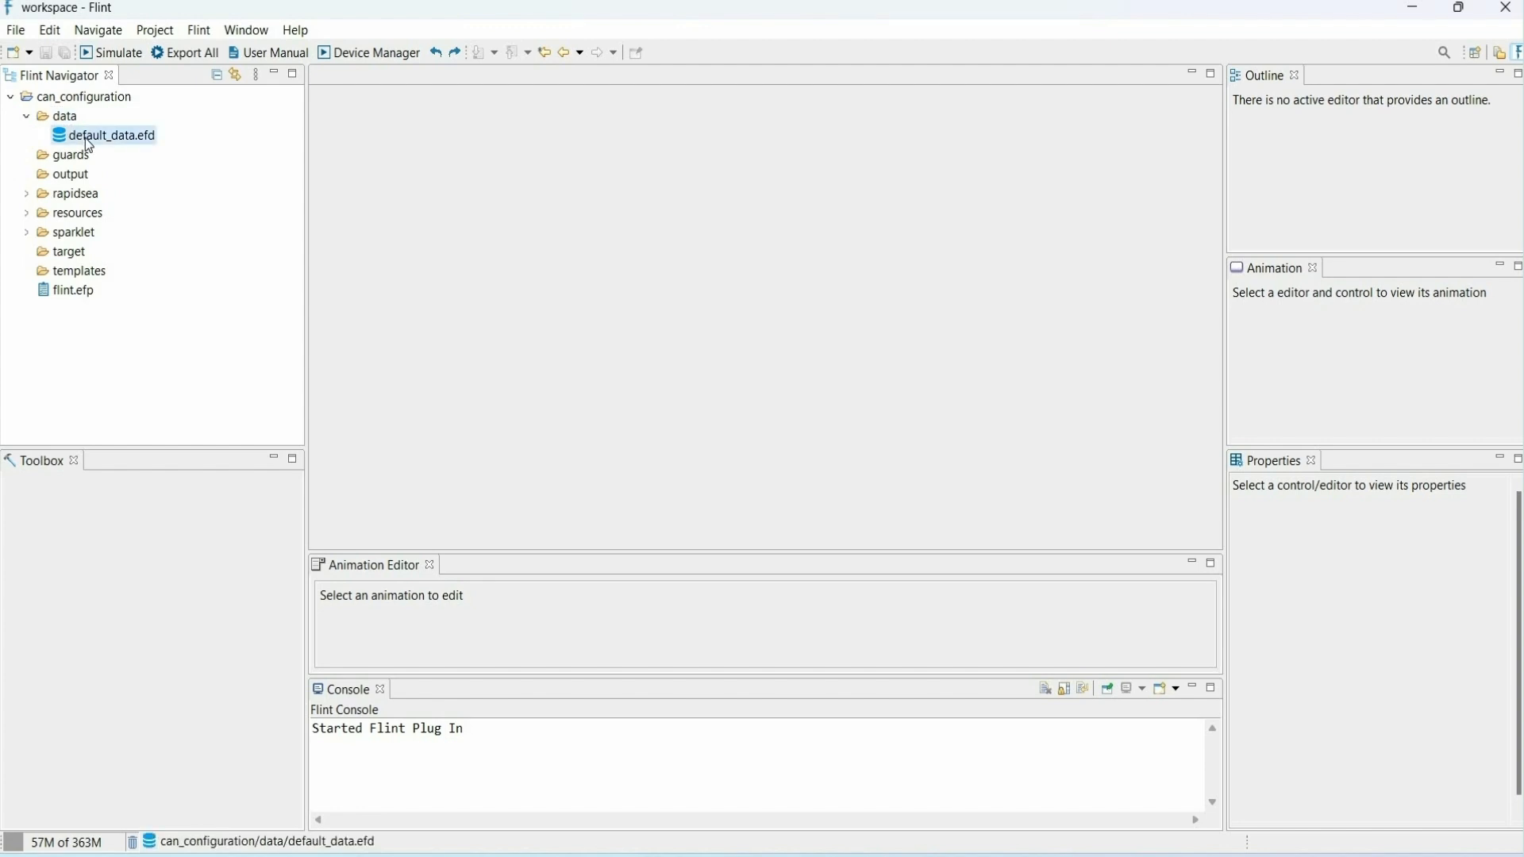
left_click(351, 154)
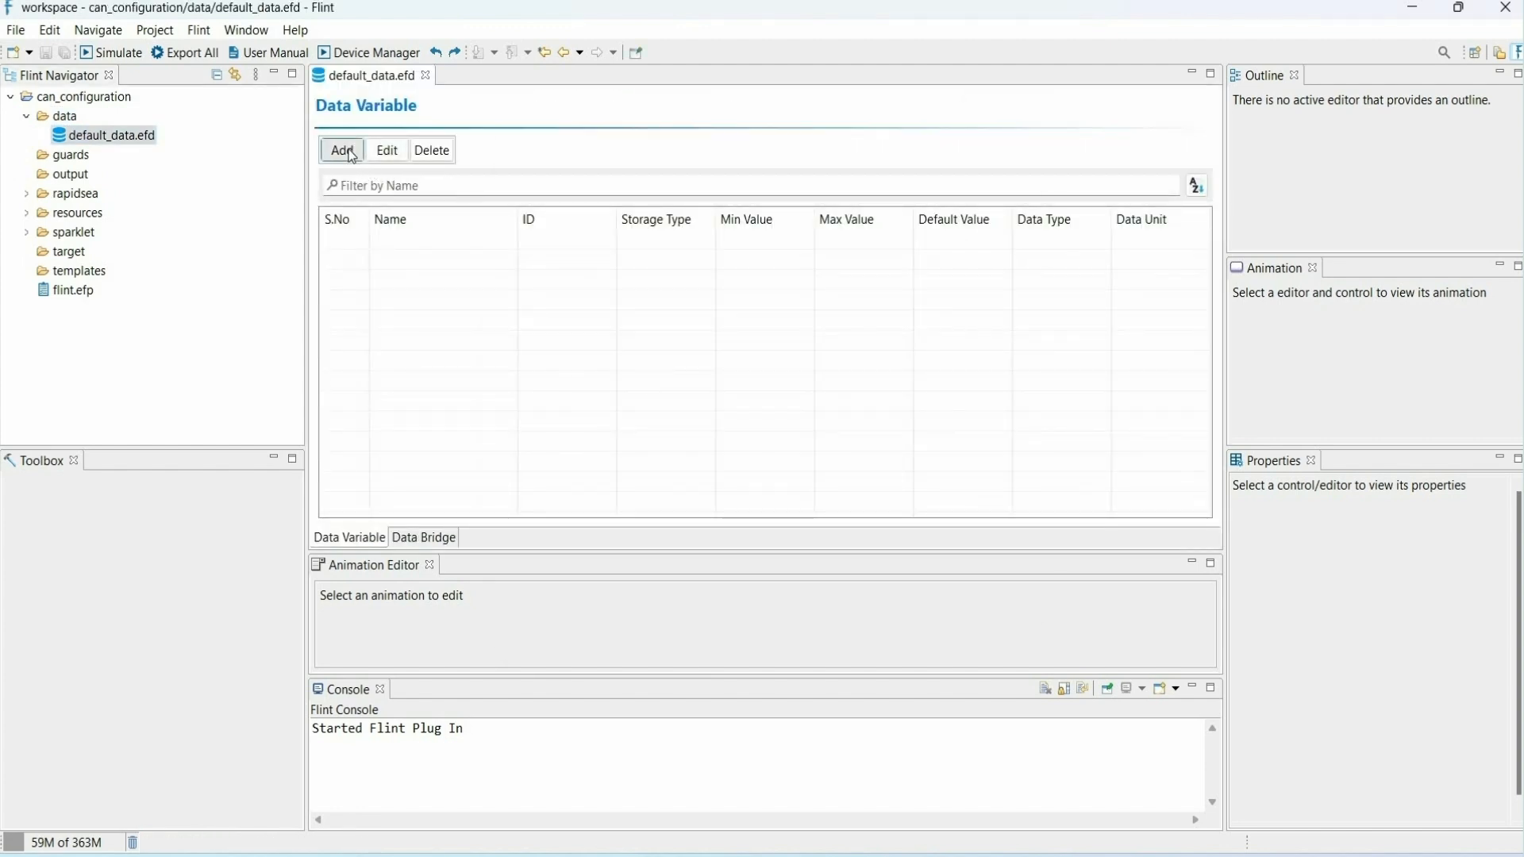
type("Vehicle speed")
- Give the Vehicle speed variable Single Precision storage, minimum 0, maximum 128 and default 0, and add it
left_click(760, 203)
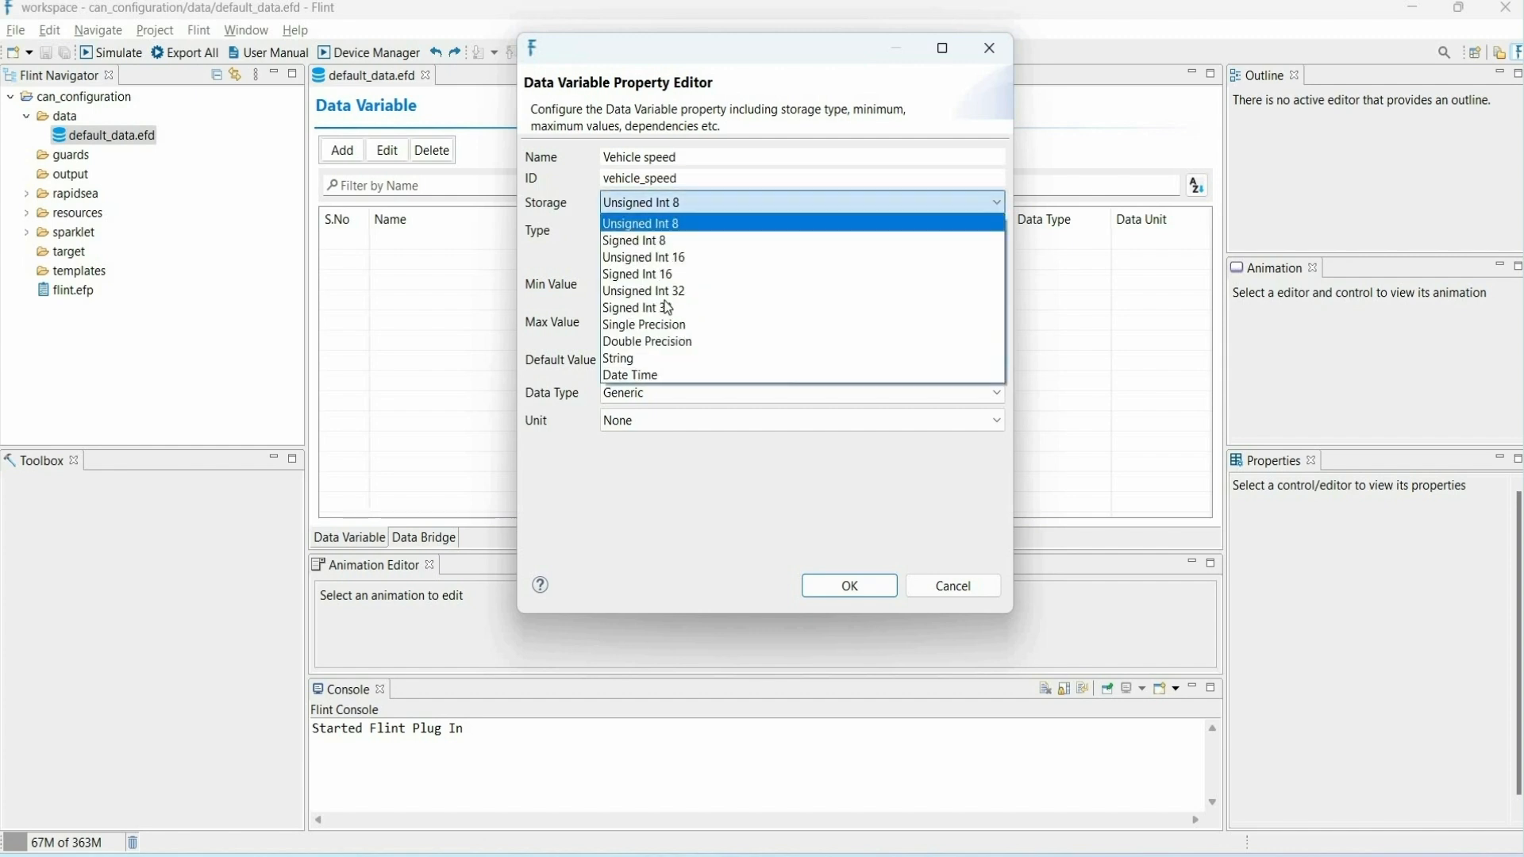
left_click(761, 325)
key("Tab")
key("Tab")
type("0")
key("Tab")
key("Tab")
type("128")
key("Tab")
key("Tab")
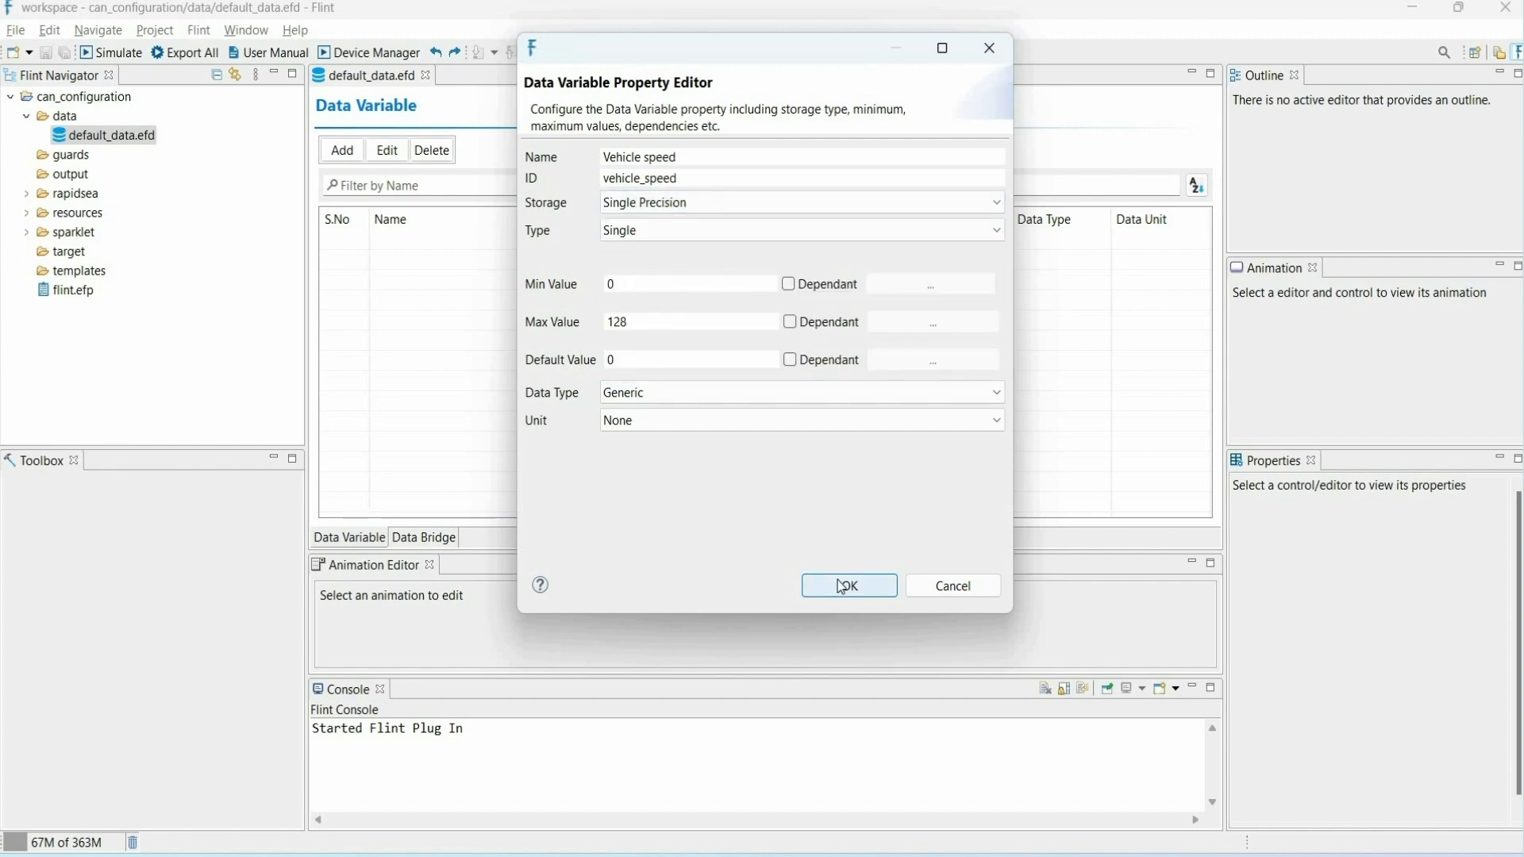
left_click(849, 586)
- Add an Engine RPM data variable with Unsigned Int 16 storage, minimum 0, maximum 16383 and default 0
left_click(342, 150)
type("Engine RPM")
left_click(685, 203)
left_click(685, 243)
left_click(692, 284)
type("0")
left_click(695, 324)
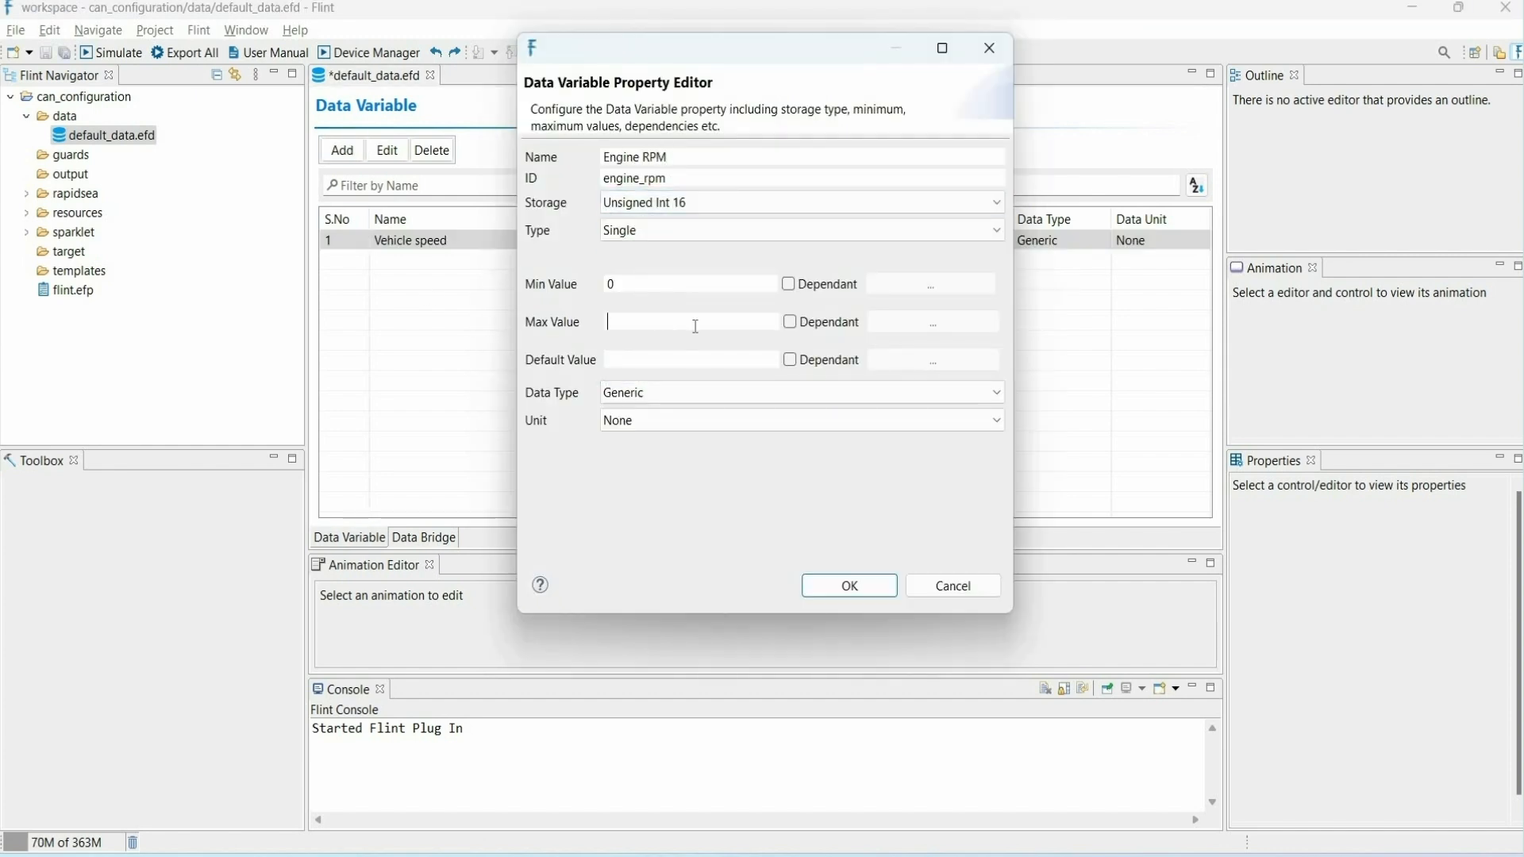
left_click(870, 591)
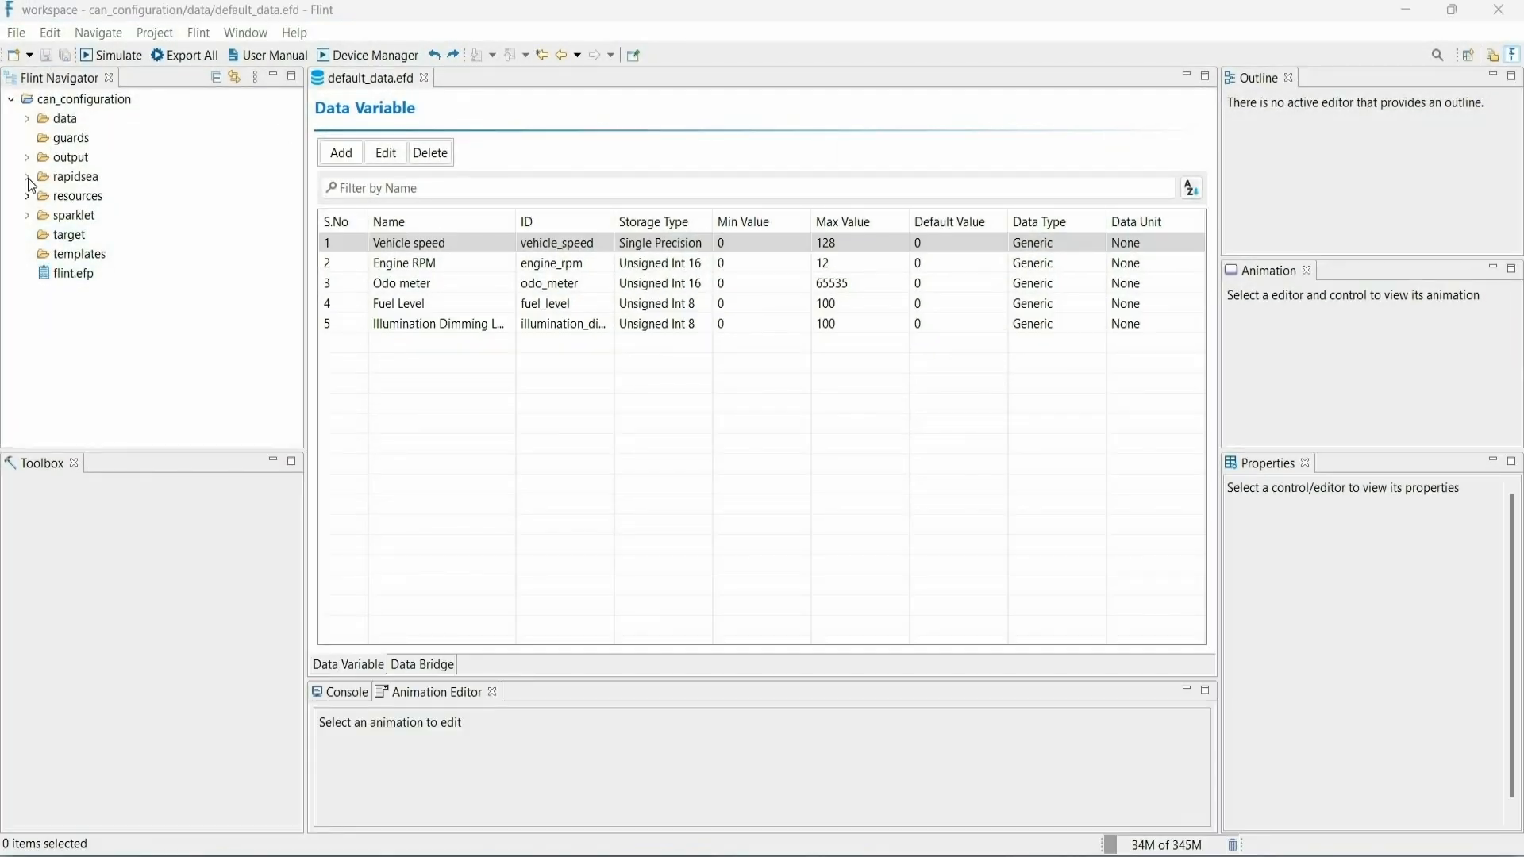
- Start a new Sparklet Application Module in the rapidsea folder
left_click(26, 176)
right_click(71, 179)
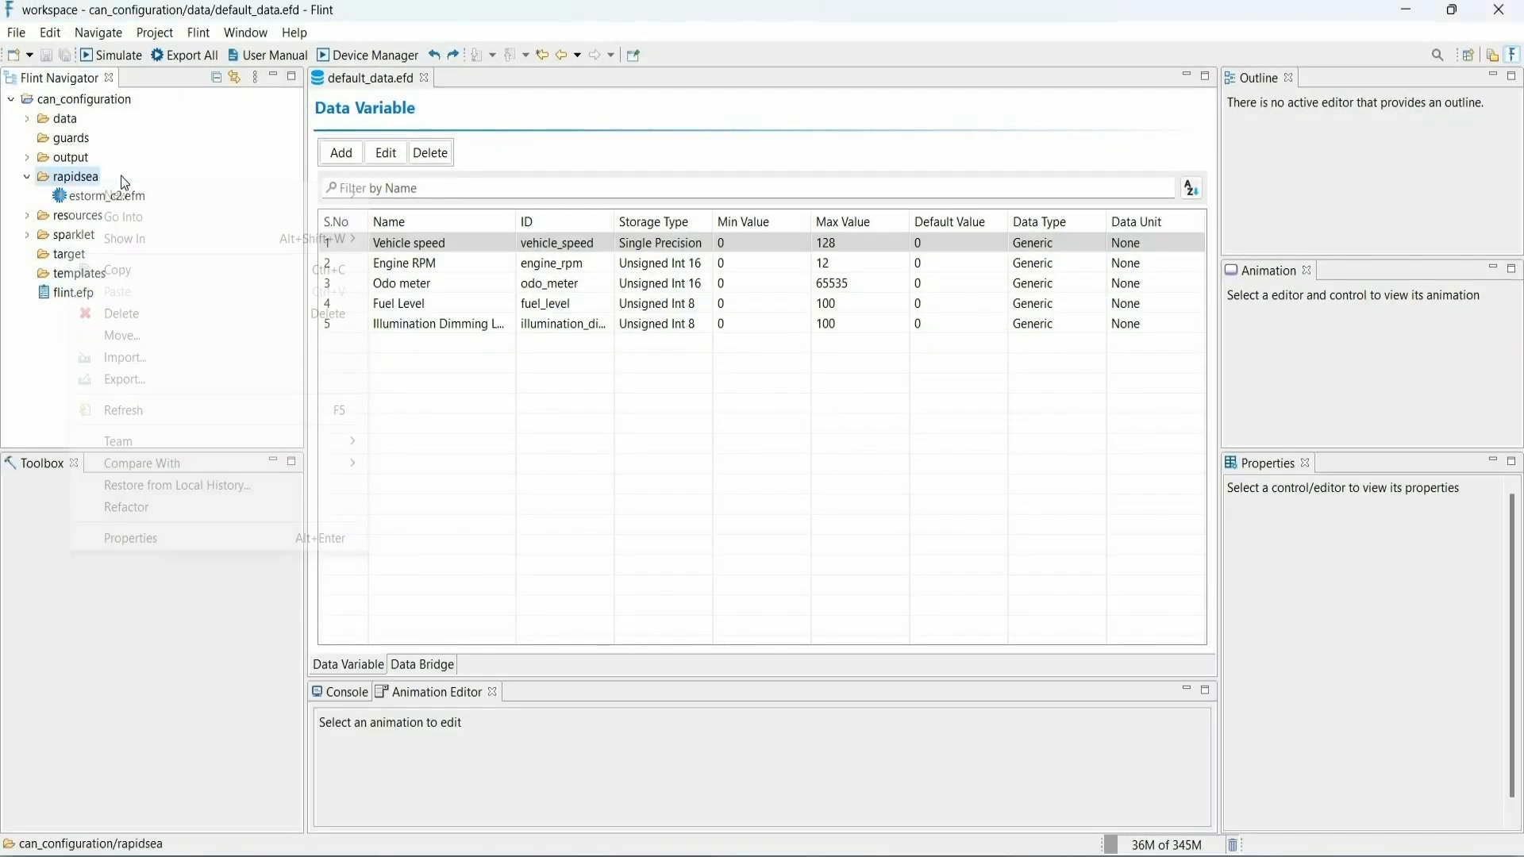
mouse_move(260, 194)
left_click(421, 275)
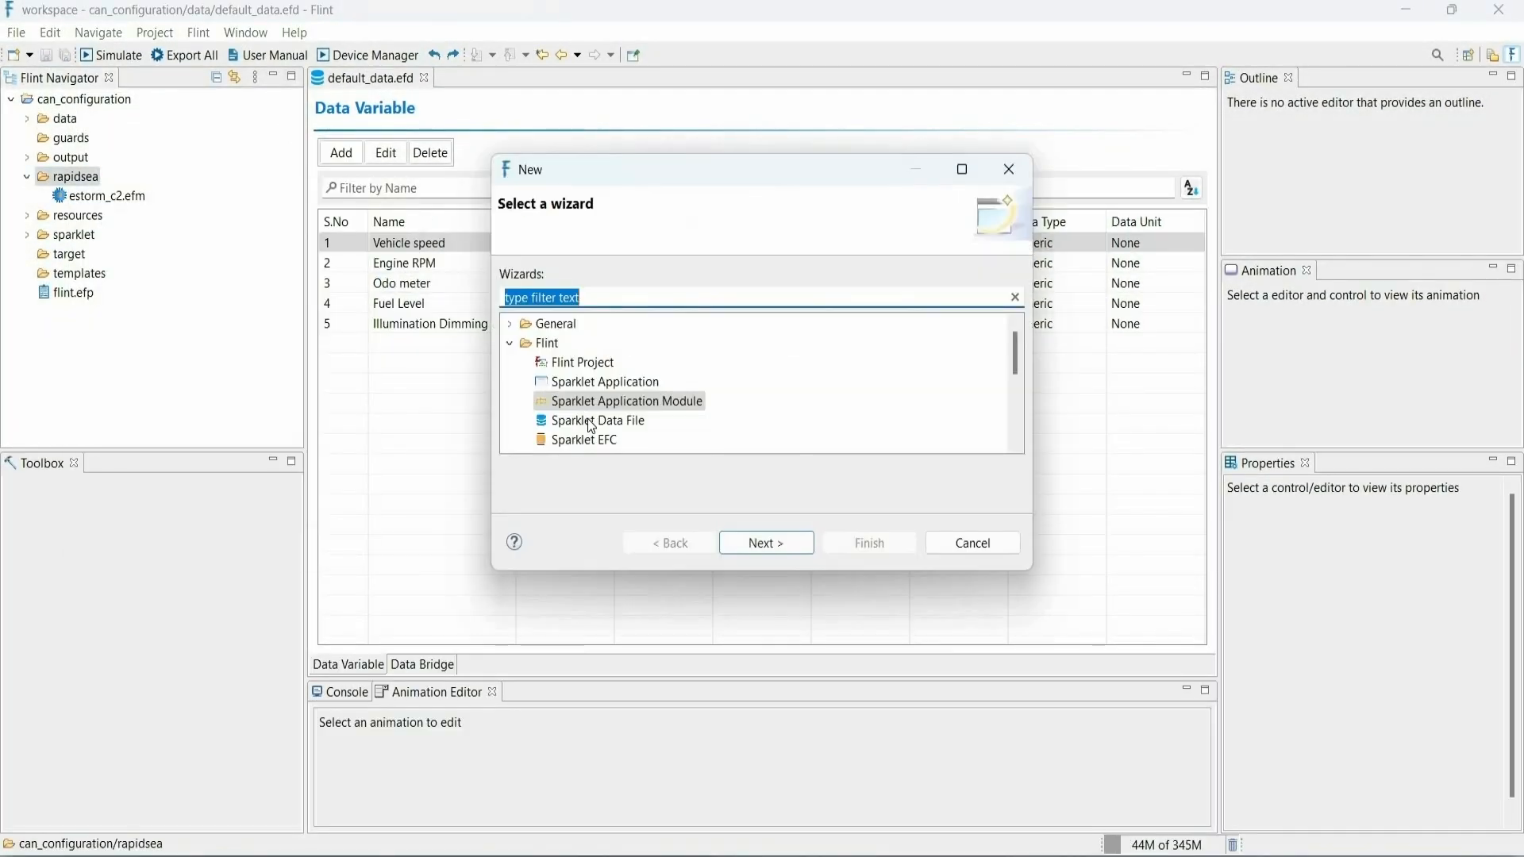
left_click(618, 411)
left_click(766, 543)
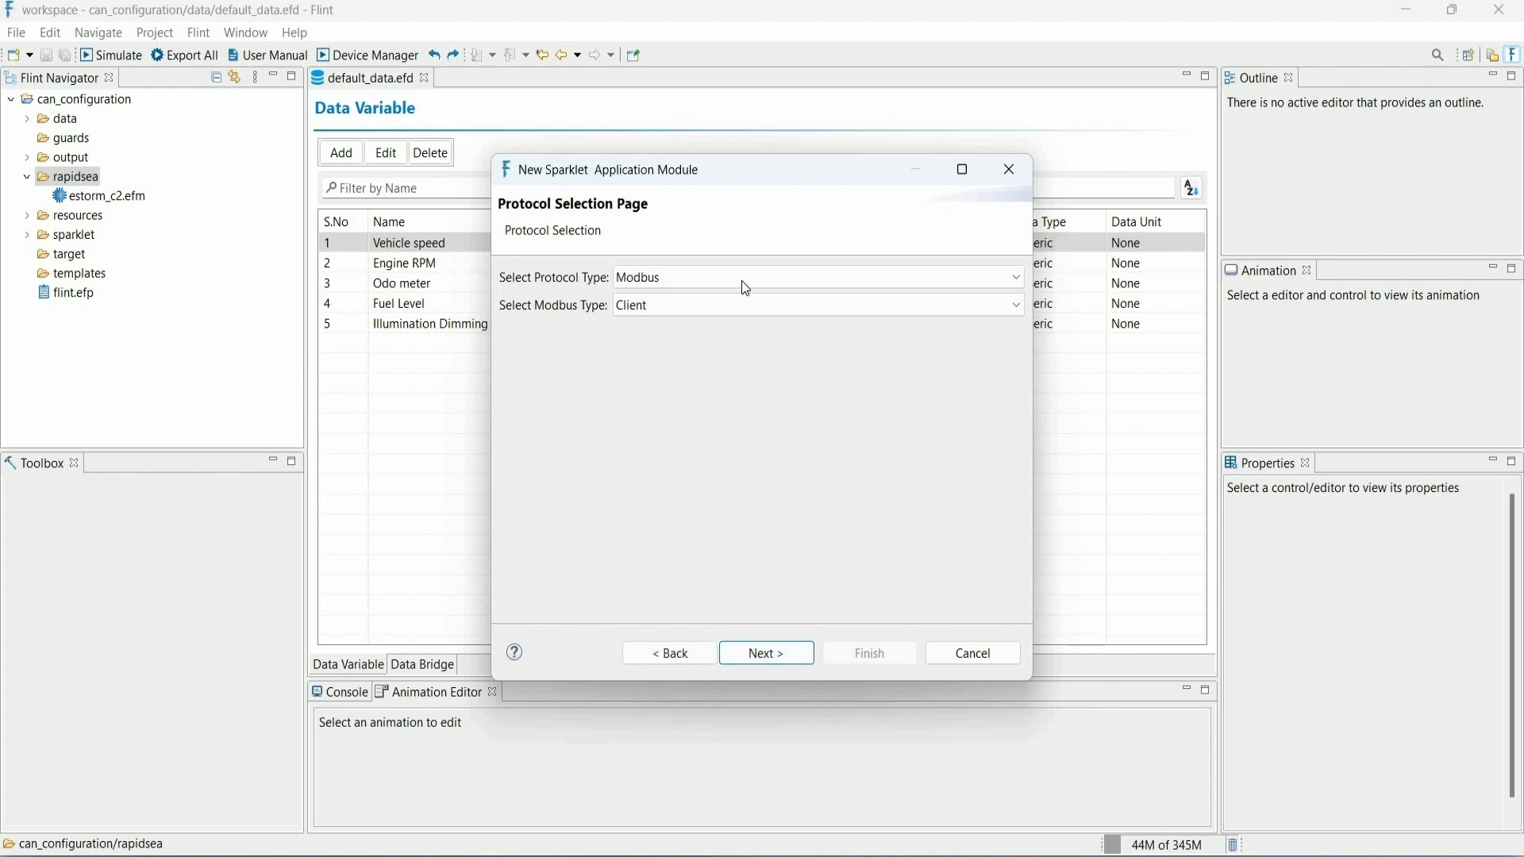
- Set the module's protocol type to DBC and create it with the file name vehicle_rx
left_click(743, 280)
left_click(727, 351)
left_click(761, 651)
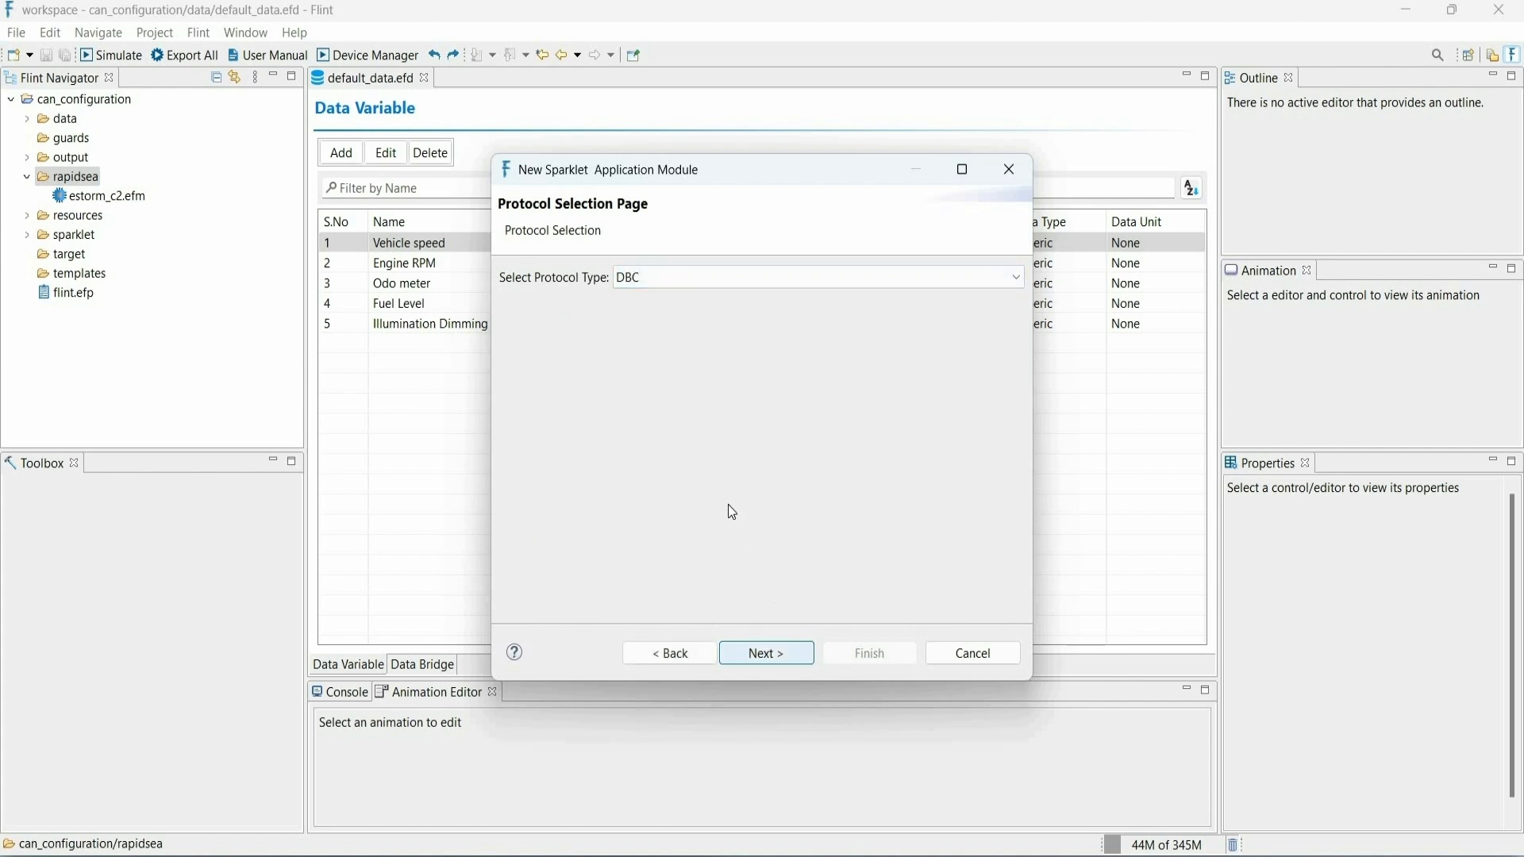
type("vehicle_rx")
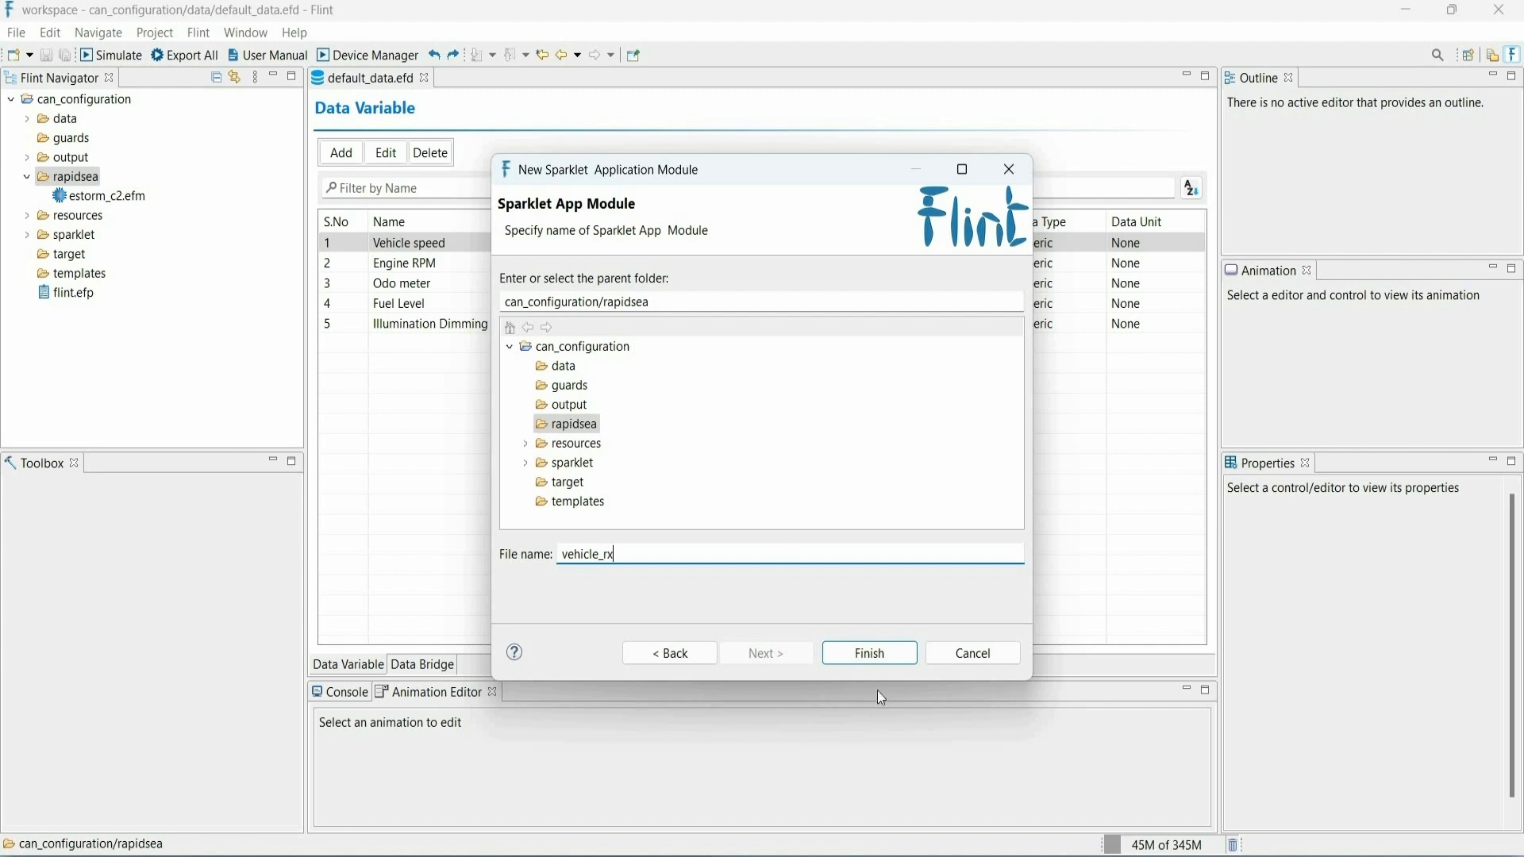
left_click(893, 650)
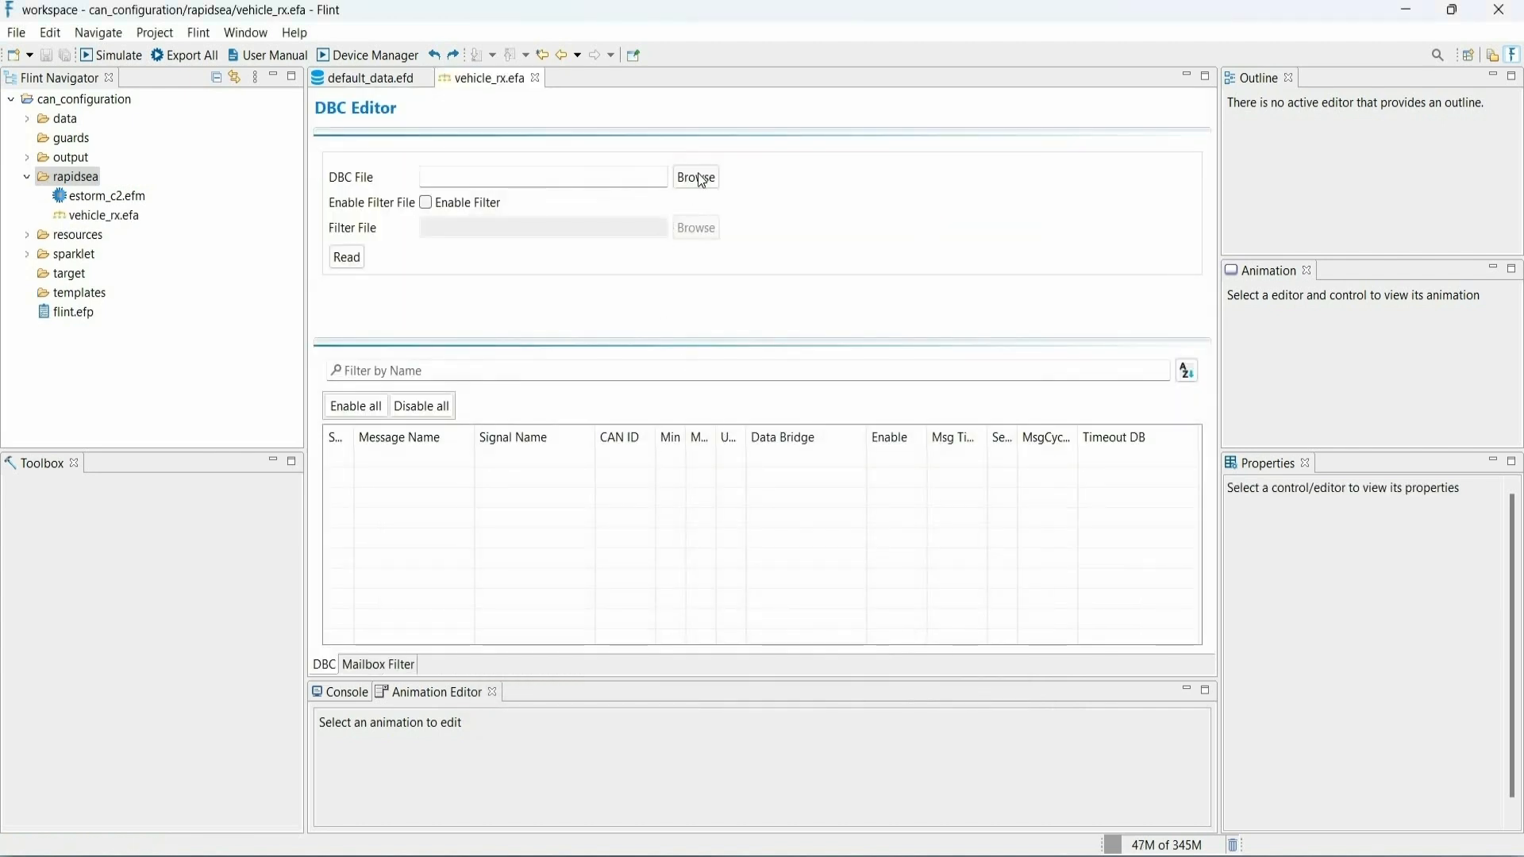
- Load demo.dbc from the resources as the module's DBC file and read its signals
left_click(702, 181)
left_click(638, 199)
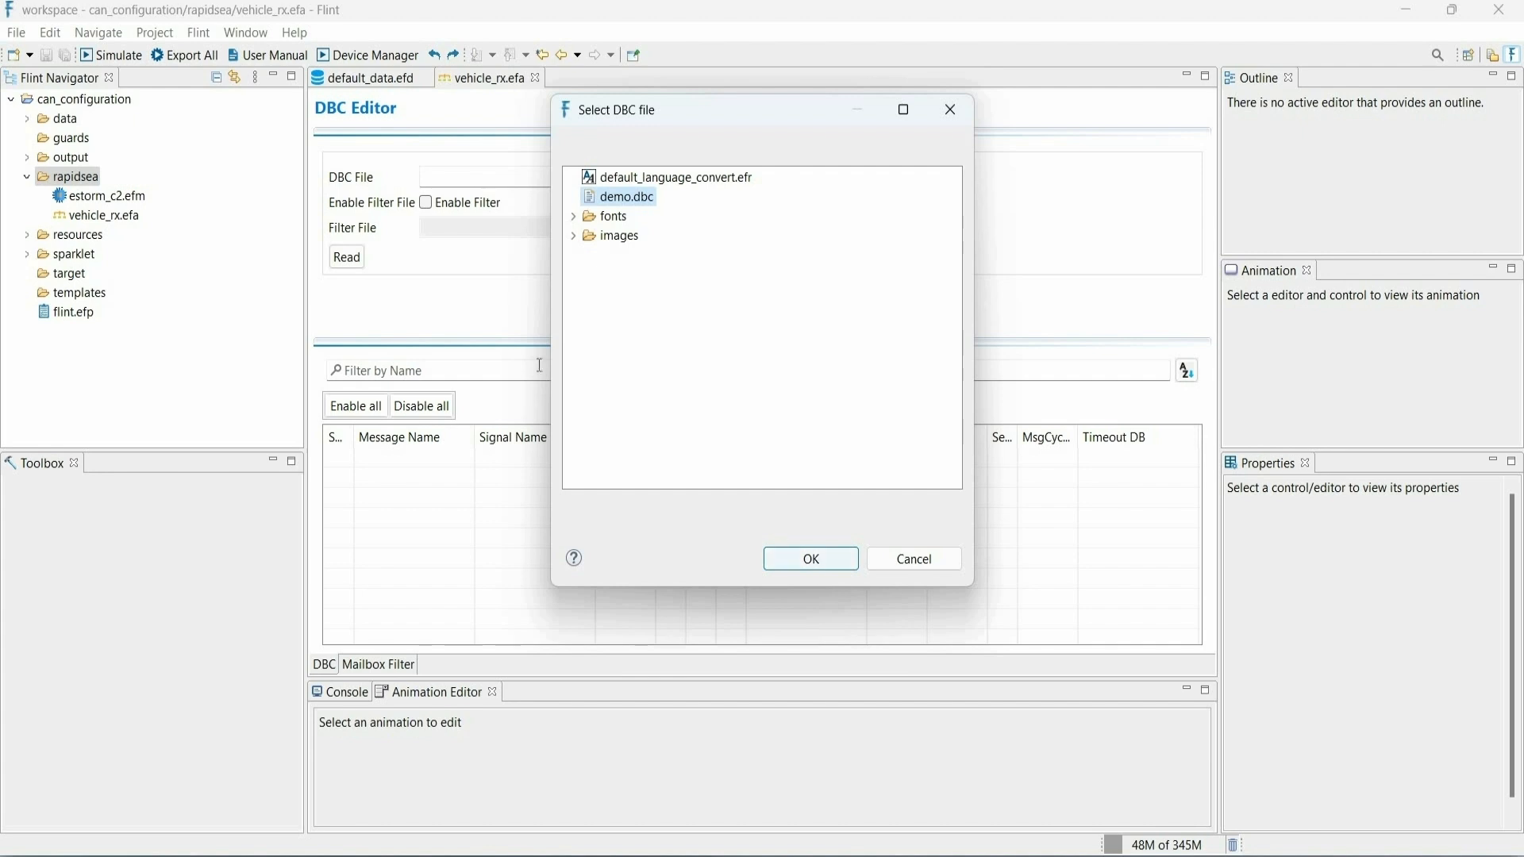
key("Return")
left_click(350, 264)
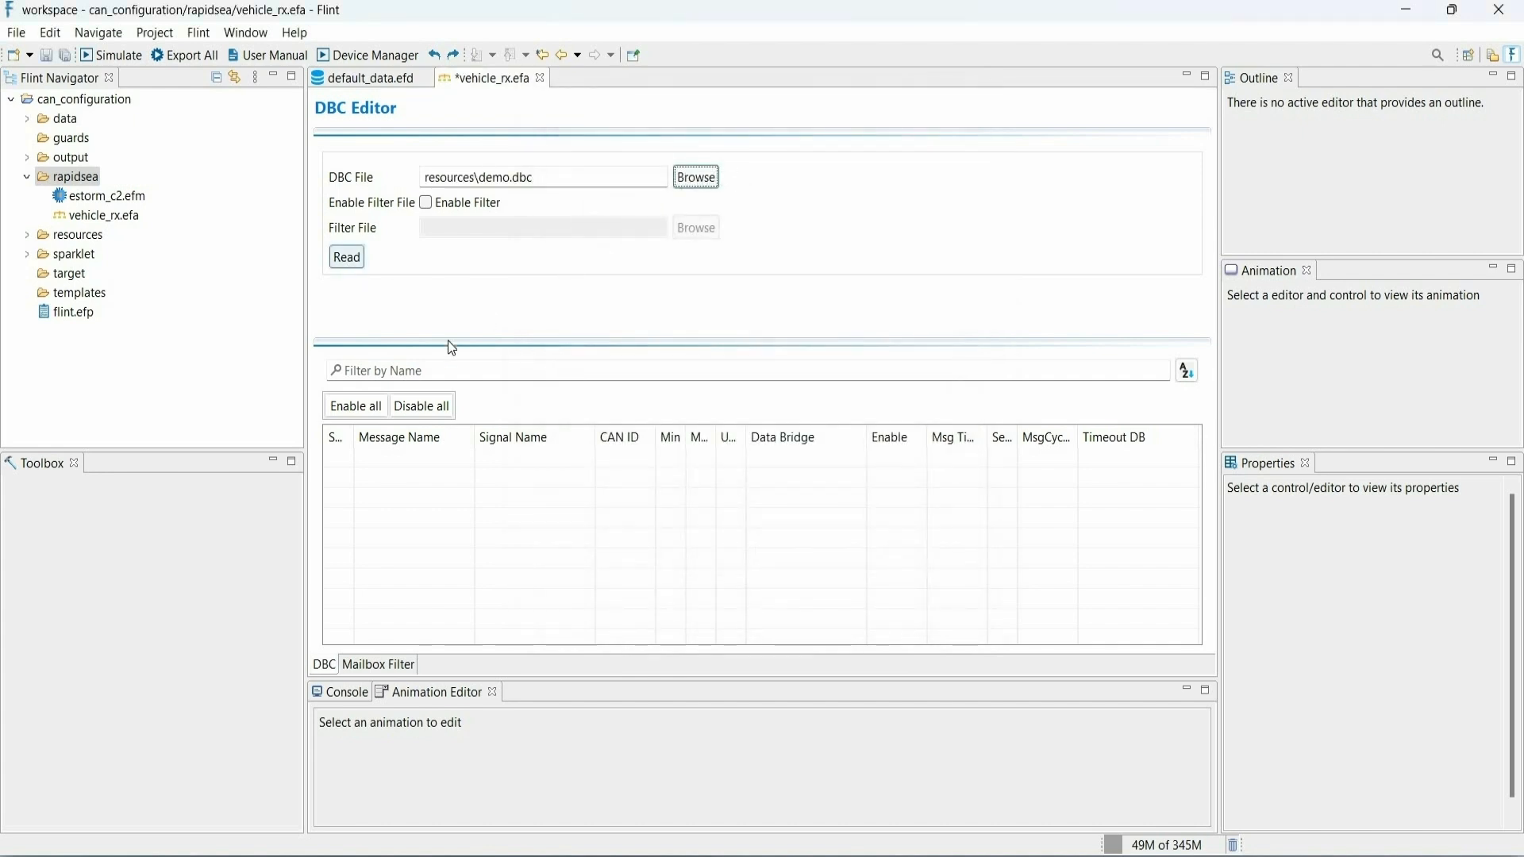
left_click(589, 464)
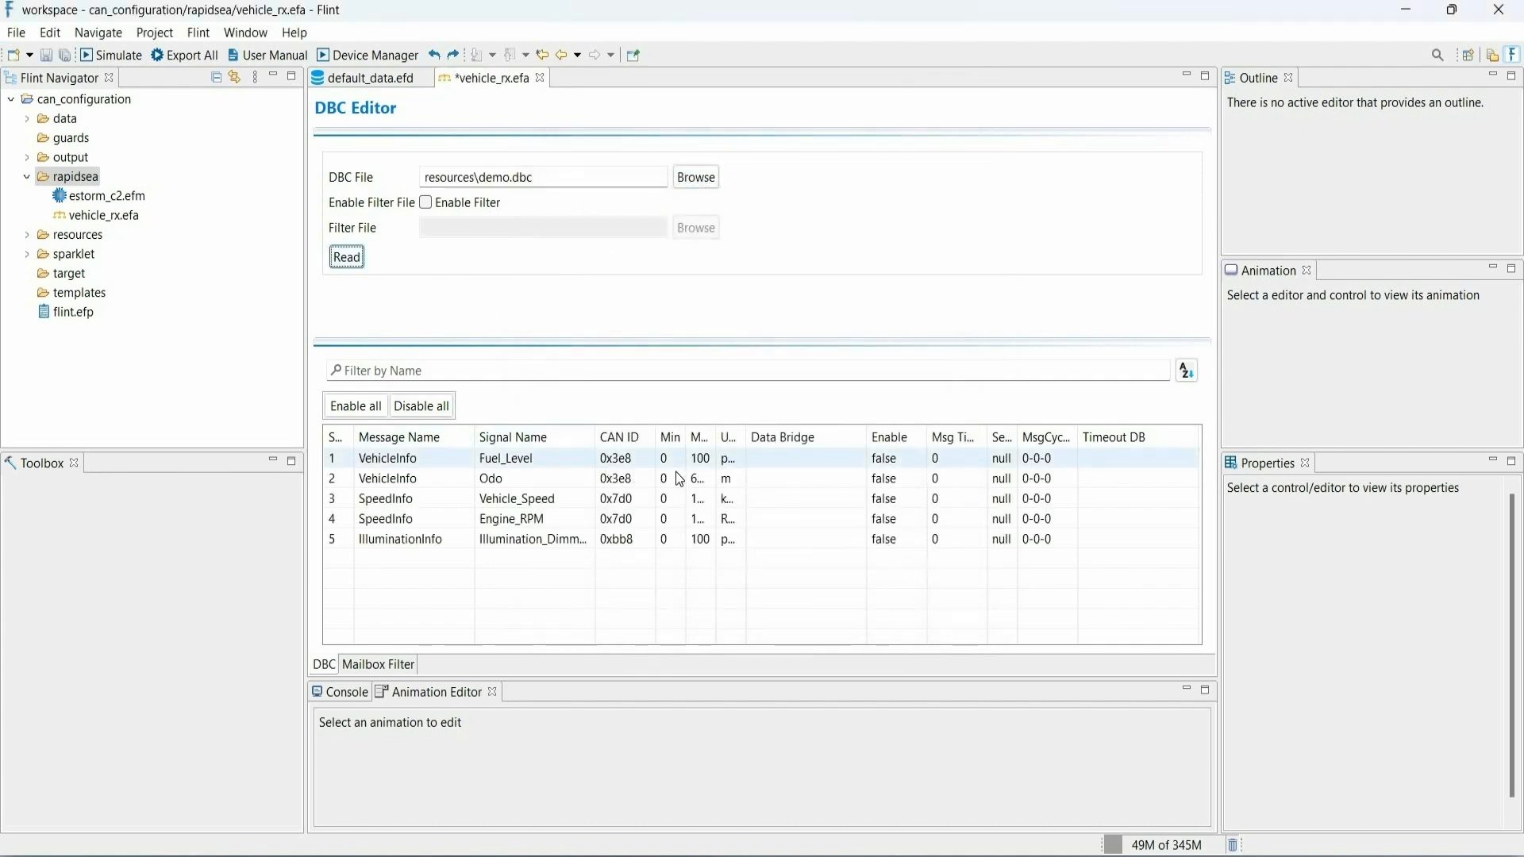
- Enable export for the Fuel_Level signal and link it to the Fuel Level data variable
double_click(777, 467)
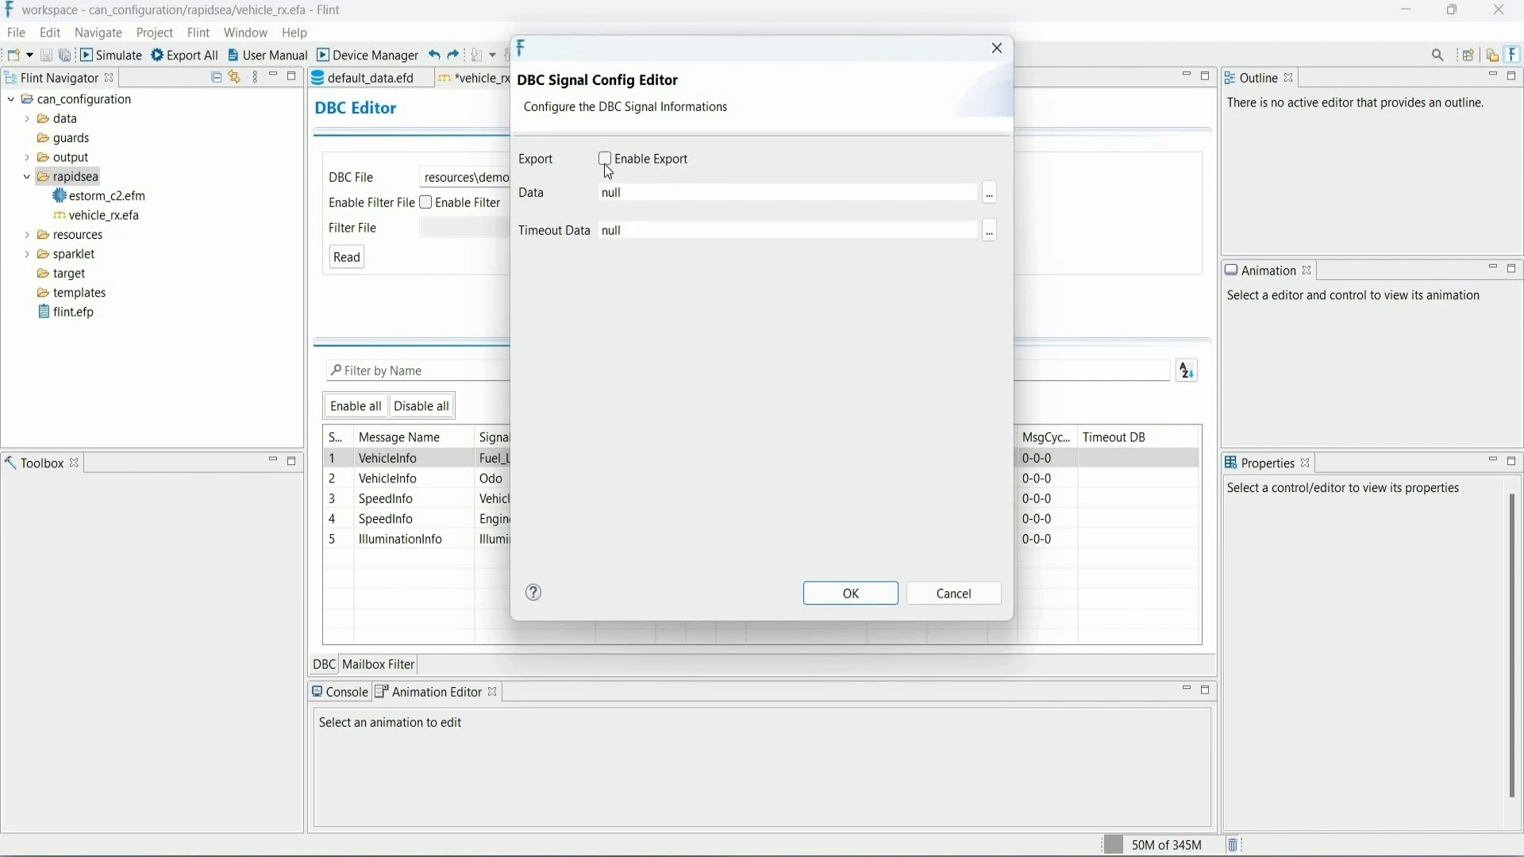
left_click(603, 162)
left_click(989, 194)
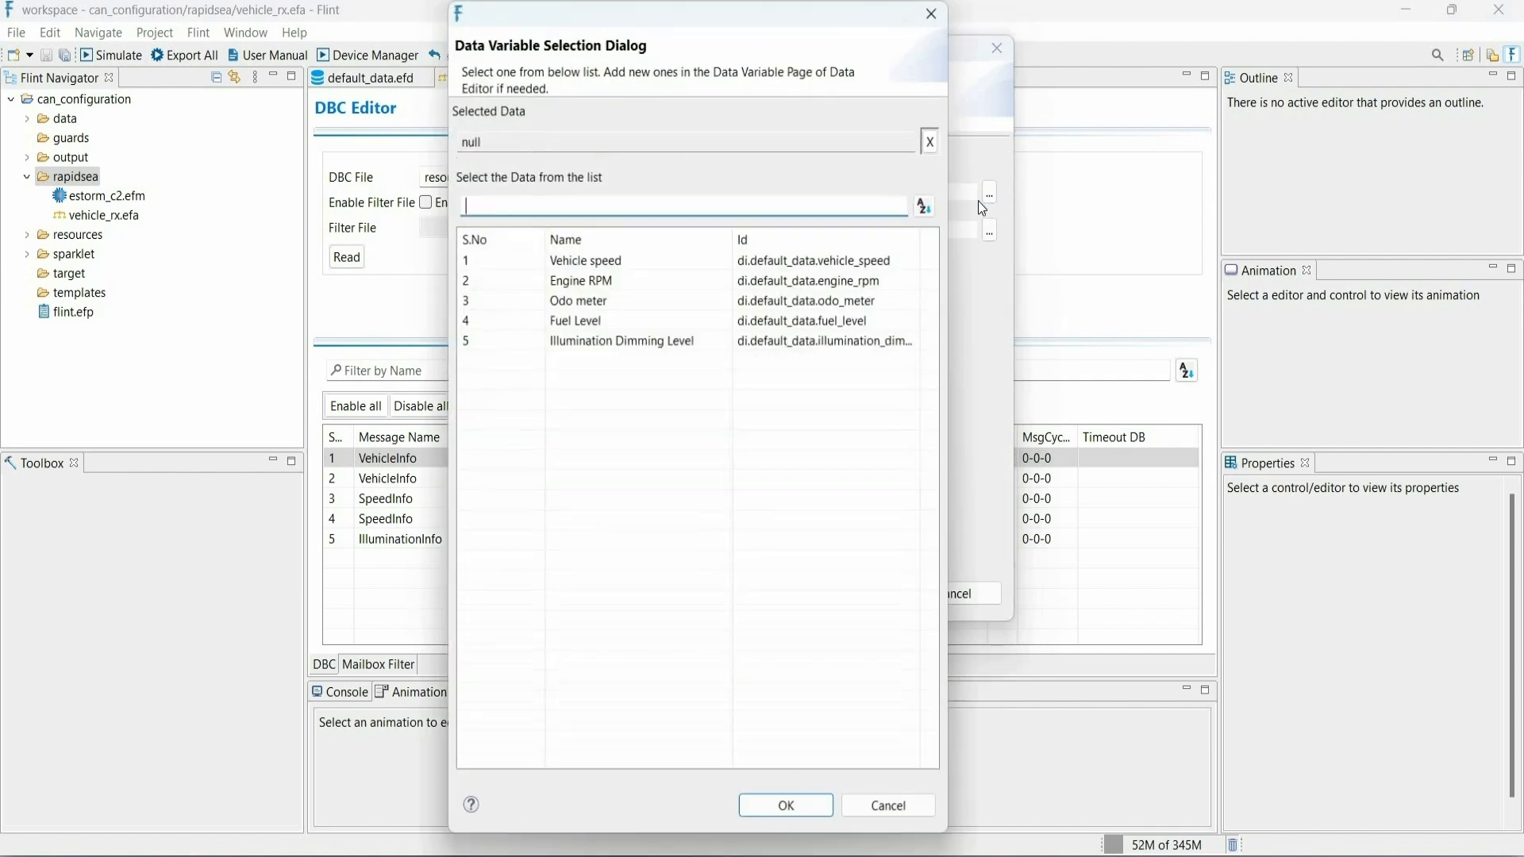
left_click(663, 327)
left_click(780, 812)
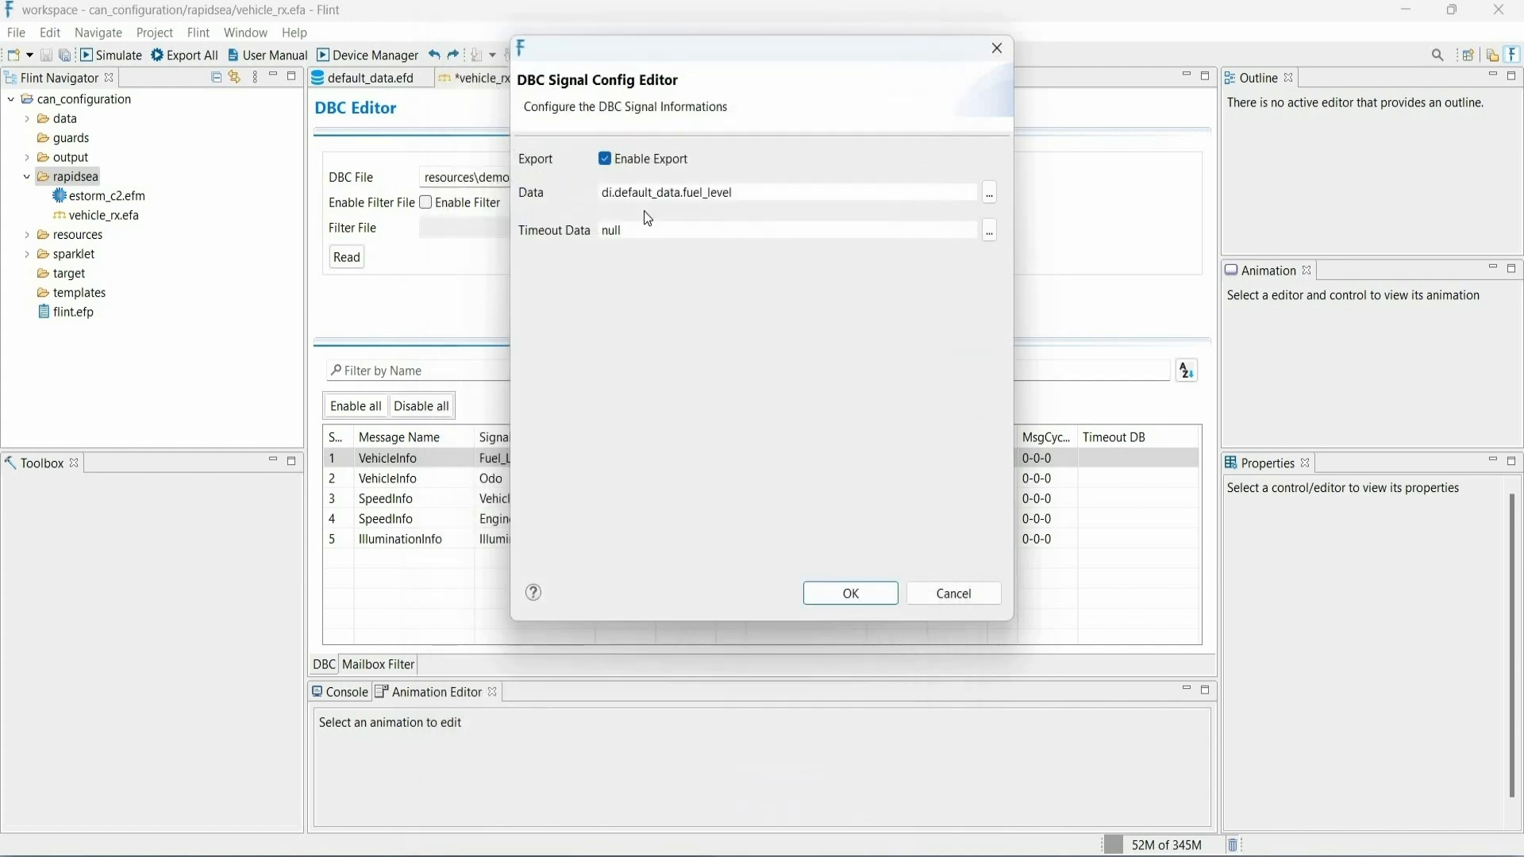
key("Return")
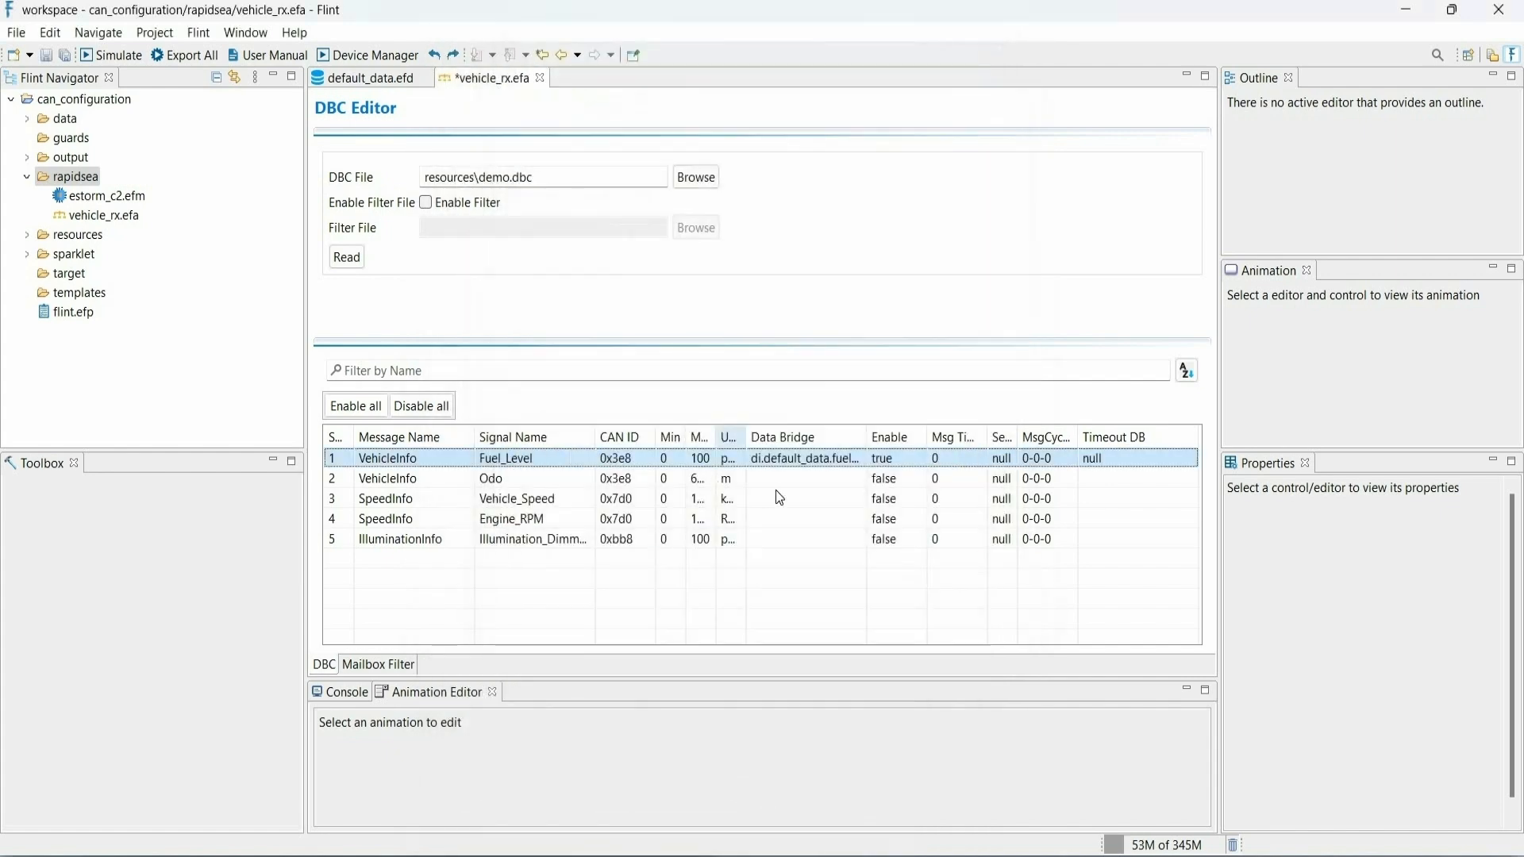
- Enable export for the Odo signal and link it to the Odo meter data variable
double_click(779, 476)
left_click(990, 193)
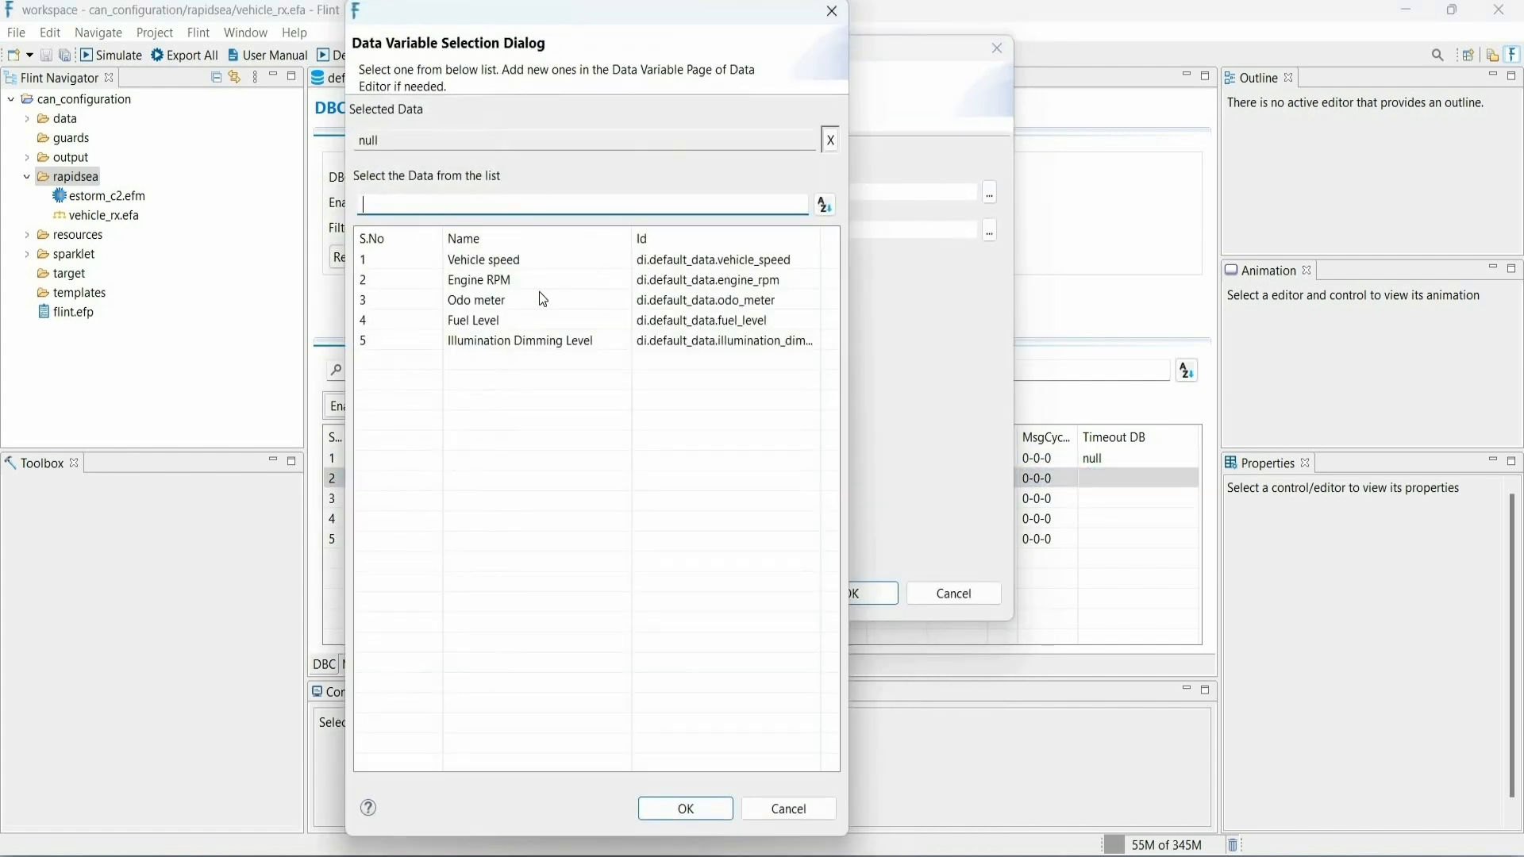
left_click(540, 299)
left_click(782, 808)
left_click(833, 593)
- Enable export for the Vehicle_Speed signal and link it to the Vehicle speed data variable
double_click(784, 499)
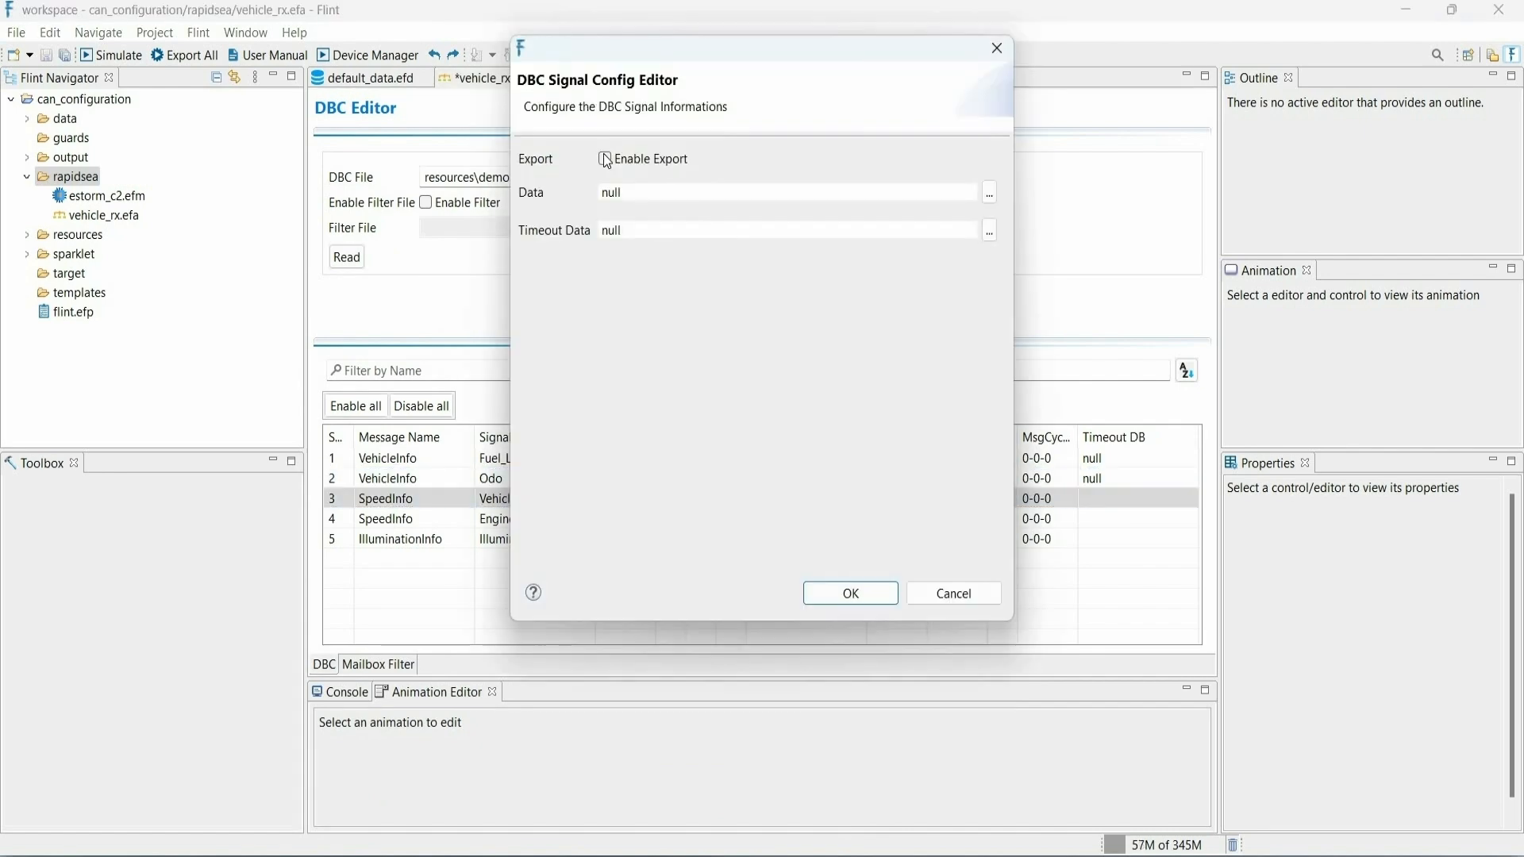
left_click(605, 159)
left_click(989, 193)
left_click(540, 259)
left_click(736, 811)
left_click(834, 593)
- Enable export for the Engine_RPM signal, link it to the Engine RPM data variable, and save vehicle_rx.efa
double_click(824, 518)
left_click(604, 159)
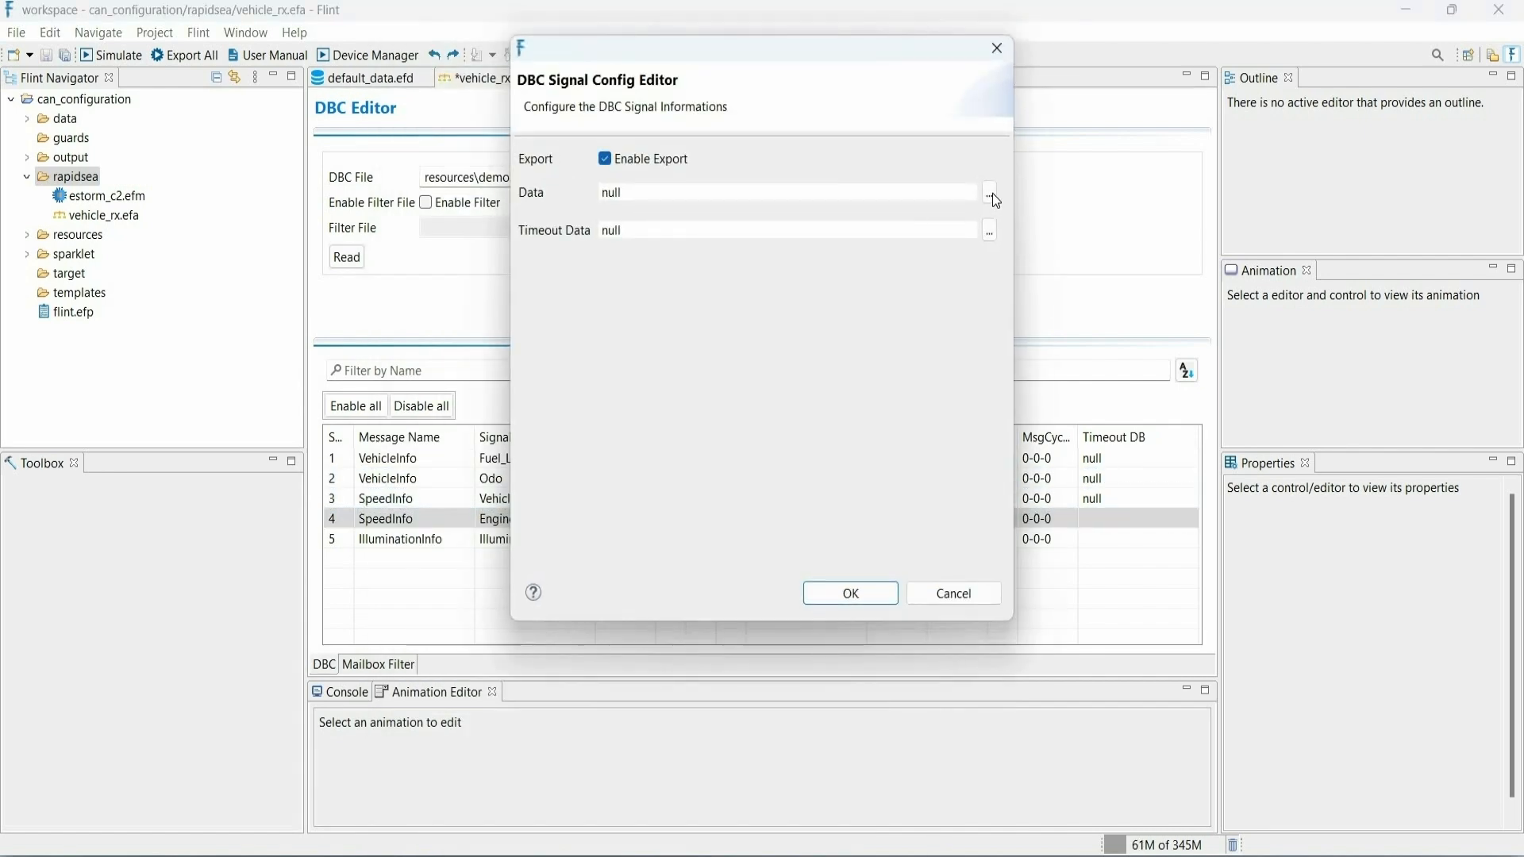
left_click(991, 192)
left_click(539, 280)
left_click(795, 813)
left_click(837, 593)
key("ctrl+s")
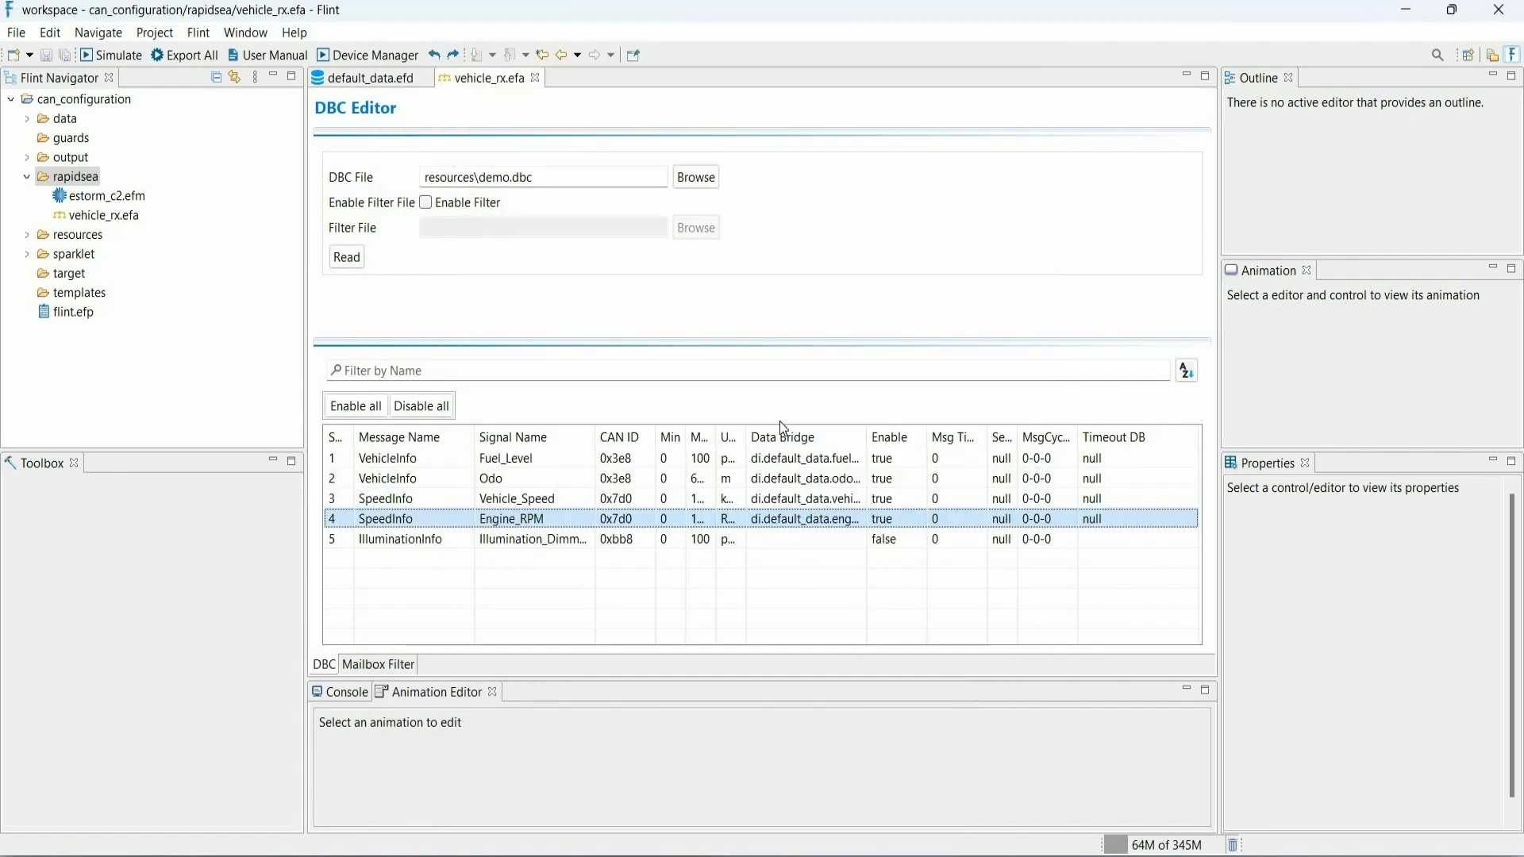
- Create a DBC-type Sparklet Application Module named vehicle_tx.efa in the rapidsea folder
right_click(91, 176)
mouse_move(362, 188)
left_click(441, 271)
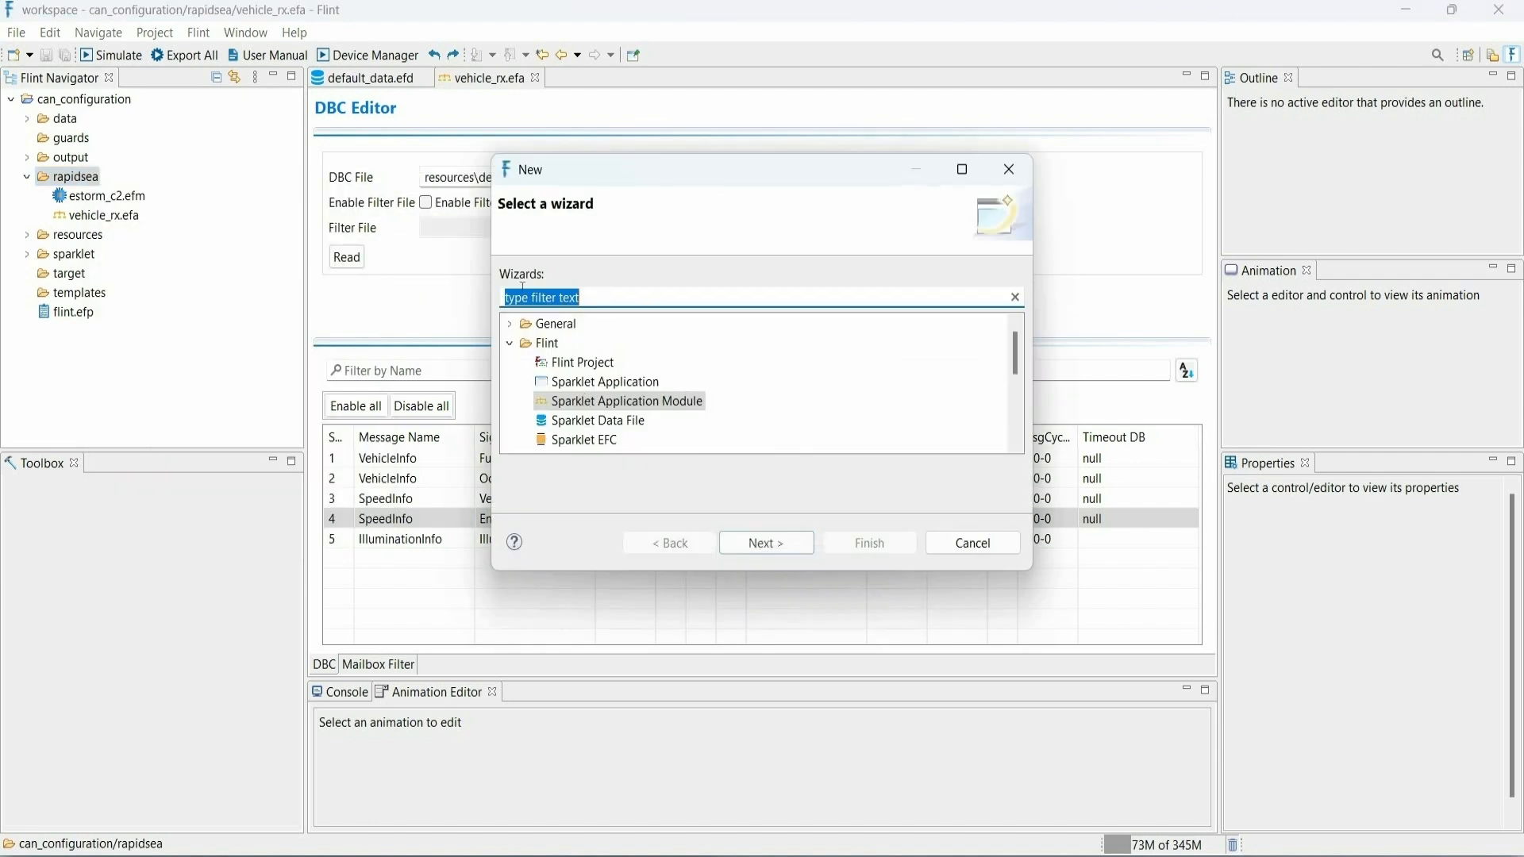
left_click(765, 541)
left_click(728, 278)
left_click(702, 349)
left_click(760, 652)
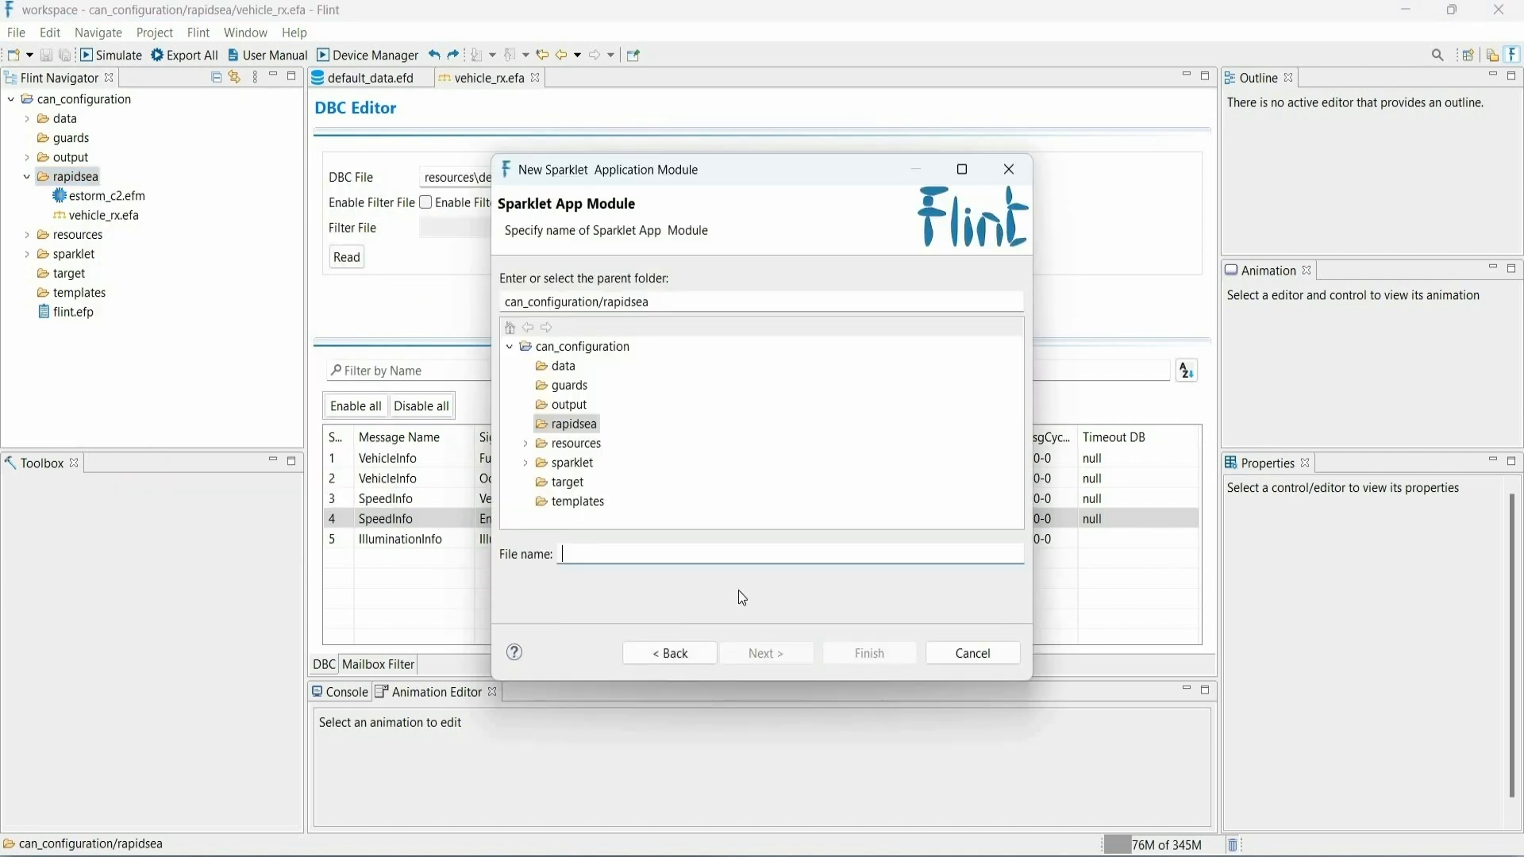
type("vehicle_tx")
left_click(867, 653)
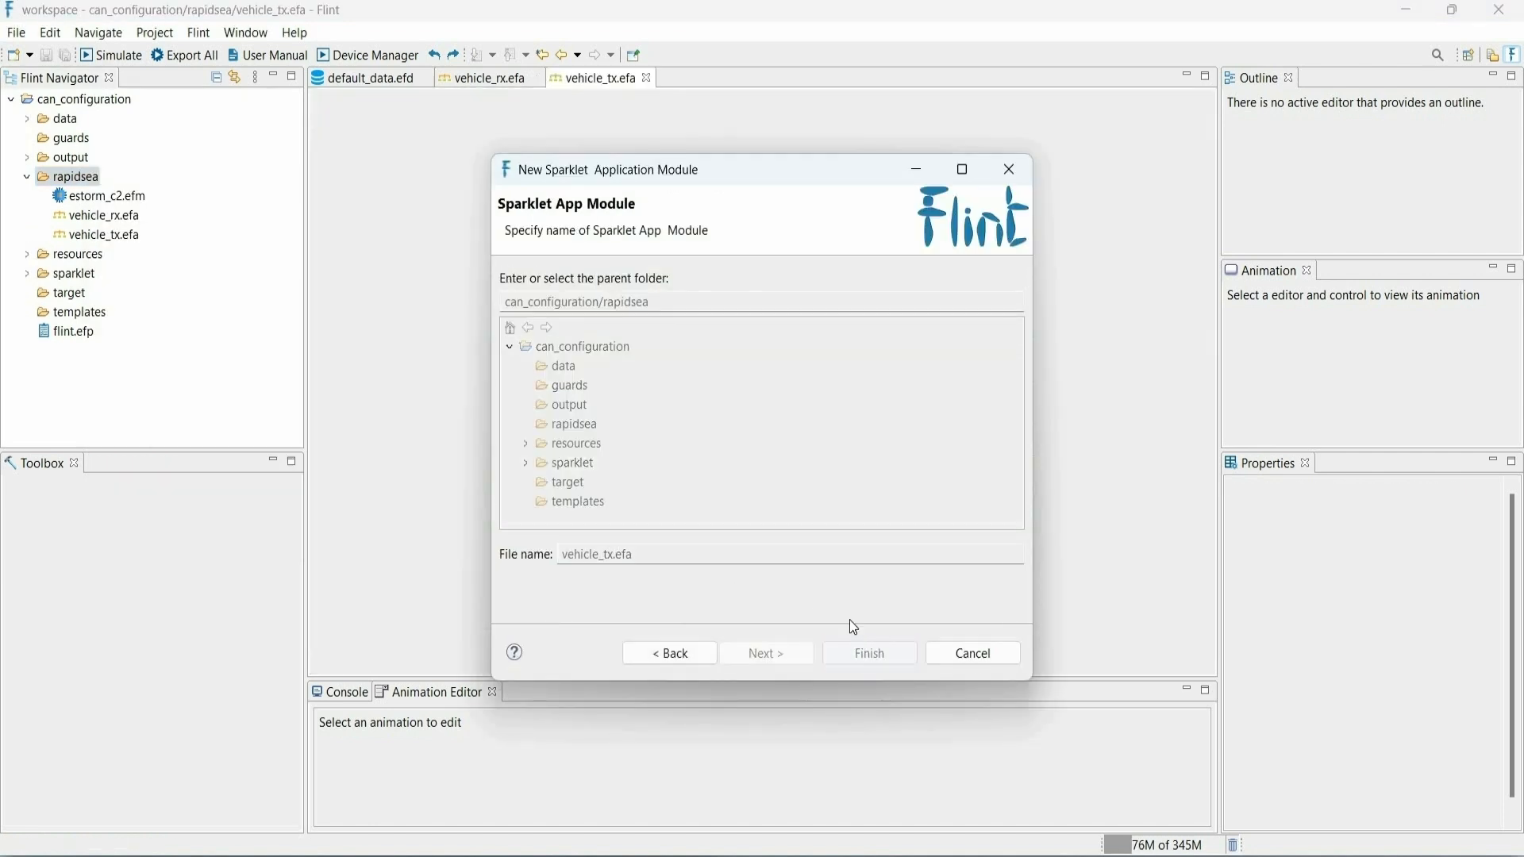
- Load resources\demo.dbc into vehicle_tx.efa and read its signals
left_click(696, 177)
left_click(800, 562)
left_click(360, 263)
- Enable export for the IlluminationInfo dimming signal, link it to di.default_data.illumination_dimming_level, and save vehicle_tx.efa
left_click(812, 536)
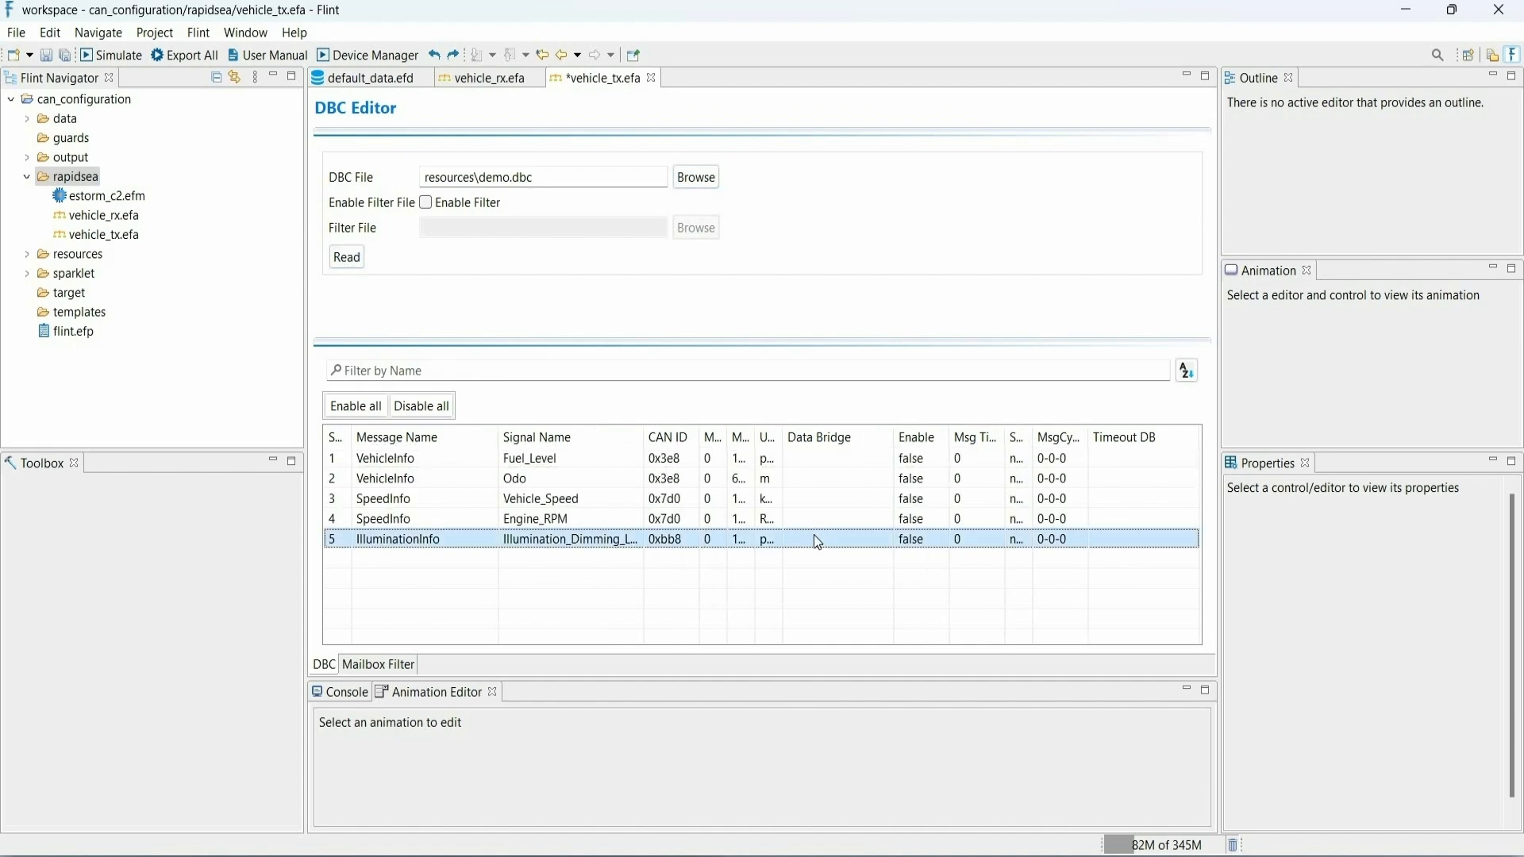
left_click(812, 537)
left_click(608, 157)
left_click(989, 193)
left_click(787, 809)
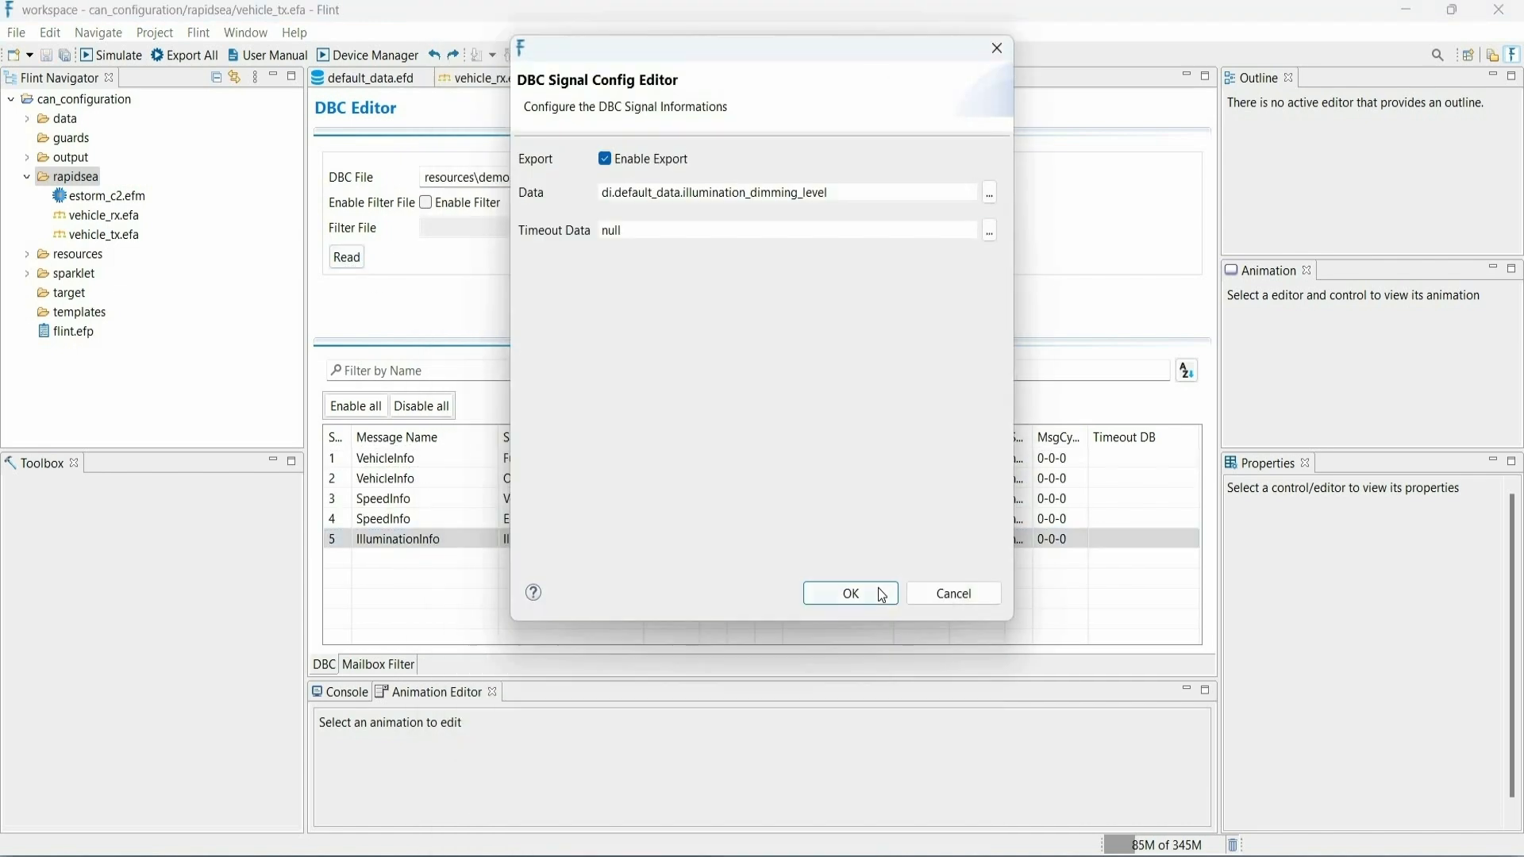
left_click(869, 592)
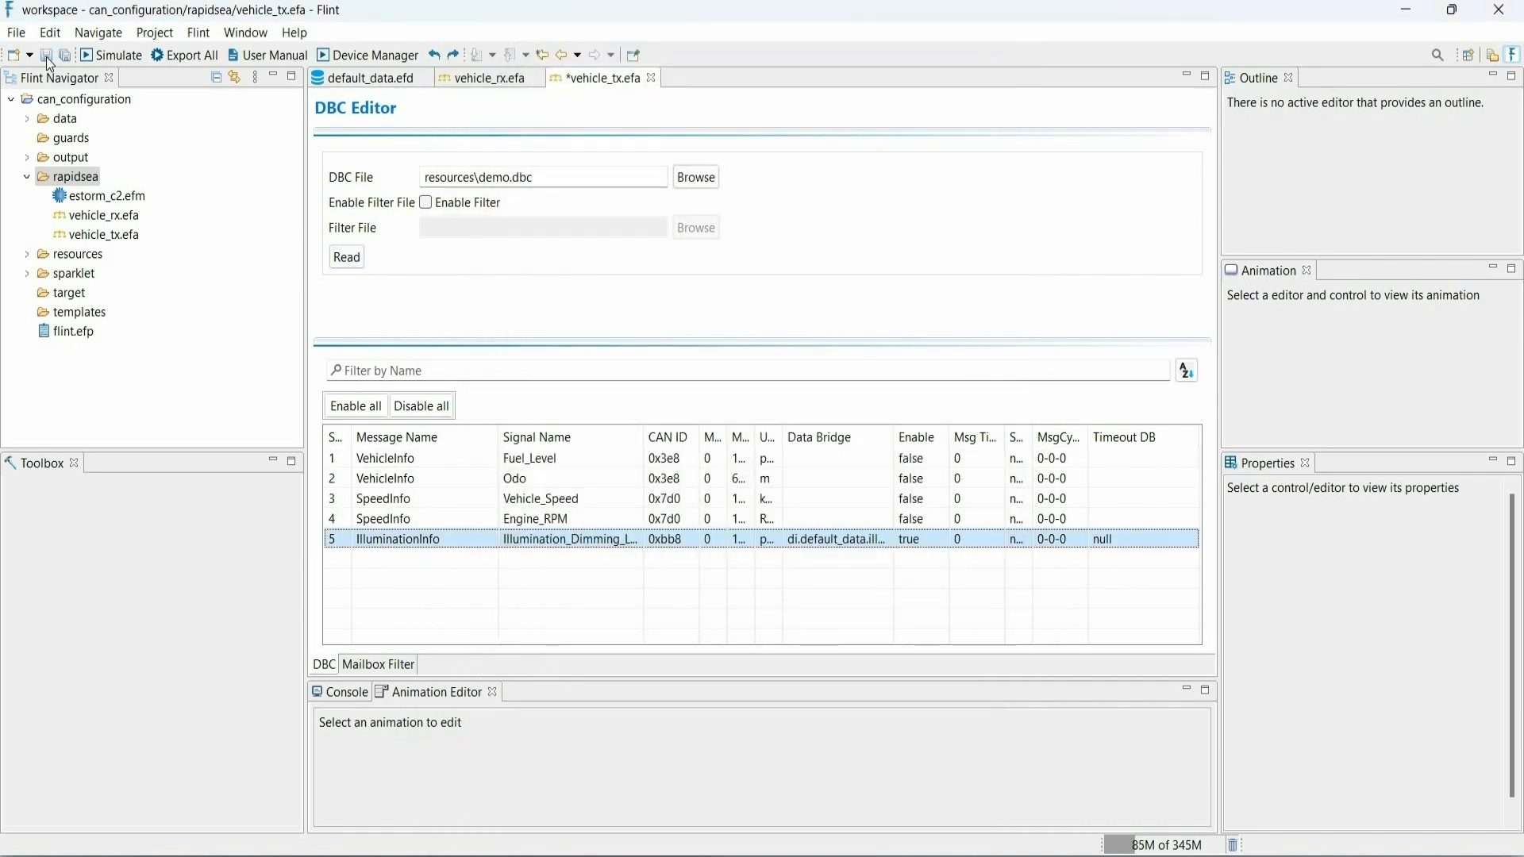
- Create a Sparklet Interface of type CAN named can_ivn.efi in the rapidsea folder
left_click(85, 179)
right_click(86, 177)
mouse_move(177, 189)
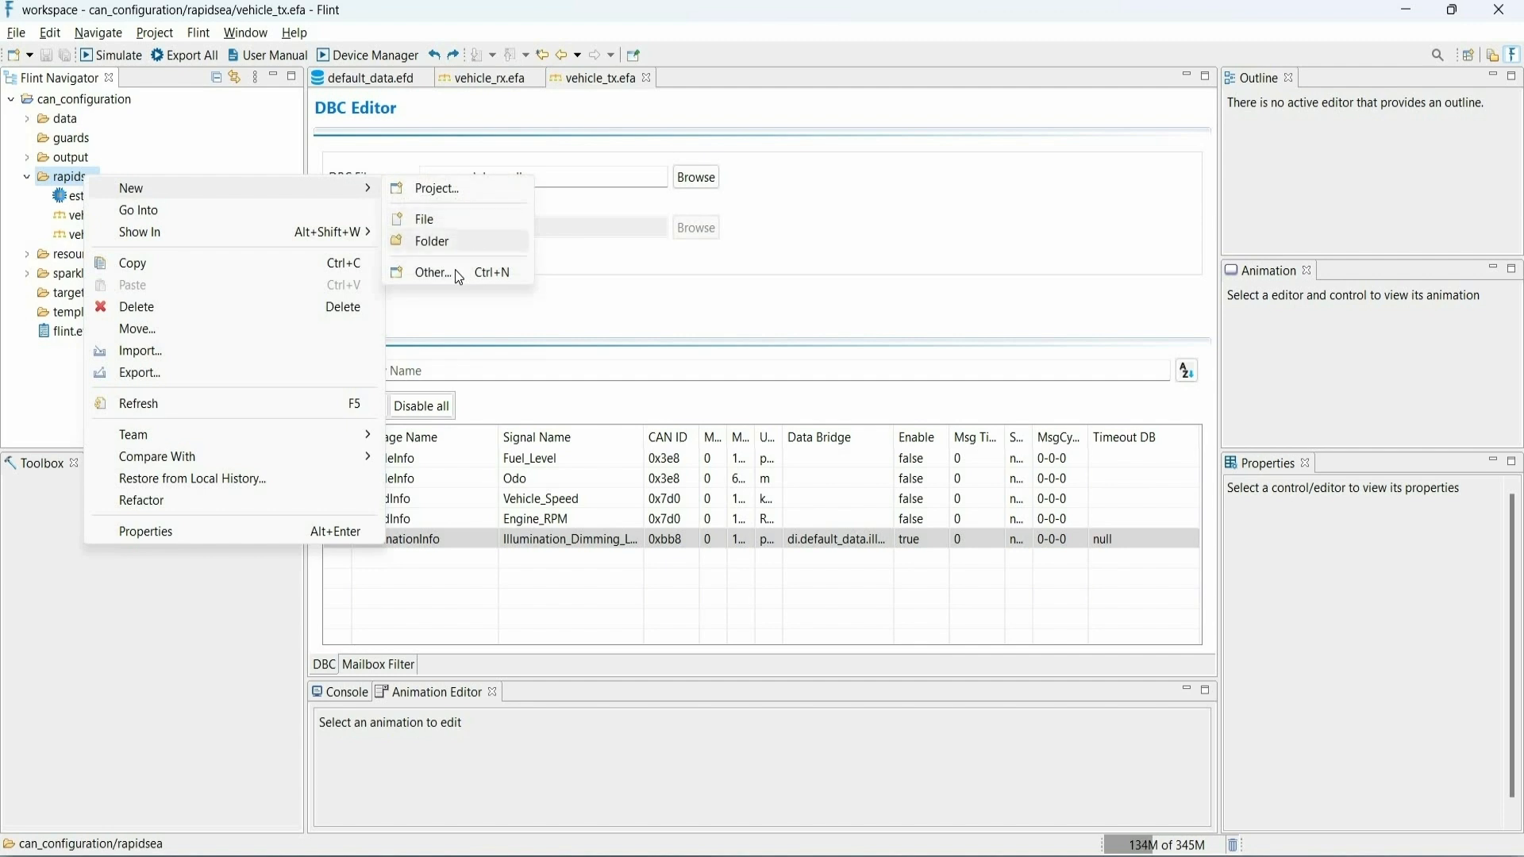
left_click(429, 272)
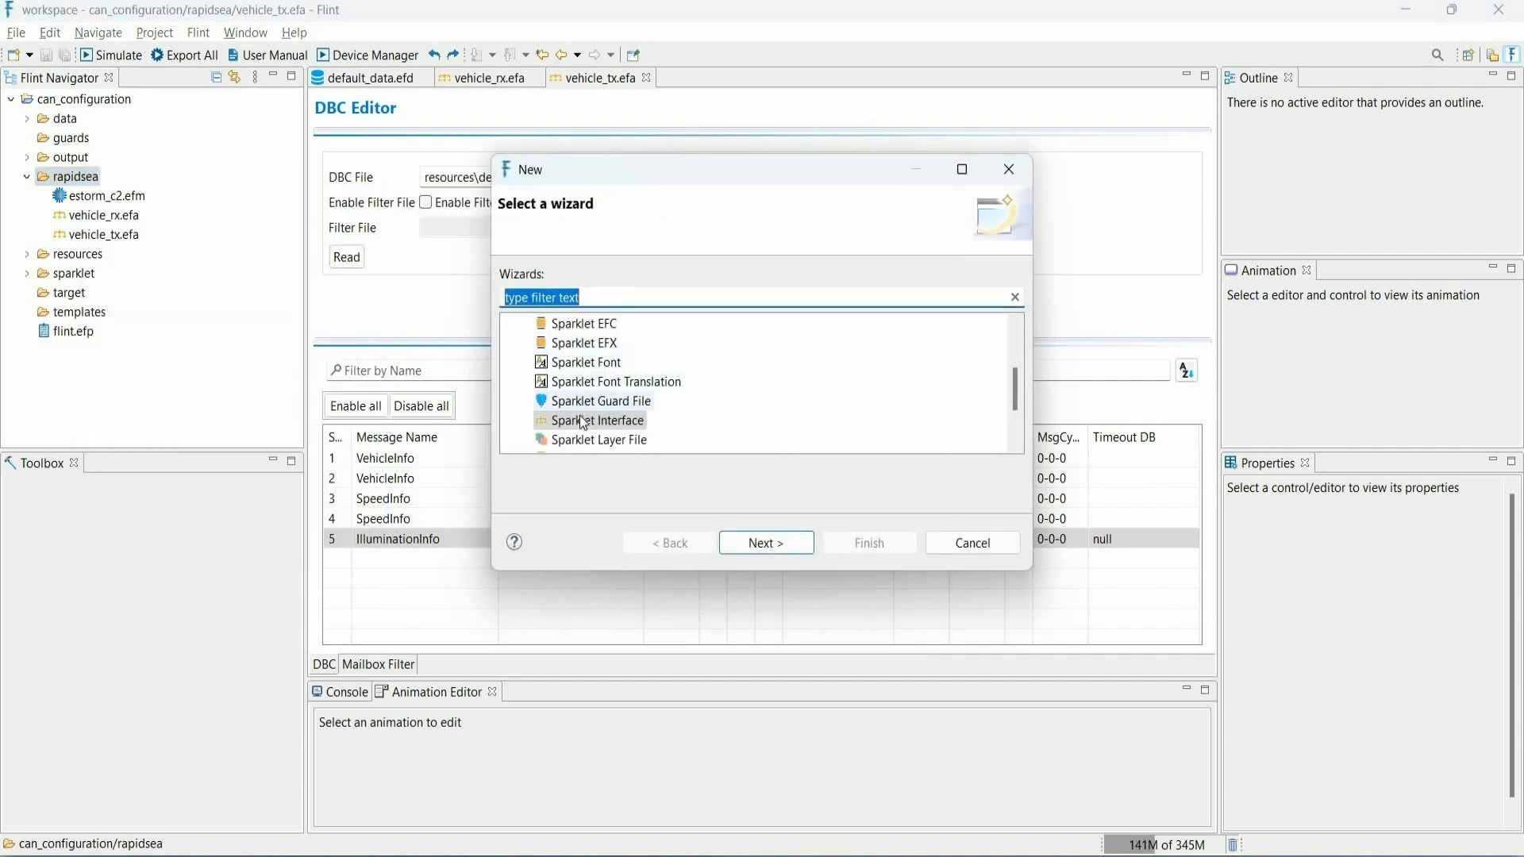
left_click(777, 539)
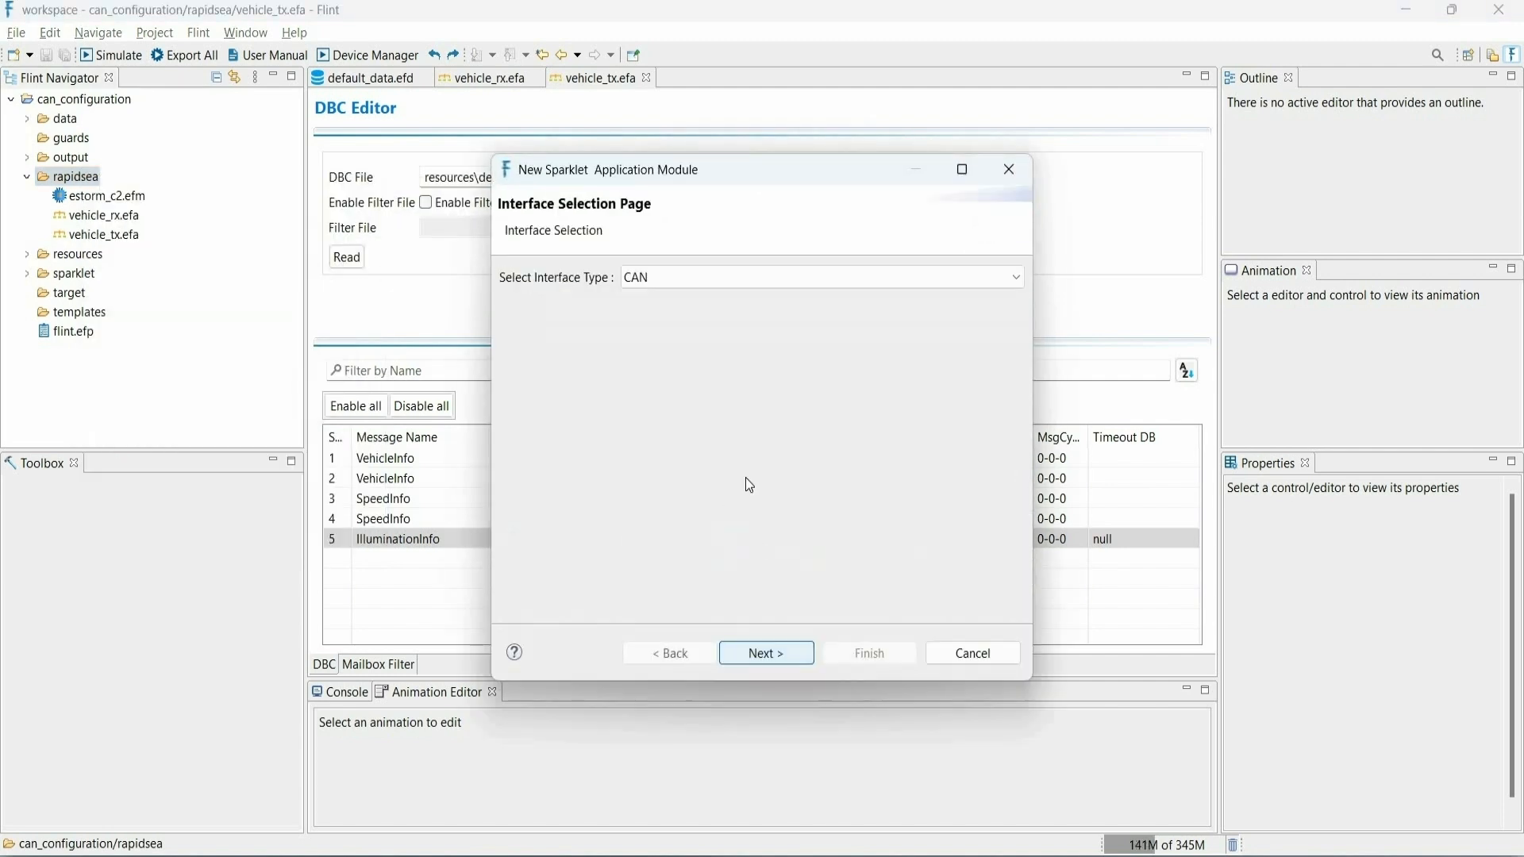
left_click(758, 659)
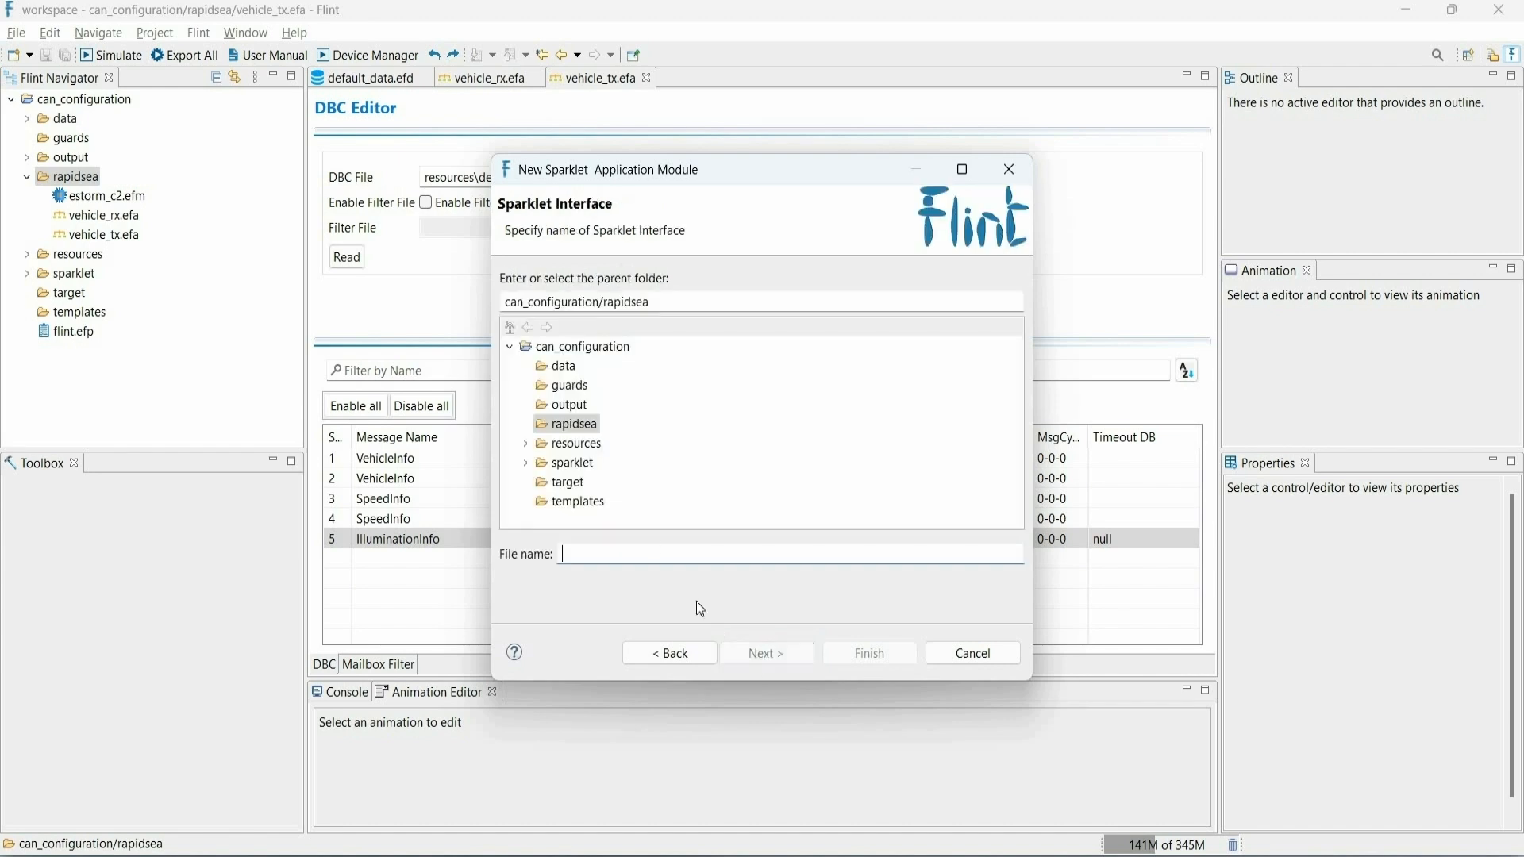
type("c")
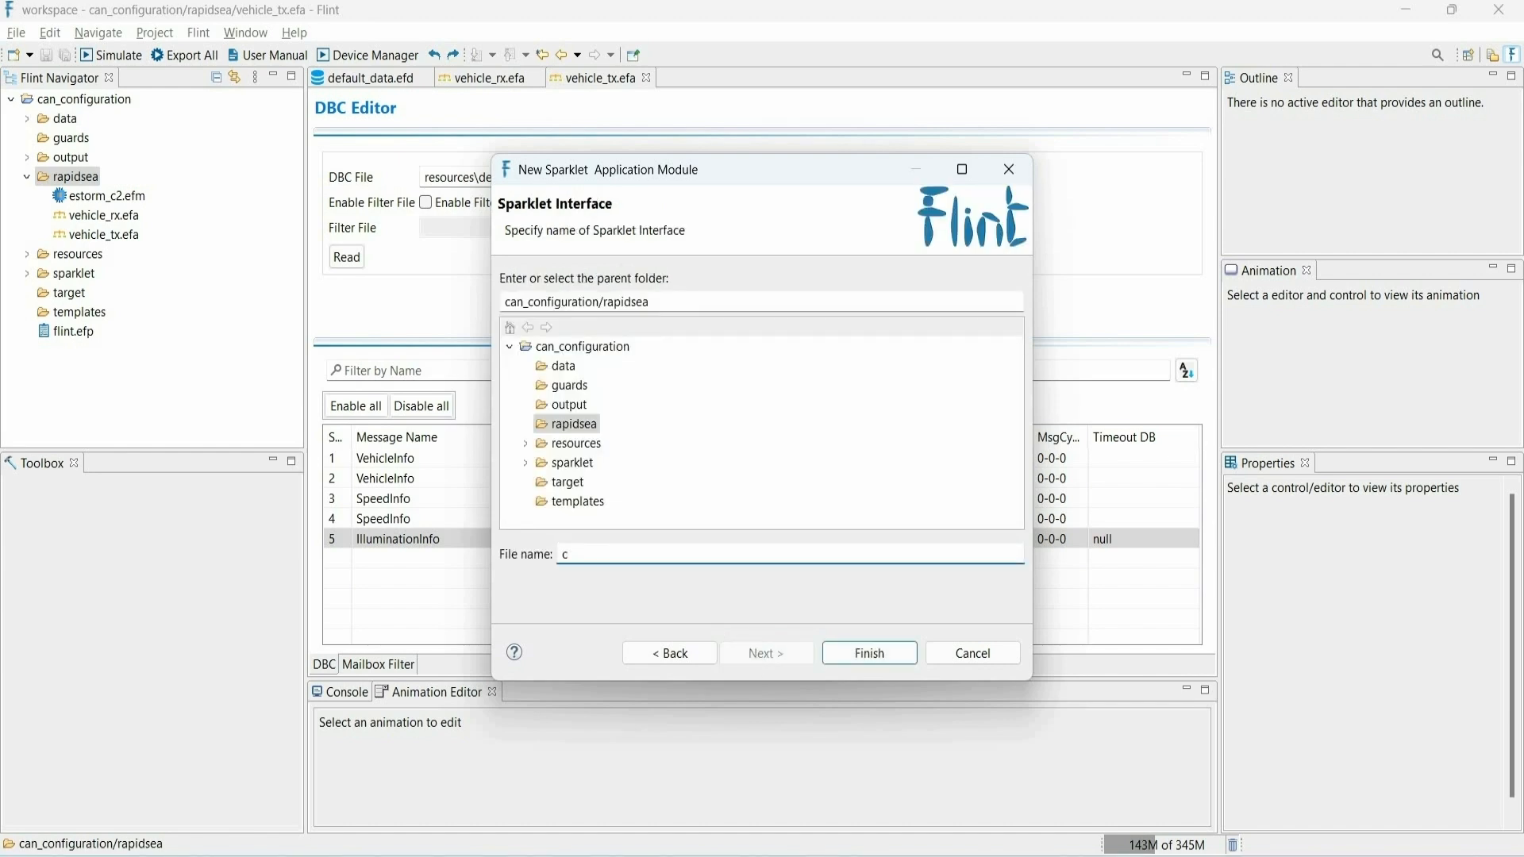
type("an_ivn")
left_click(839, 654)
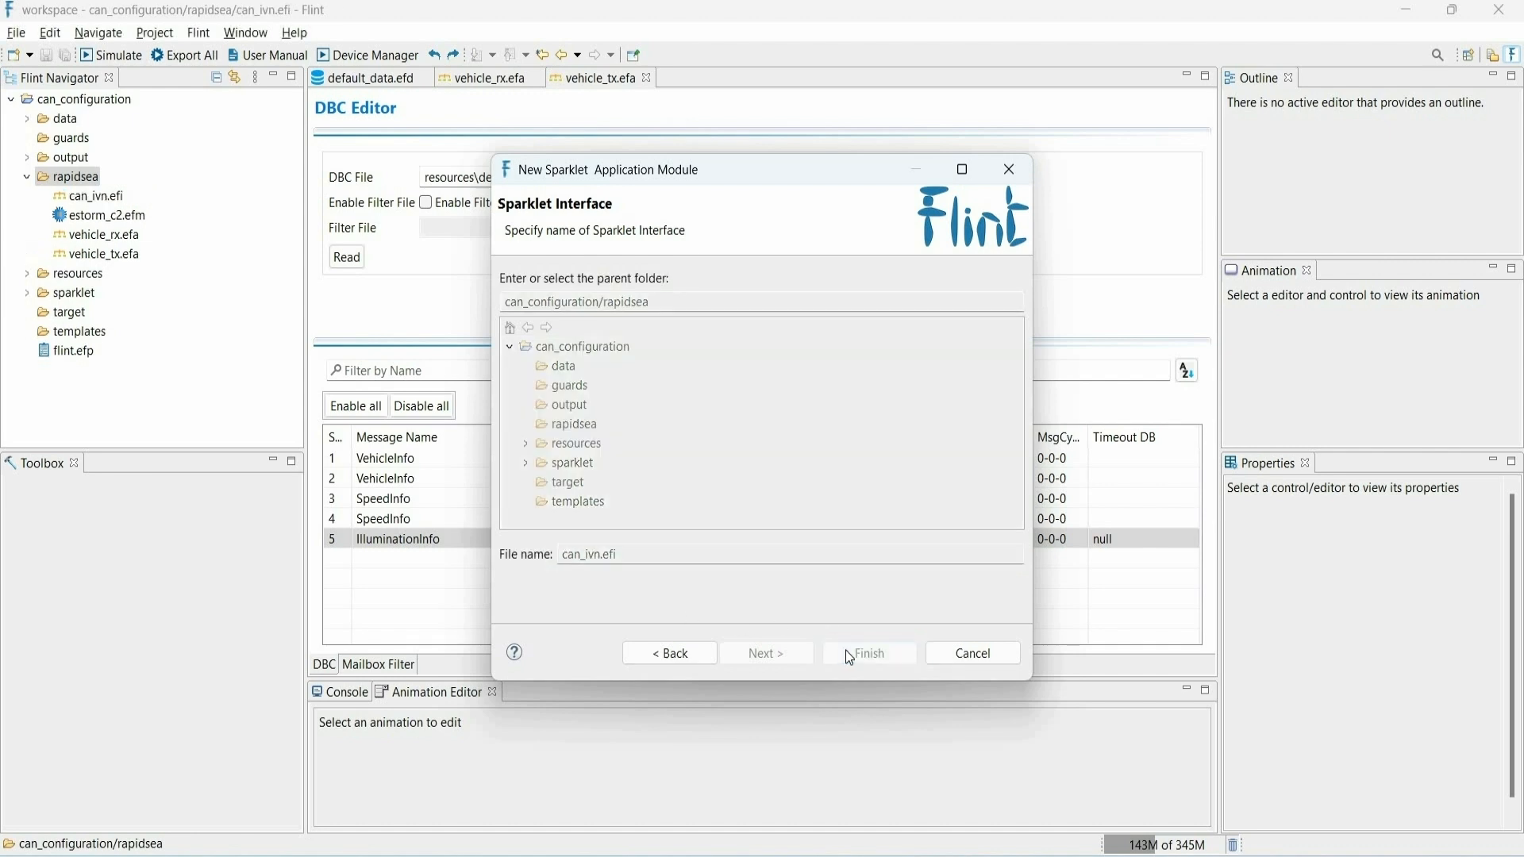
- Set the CAN interface's port number to 1, baud rate to 50000, and the RX, TX and RX filter counts to 1
double_click(760, 158)
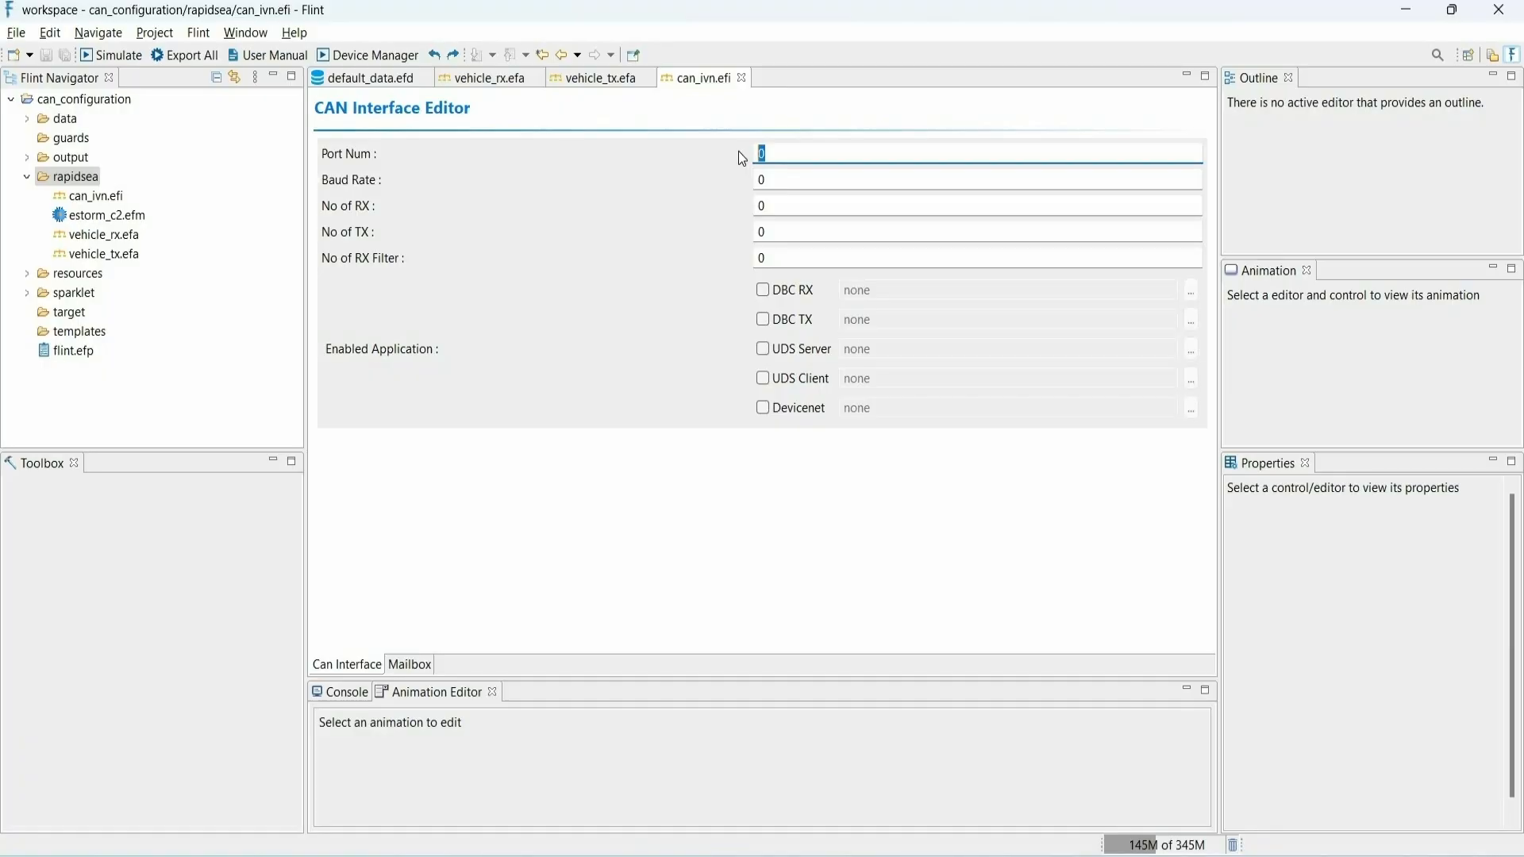
type("1")
key("Tab")
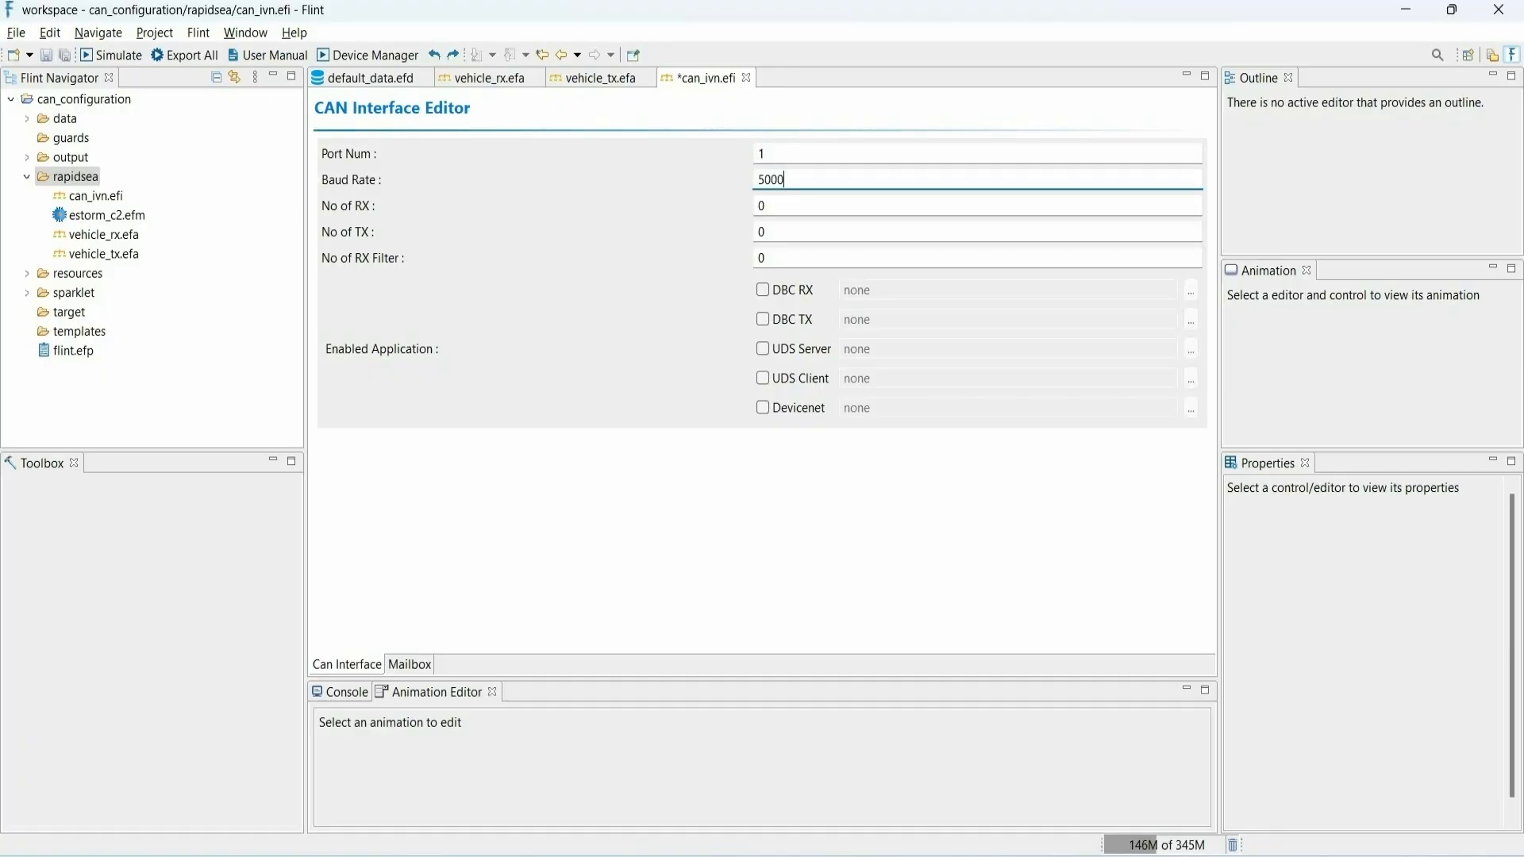
left_click(776, 204)
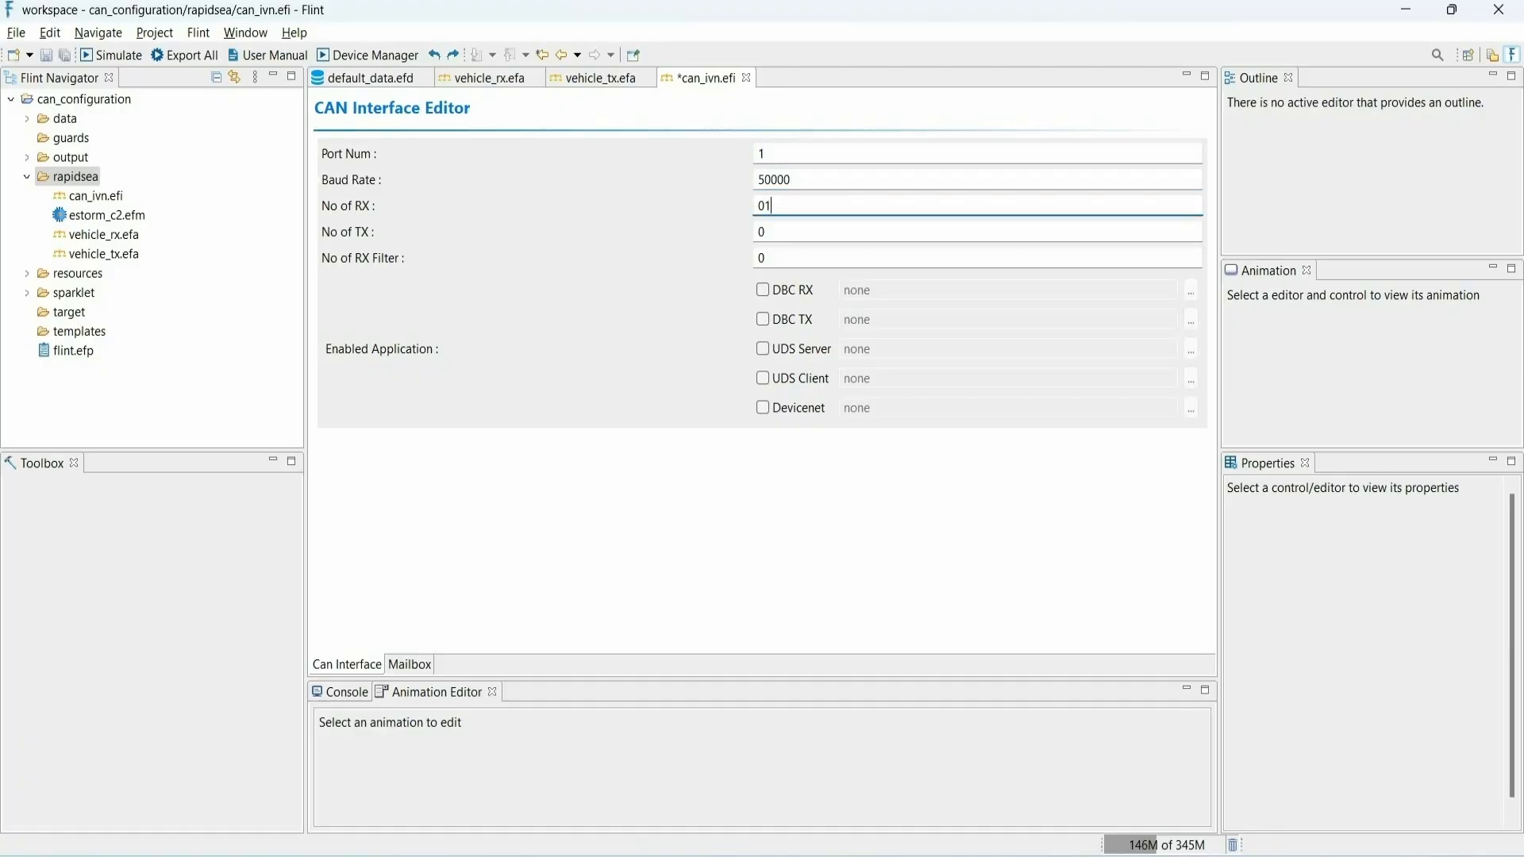
left_click(773, 230)
key("BackSpace")
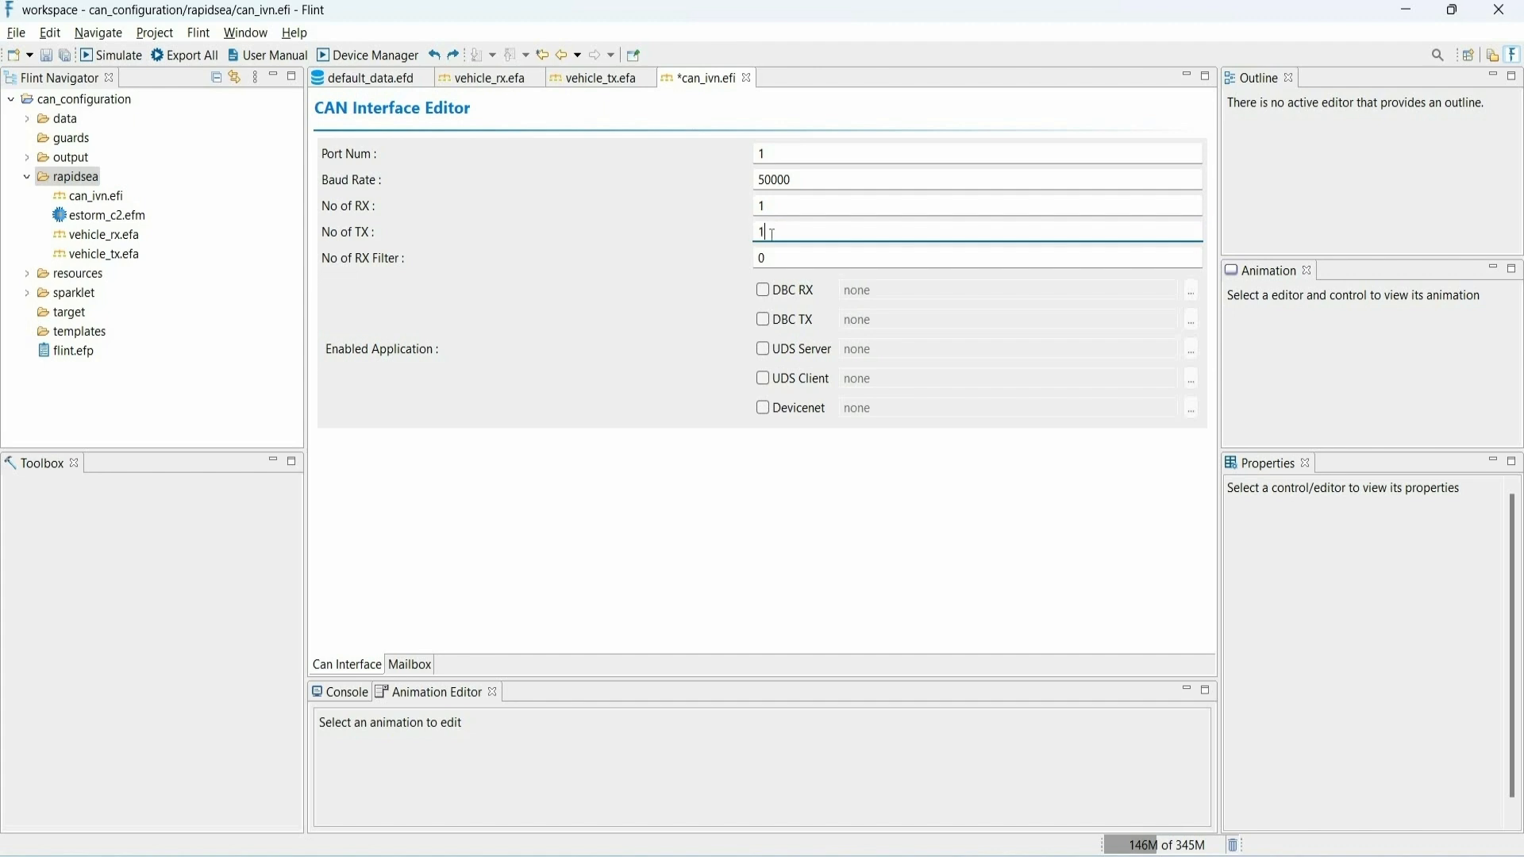
left_click(774, 253)
key("BackSpace")
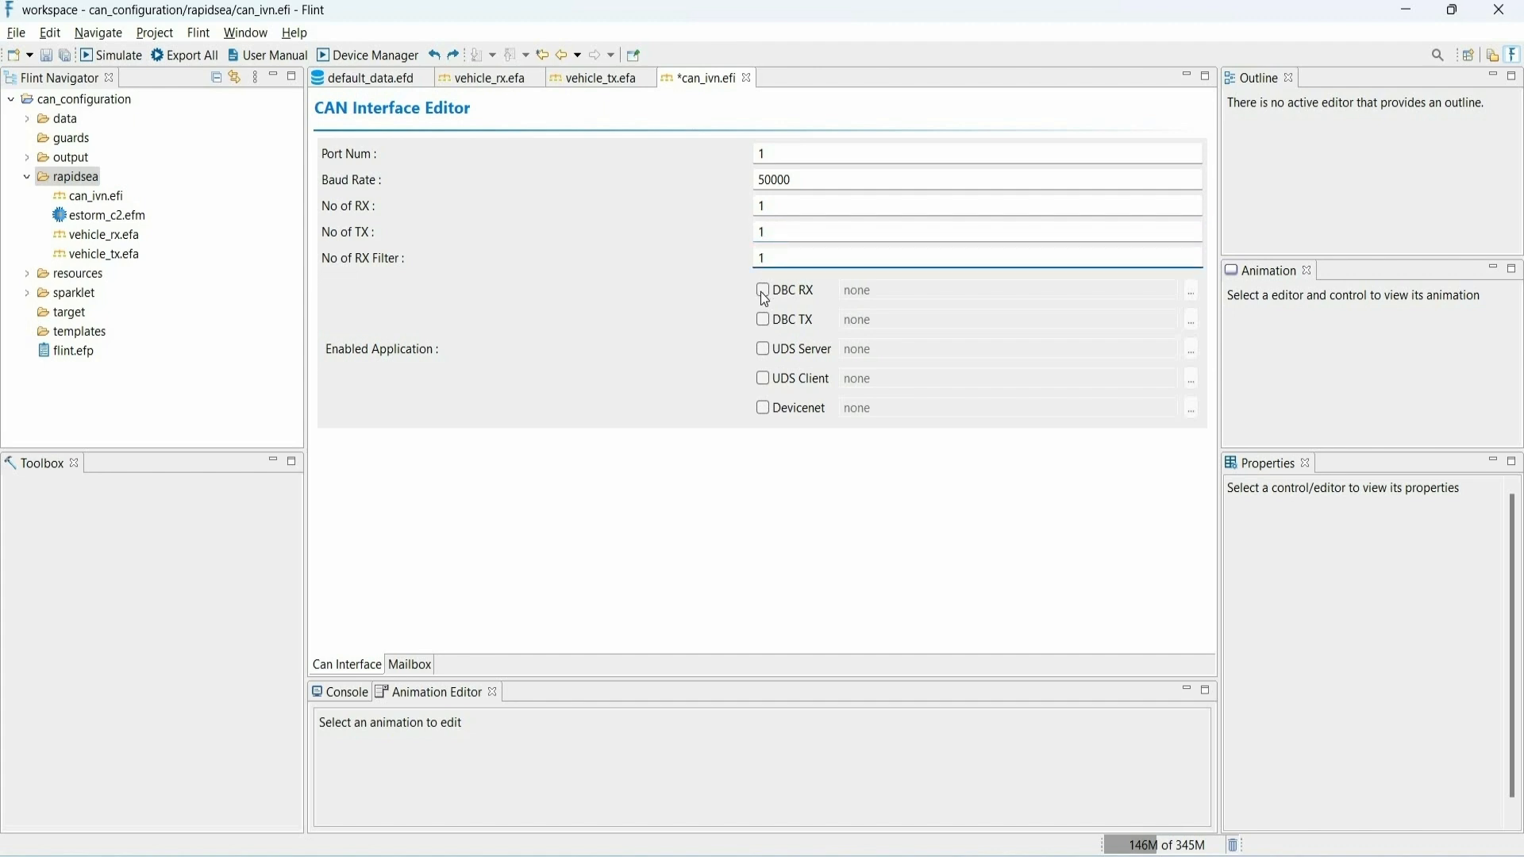
- Enable DBC RX with vehicle_rx.efa and DBC TX with vehicle_tx.efa, and save can_ivn.efi
left_click(768, 290)
left_click(776, 319)
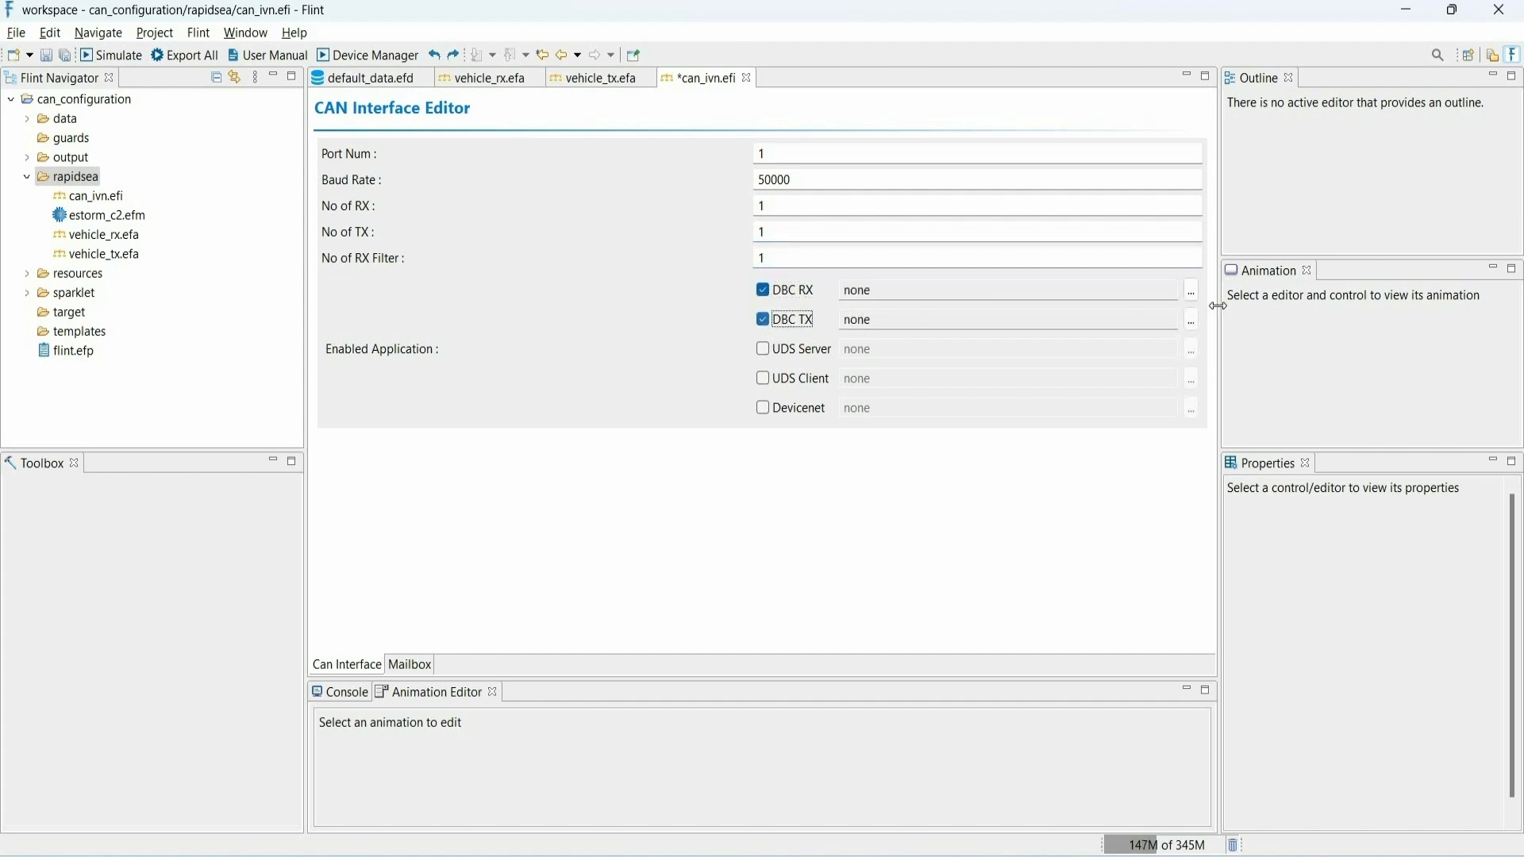
left_click(1192, 290)
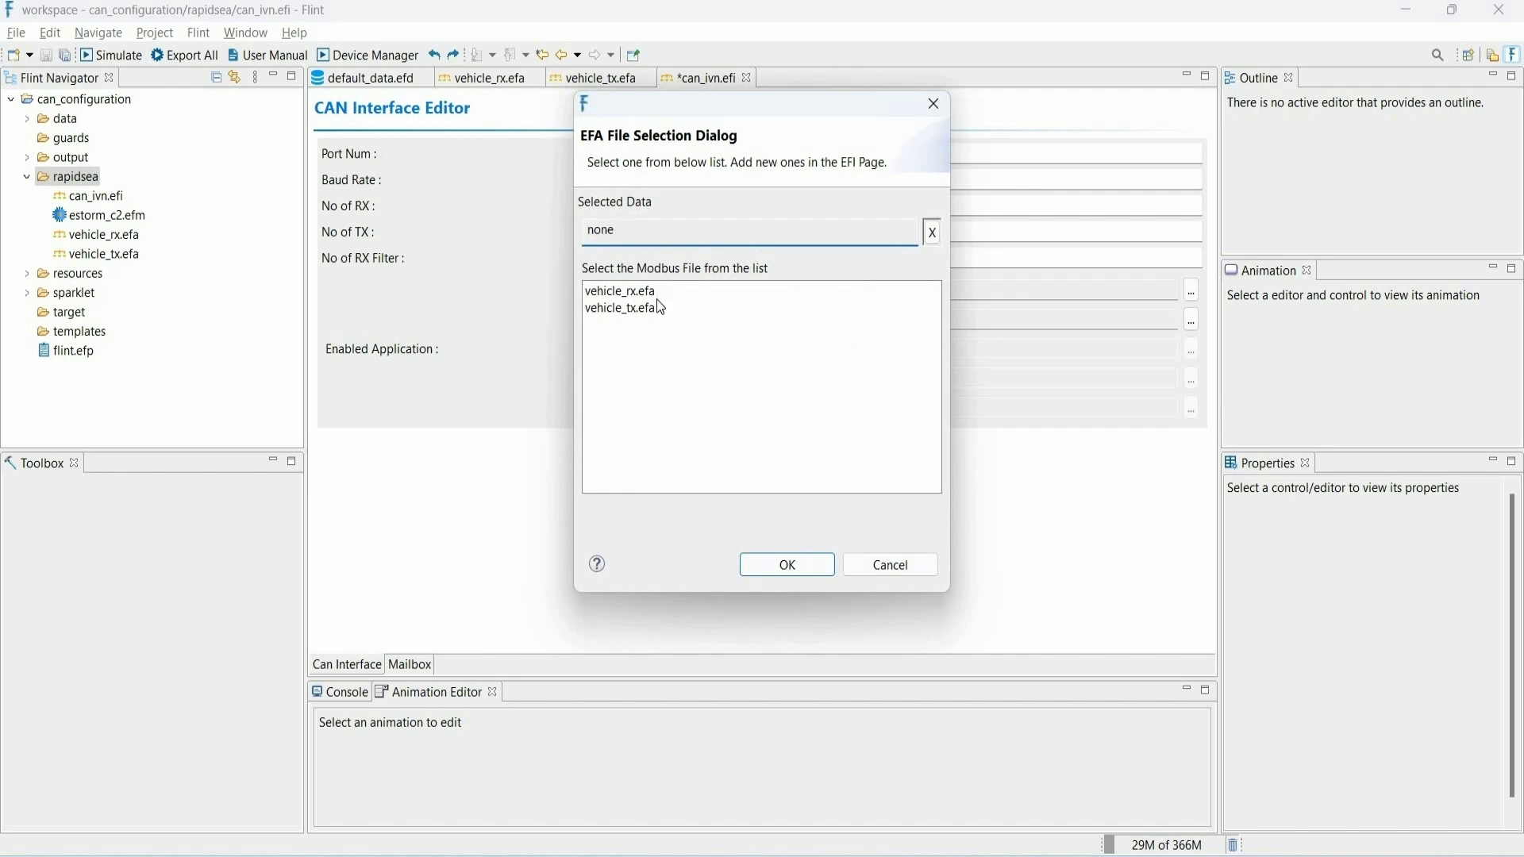
left_click(627, 291)
key("Return")
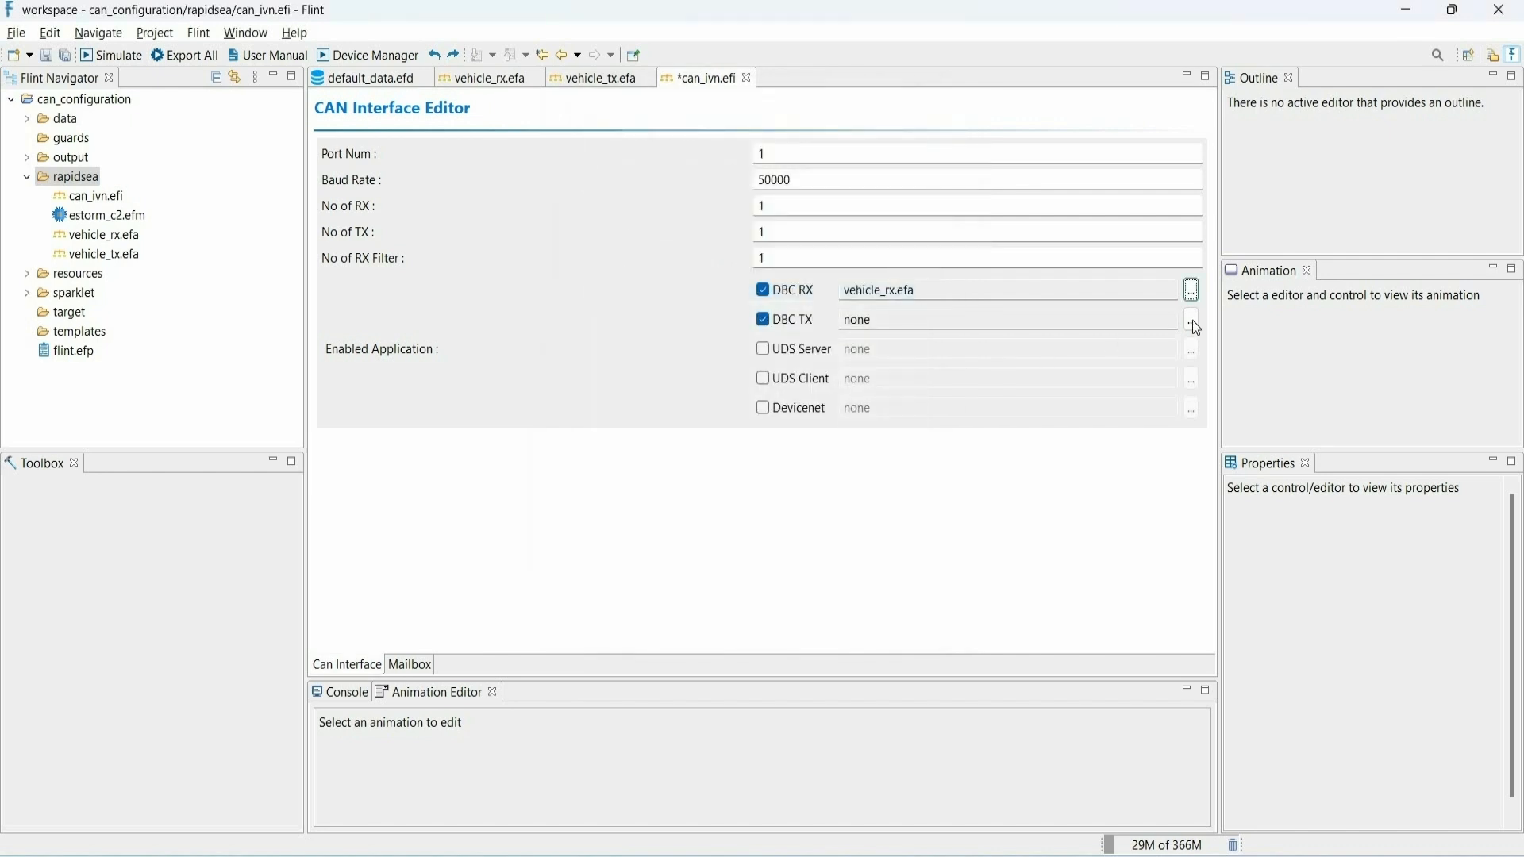
left_click(1192, 320)
left_click(627, 308)
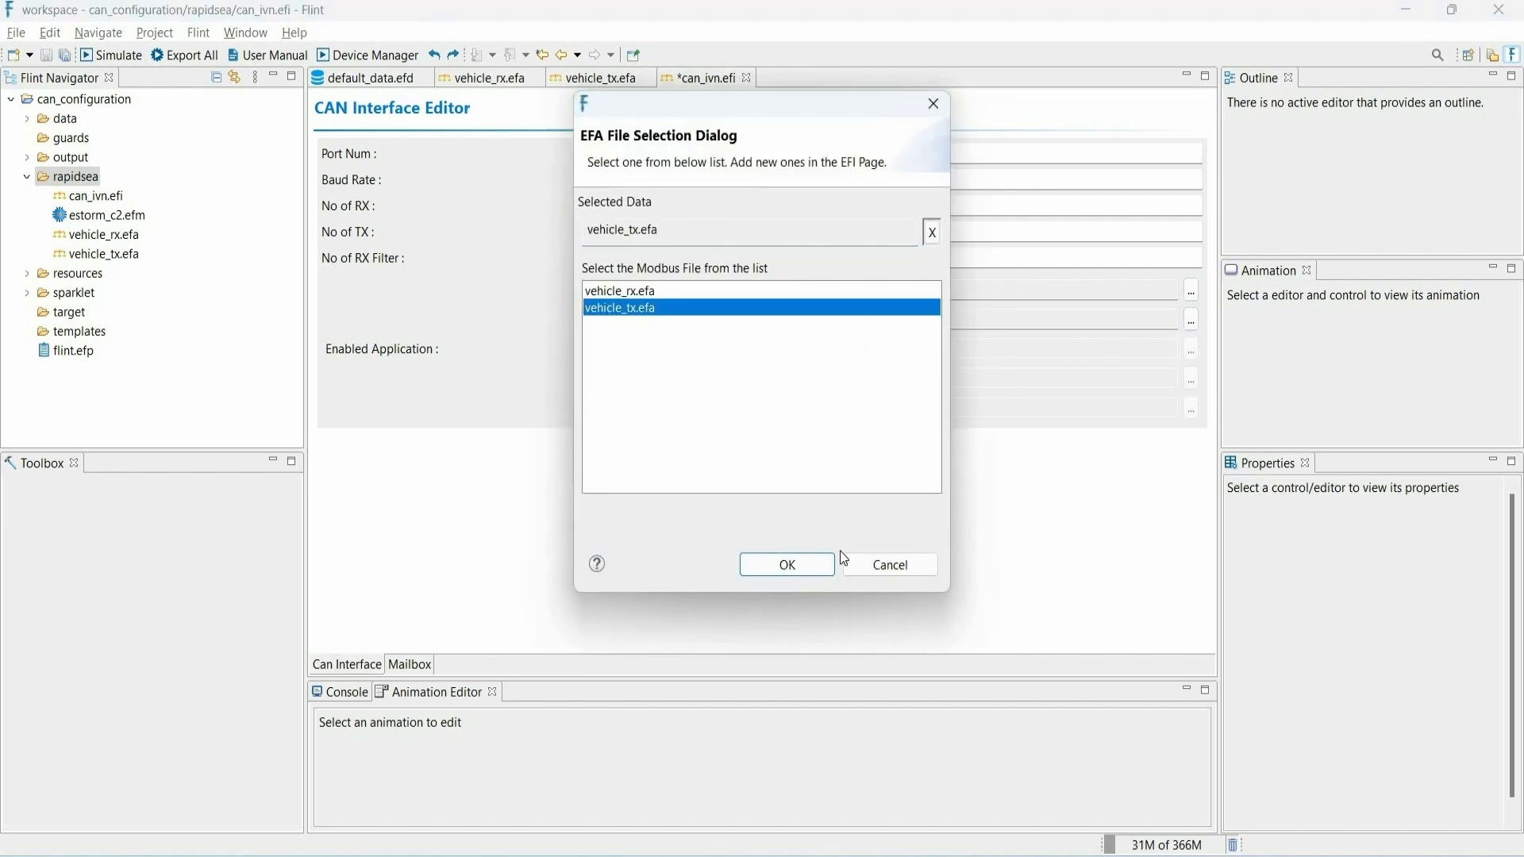
key("Return")
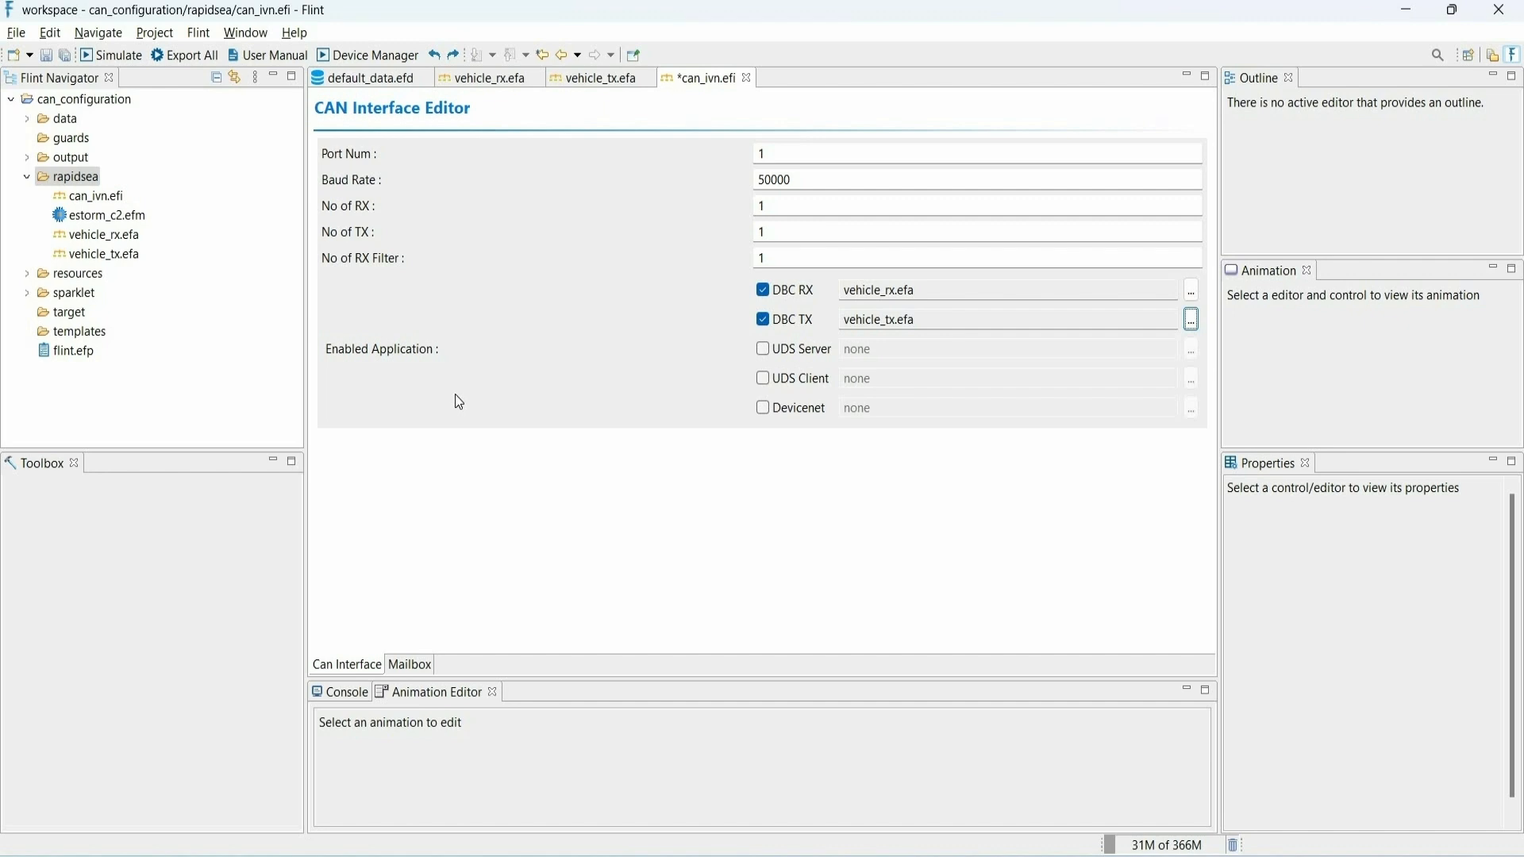
key("ctrl+s")
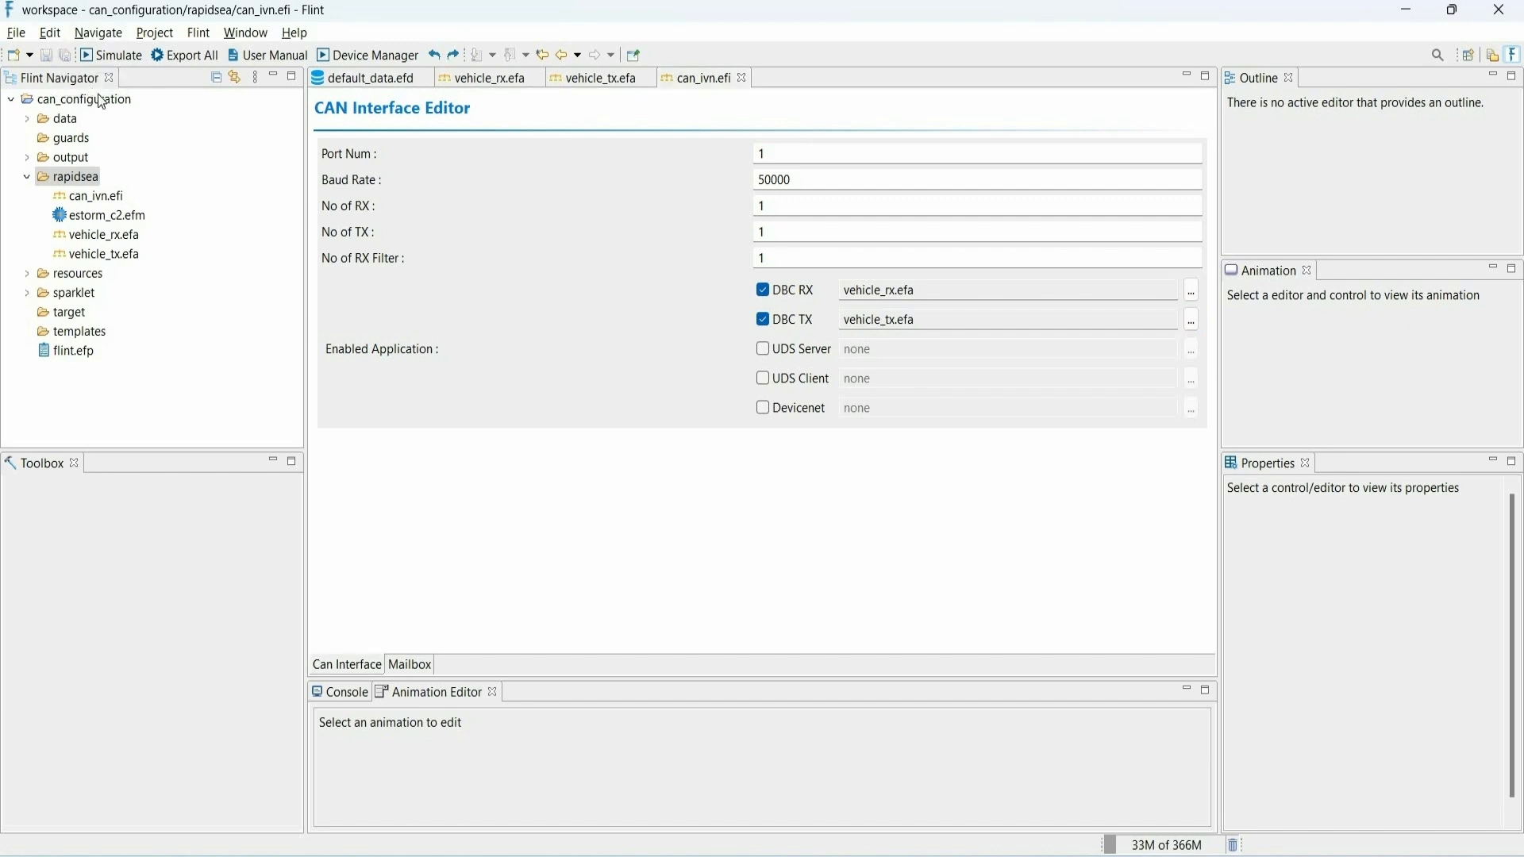
- Open estorm_c2.efm and place a CAN Port with a CAN DBC module beside the CAN Receive 5 and CAN transmit 4 pins
left_click(115, 196)
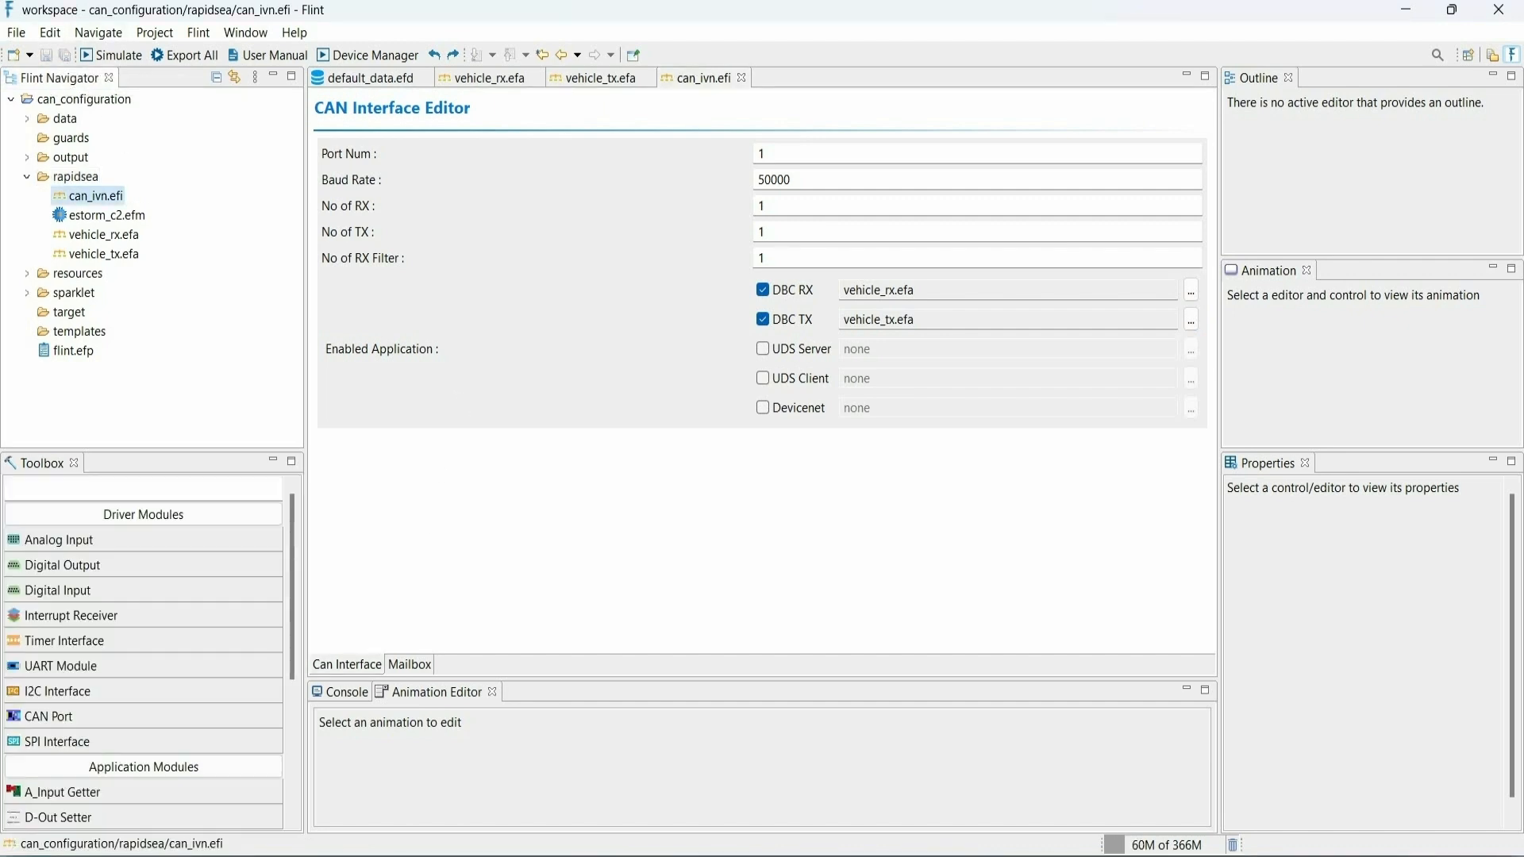
double_click(121, 216)
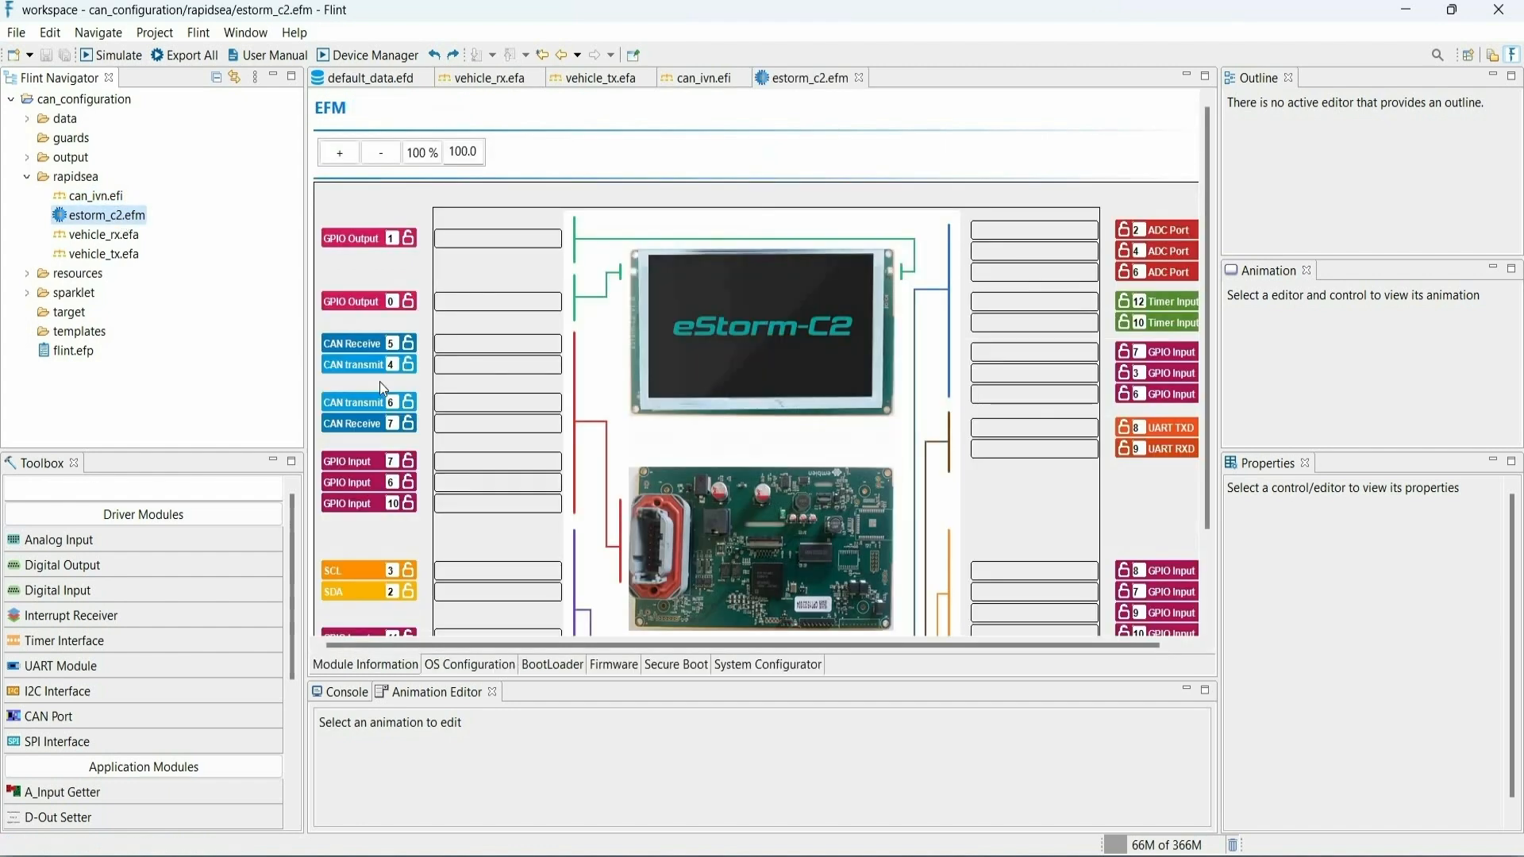
left_click(60, 716)
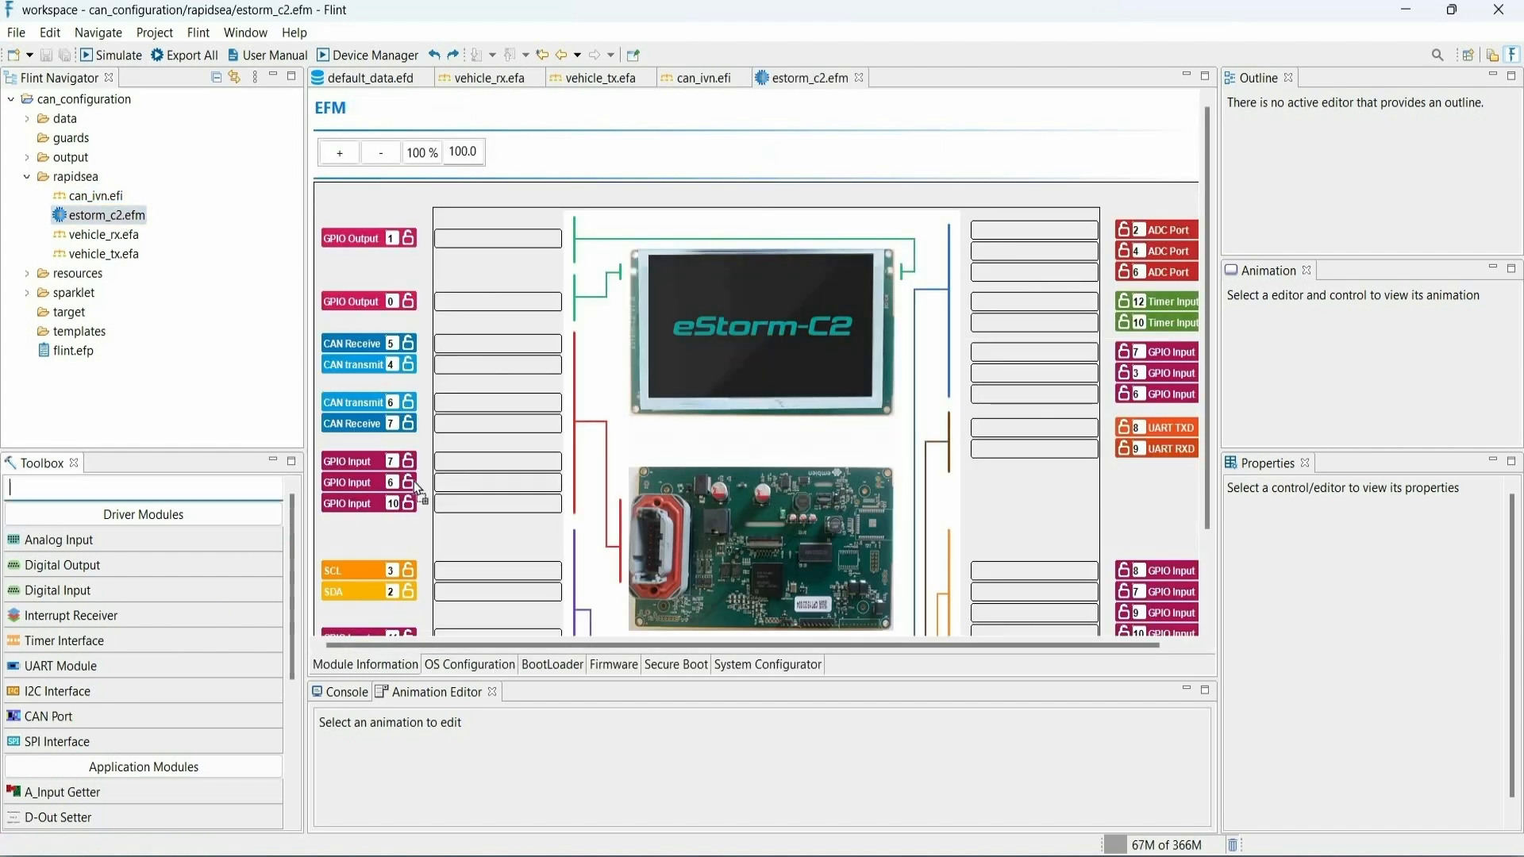
left_click(454, 342)
scroll(126, 698, "down", 5)
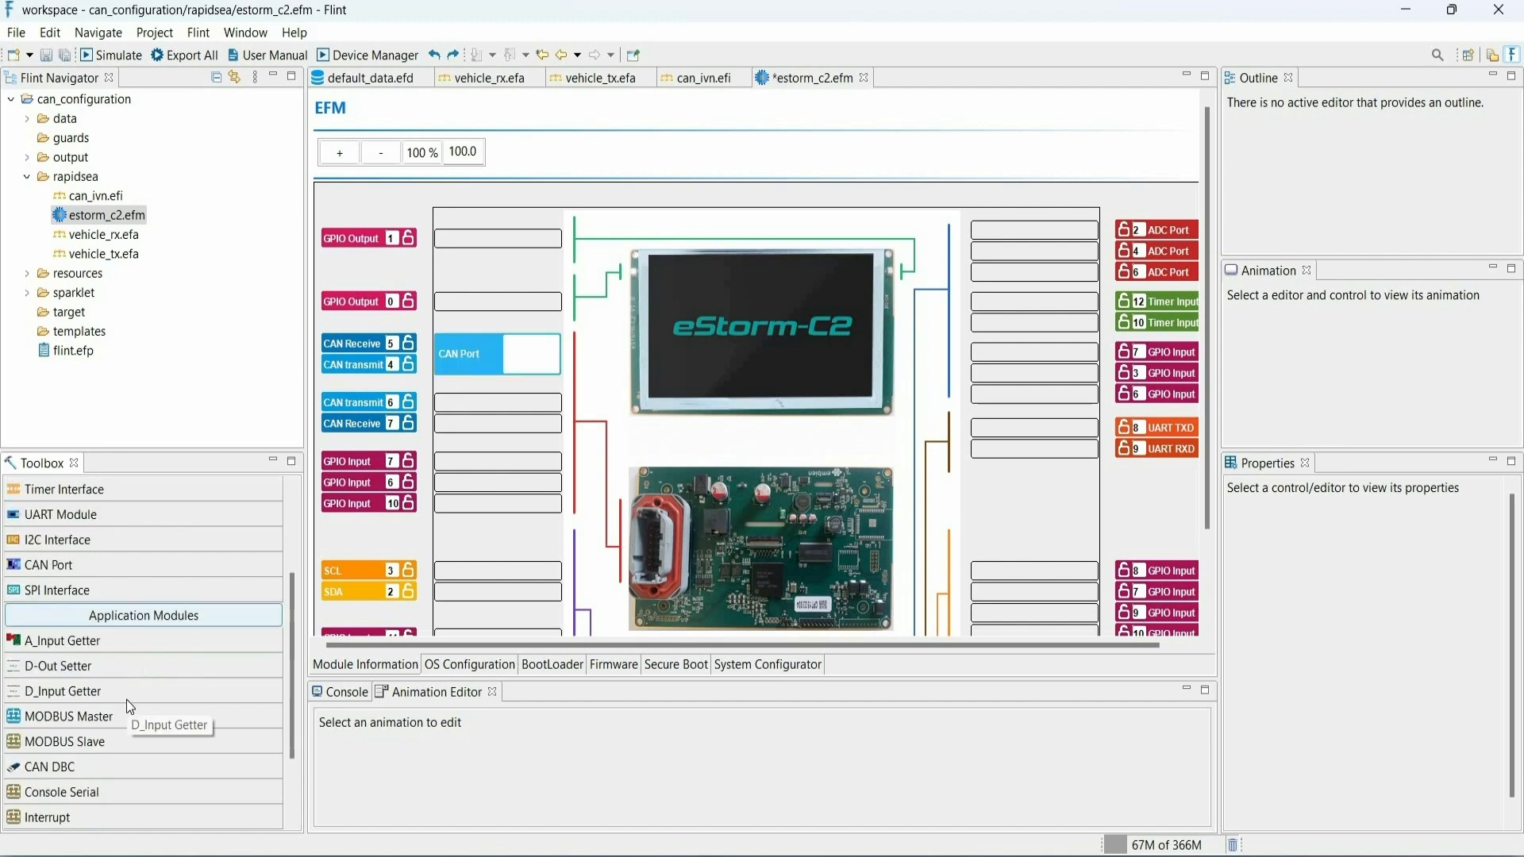
left_click_drag(101, 663, 516, 426)
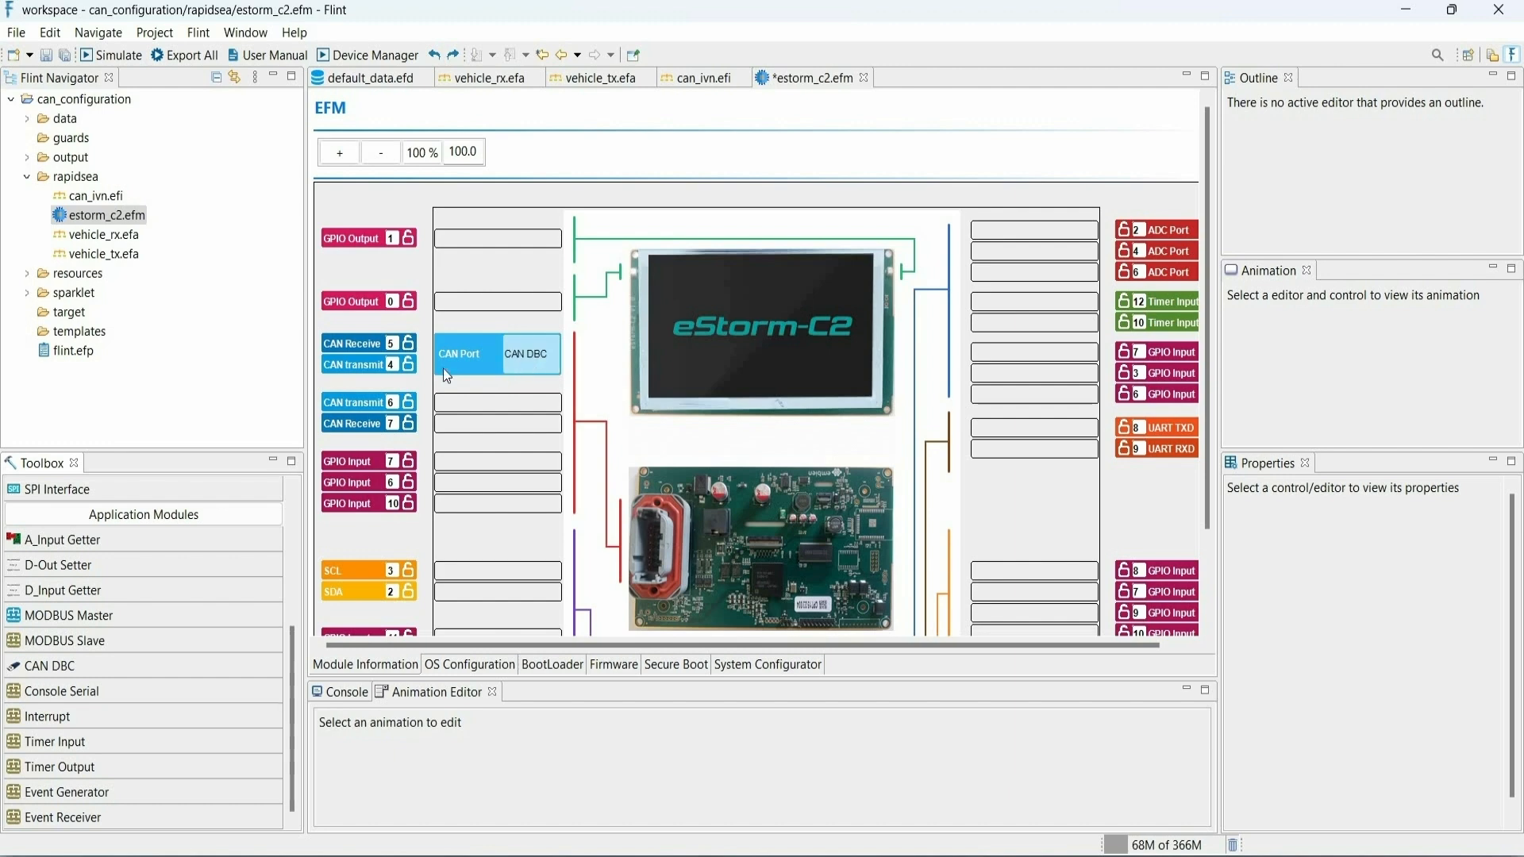
- Set Assigned to True for the CAN Receive 5 and CAN transmit 4 pins
left_click(408, 346)
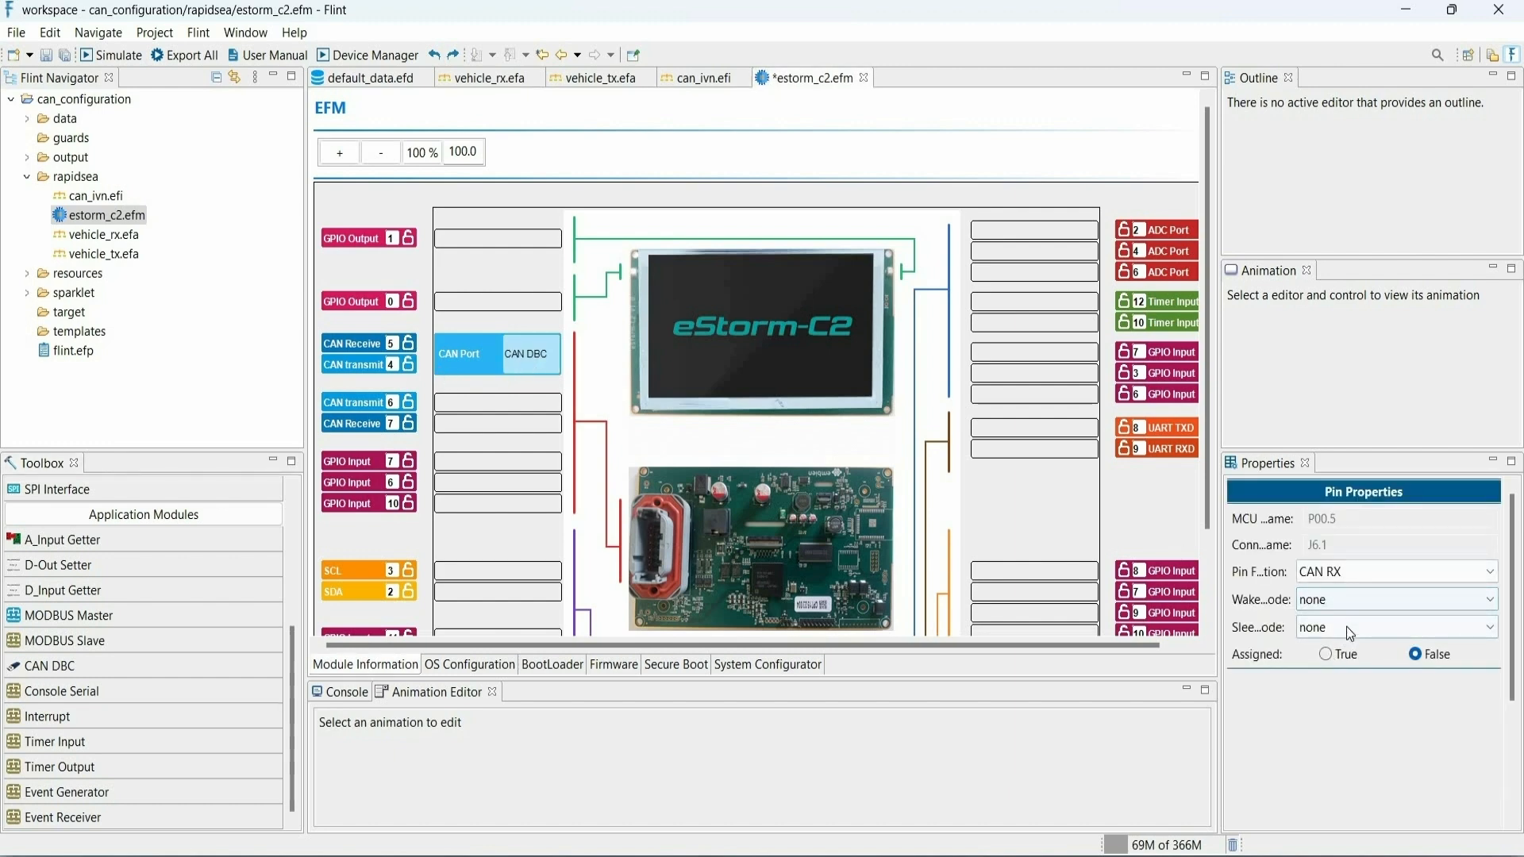
left_click(374, 365)
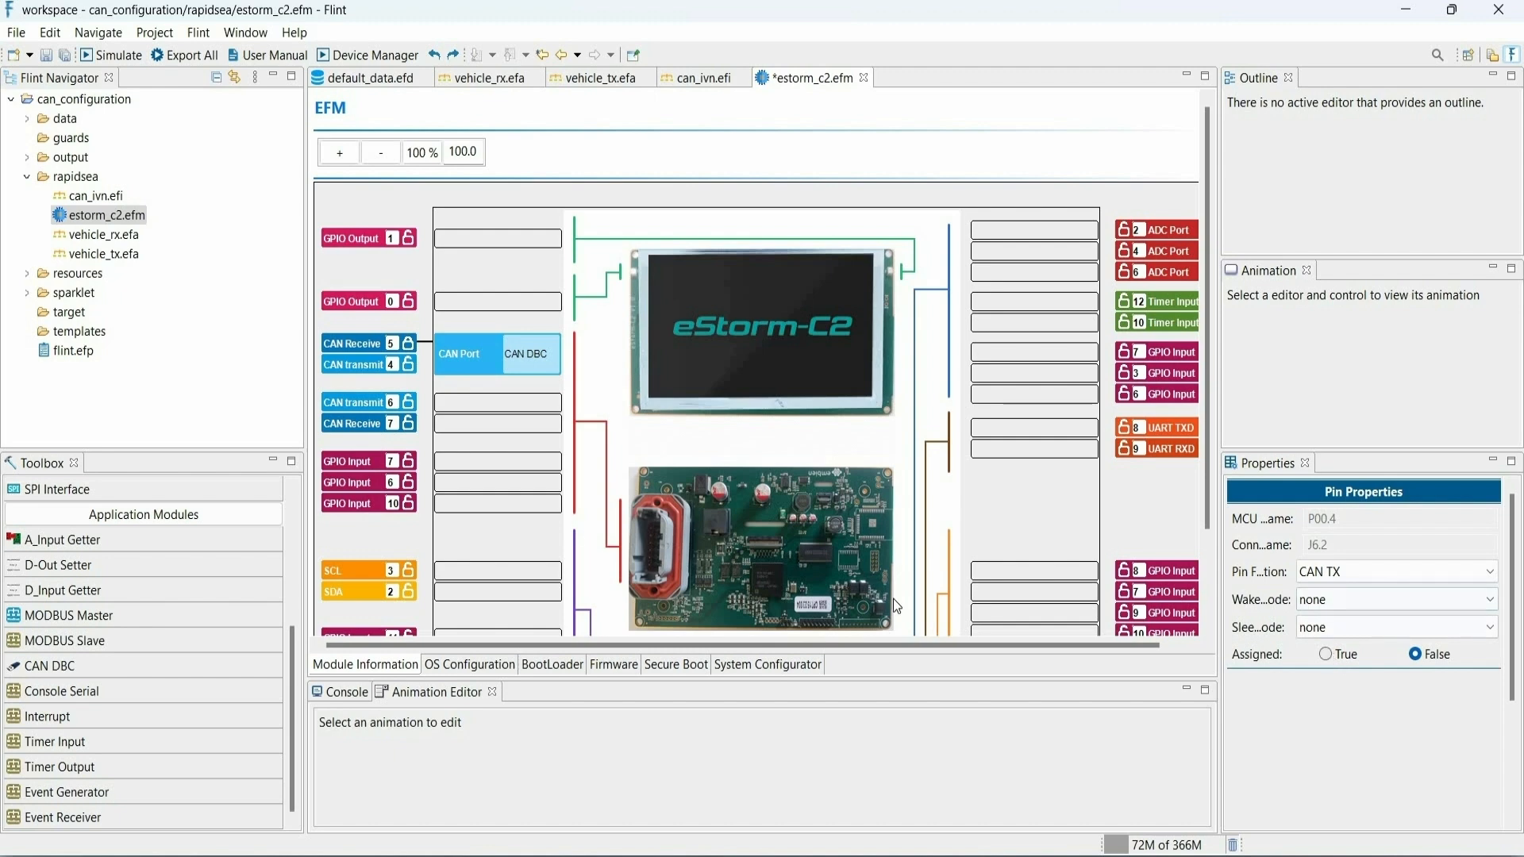
left_click(1326, 654)
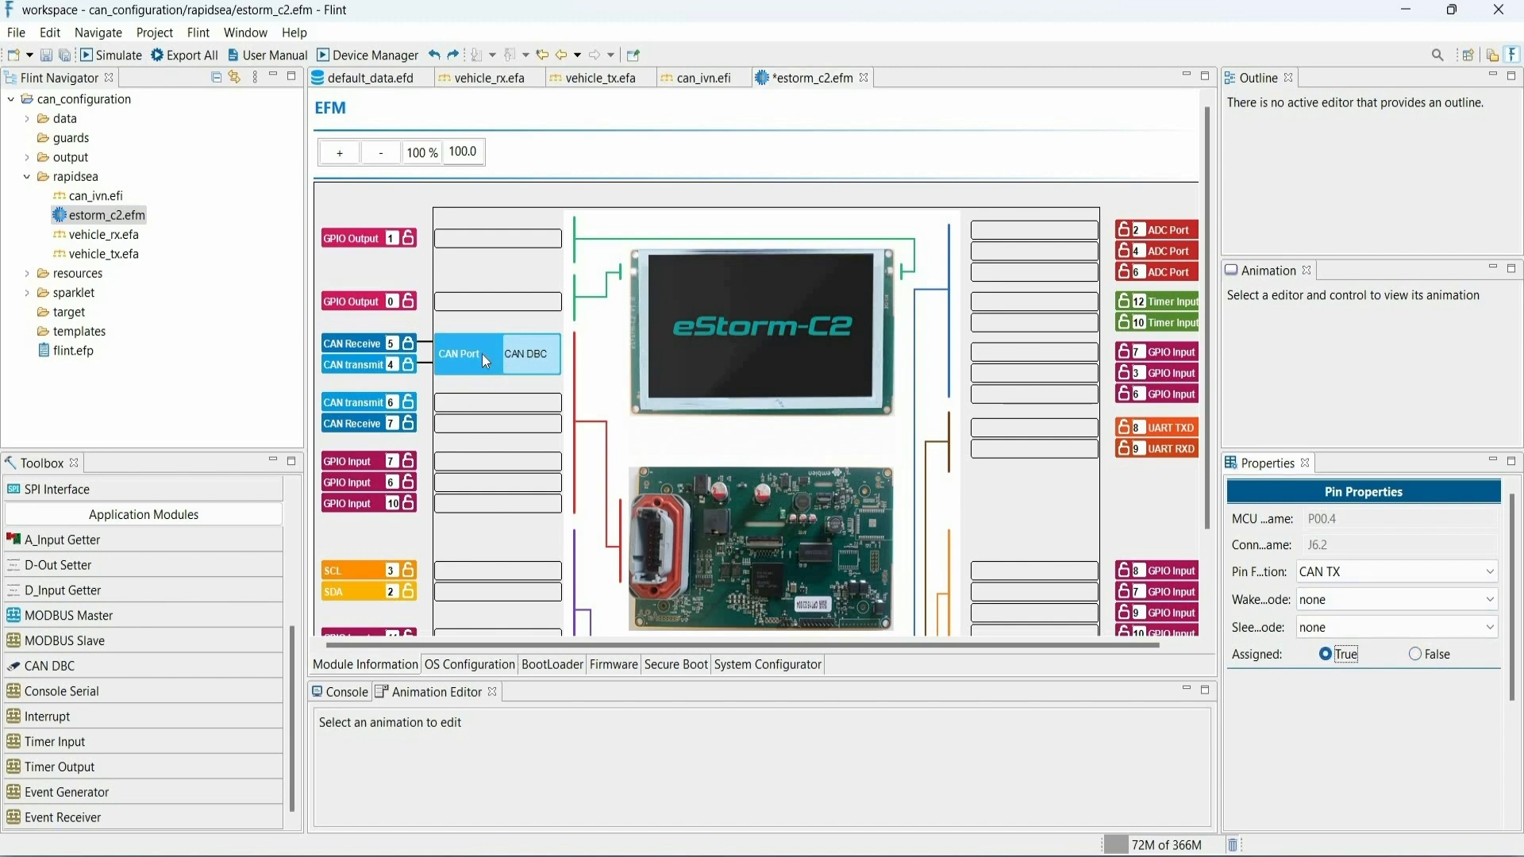
- Set the DBC App of the placed CAN DBC module to can_ivn.efi
left_click(483, 355)
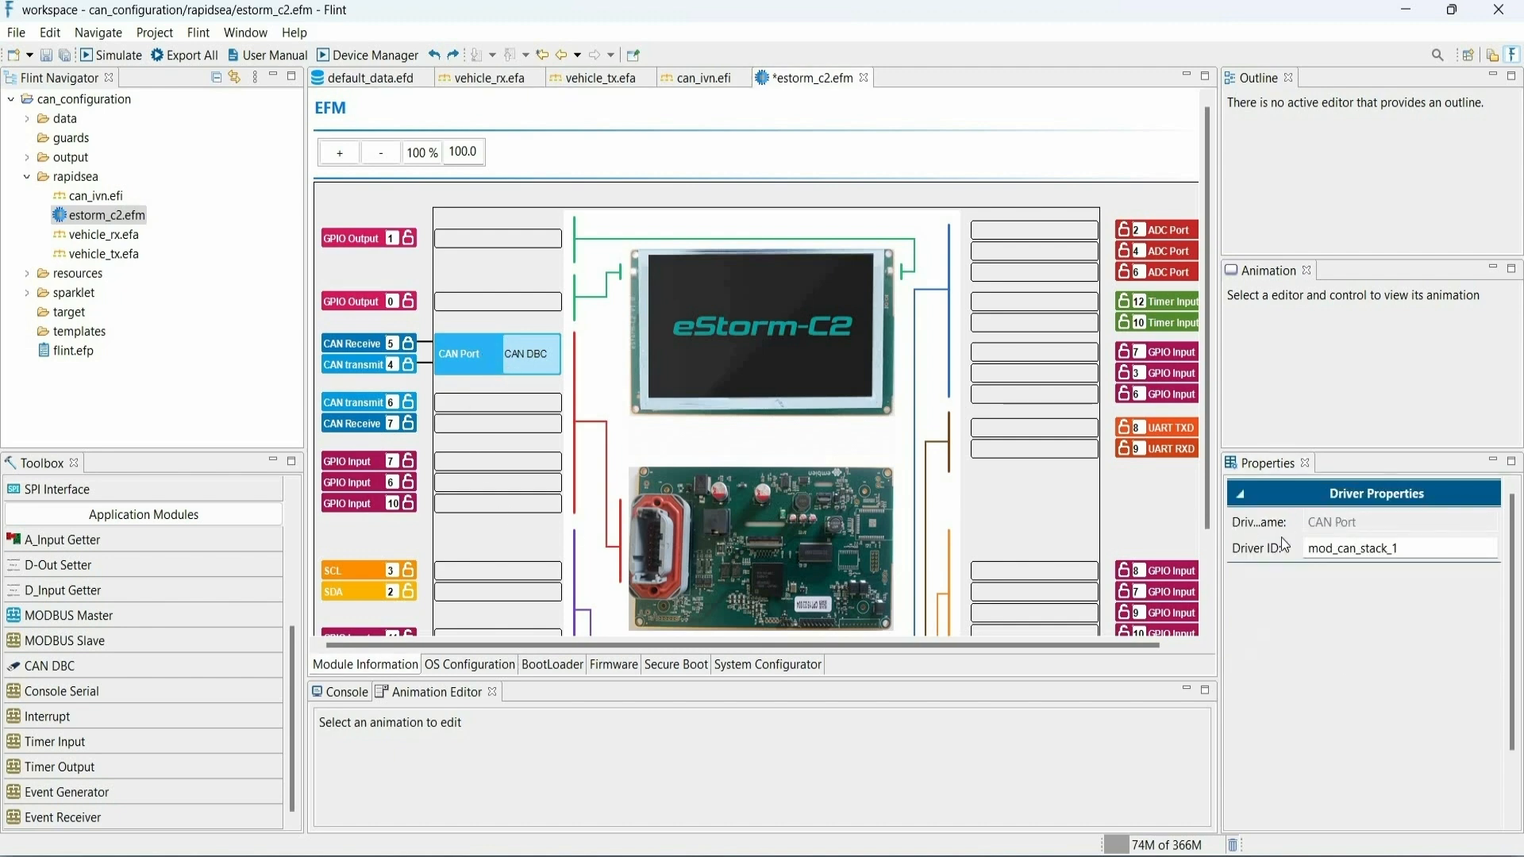
left_click(530, 359)
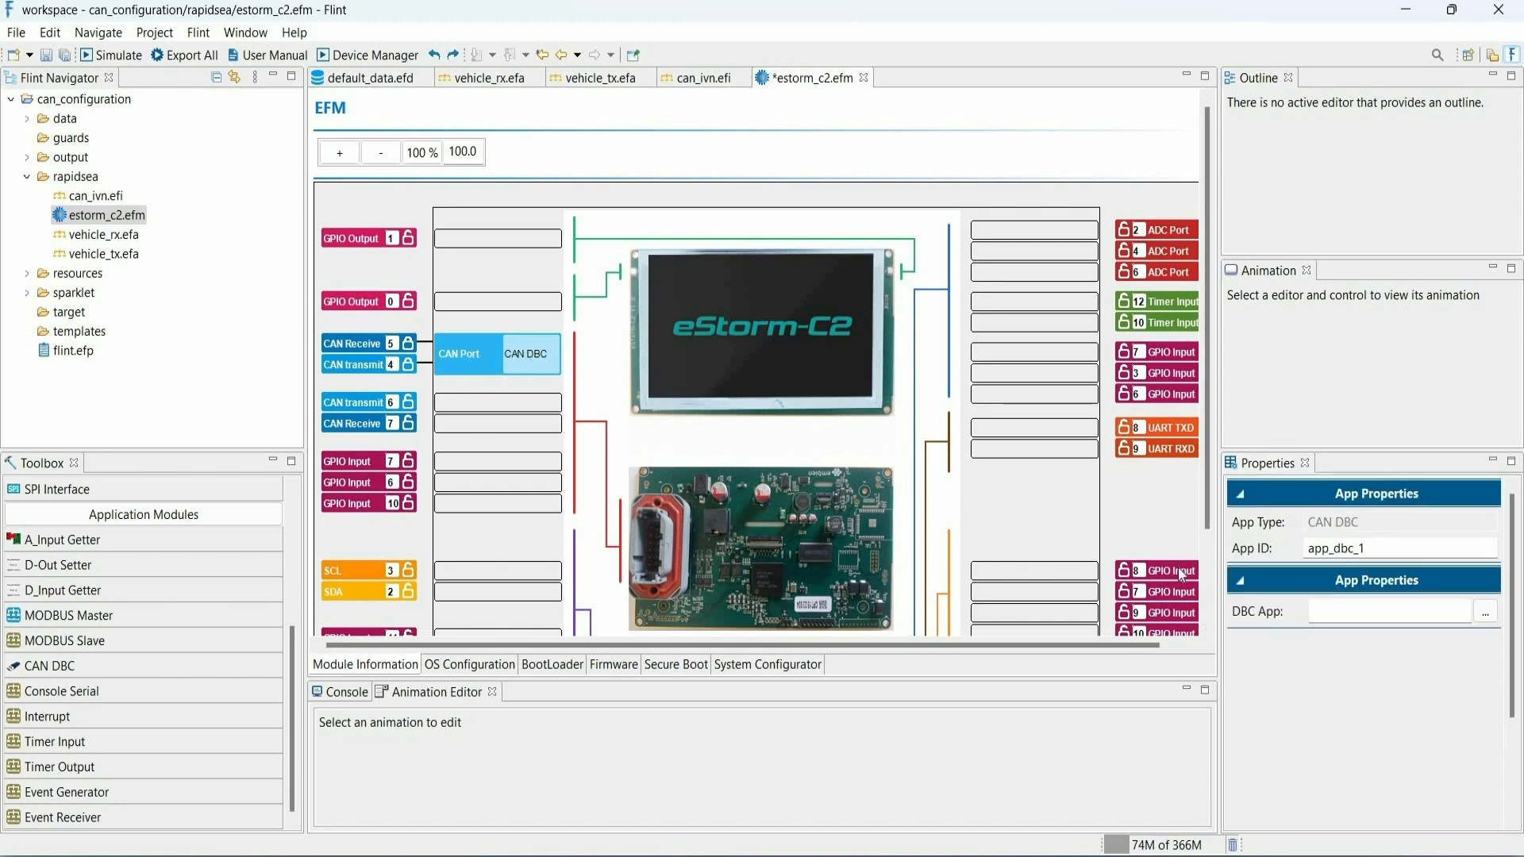
left_click(1486, 616)
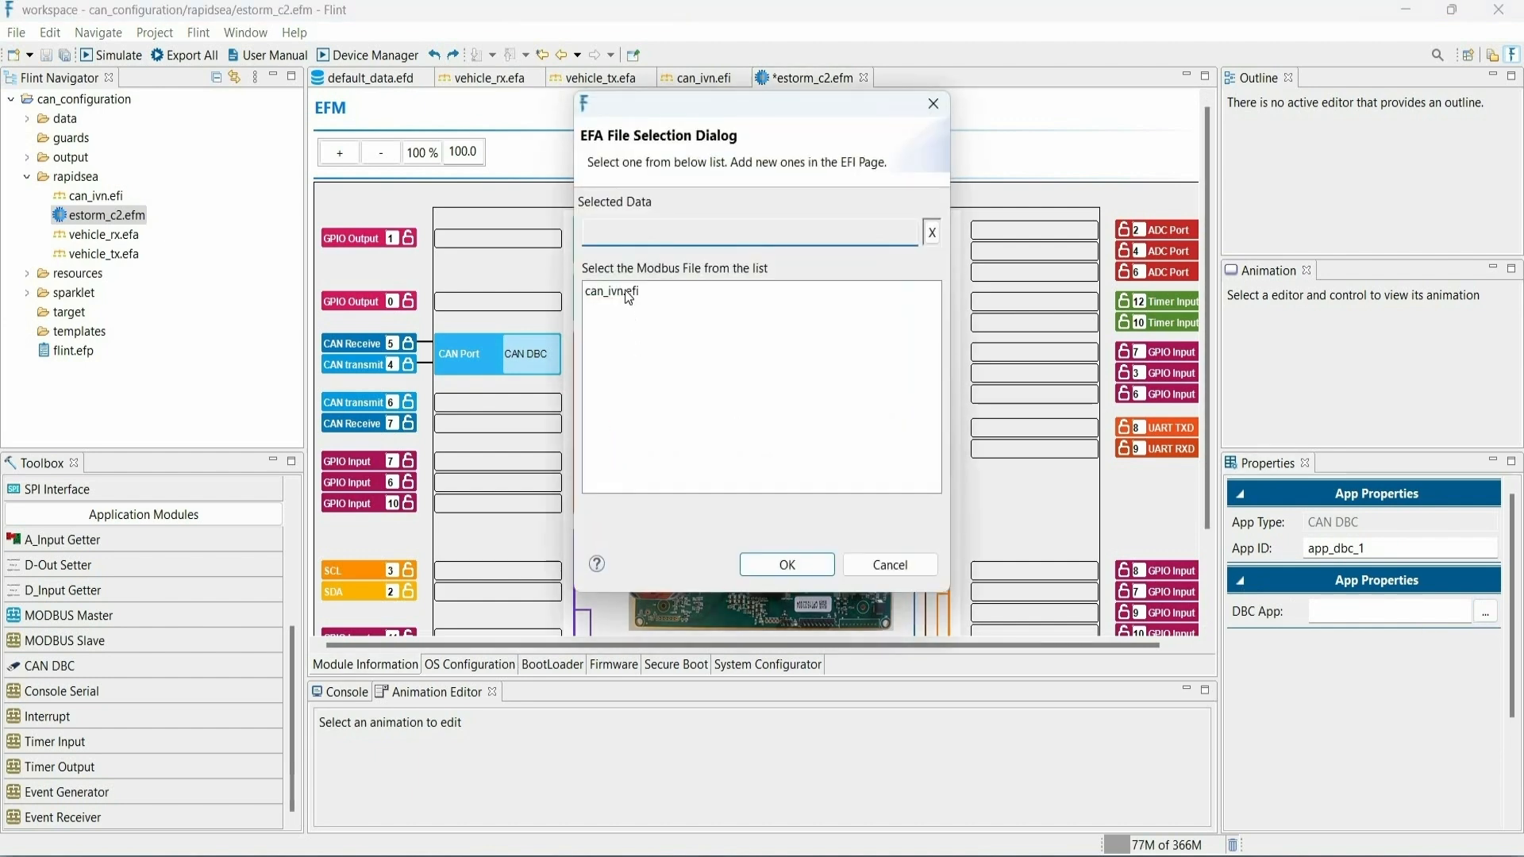
left_click(626, 291)
left_click(786, 564)
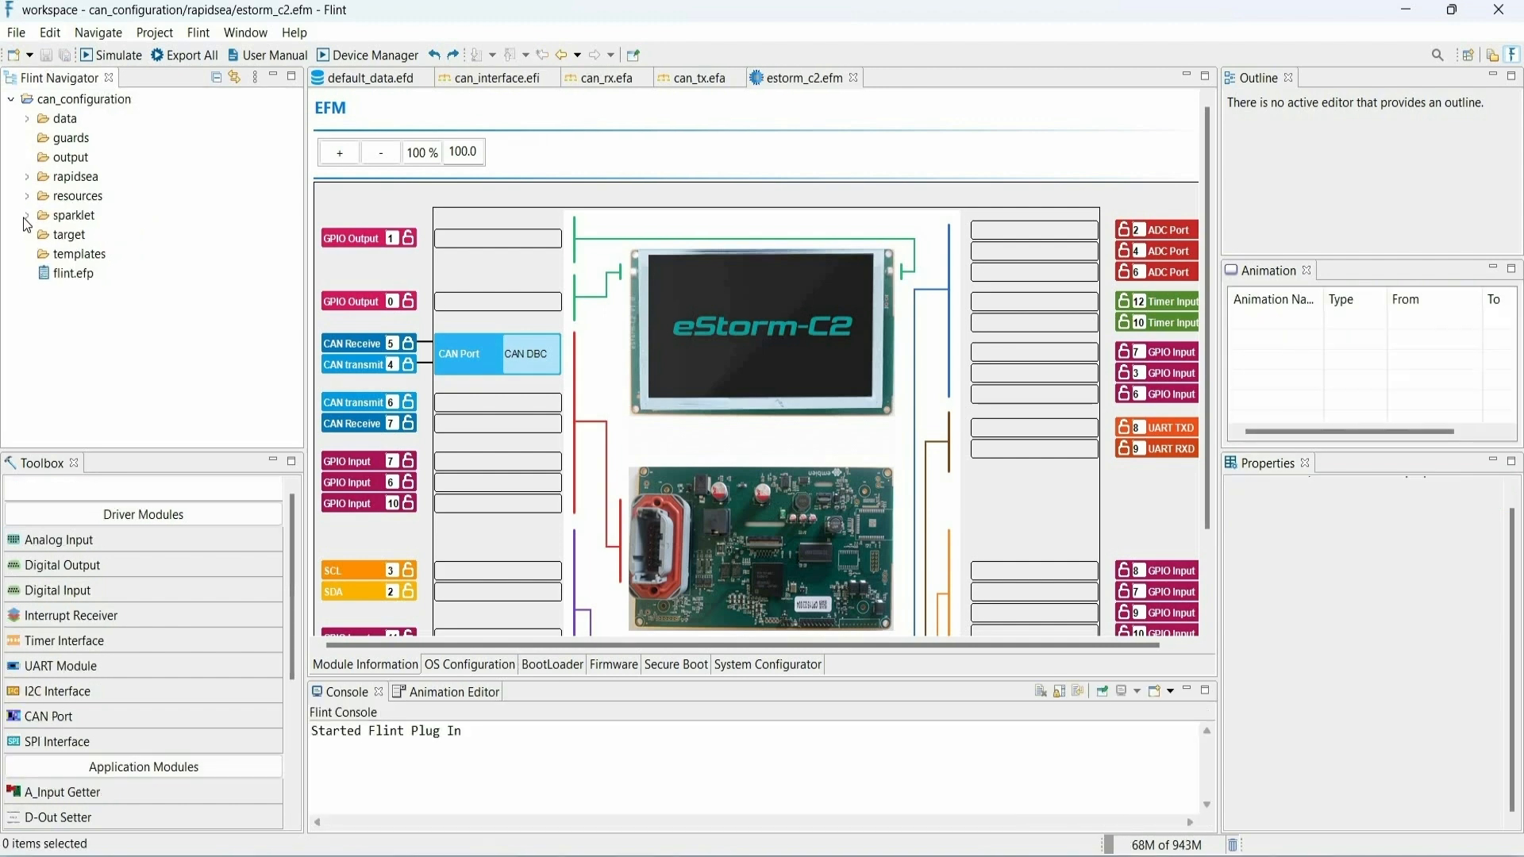
- Open main_screen.efv from the screens folder of the sparklet default_application
left_click(27, 215)
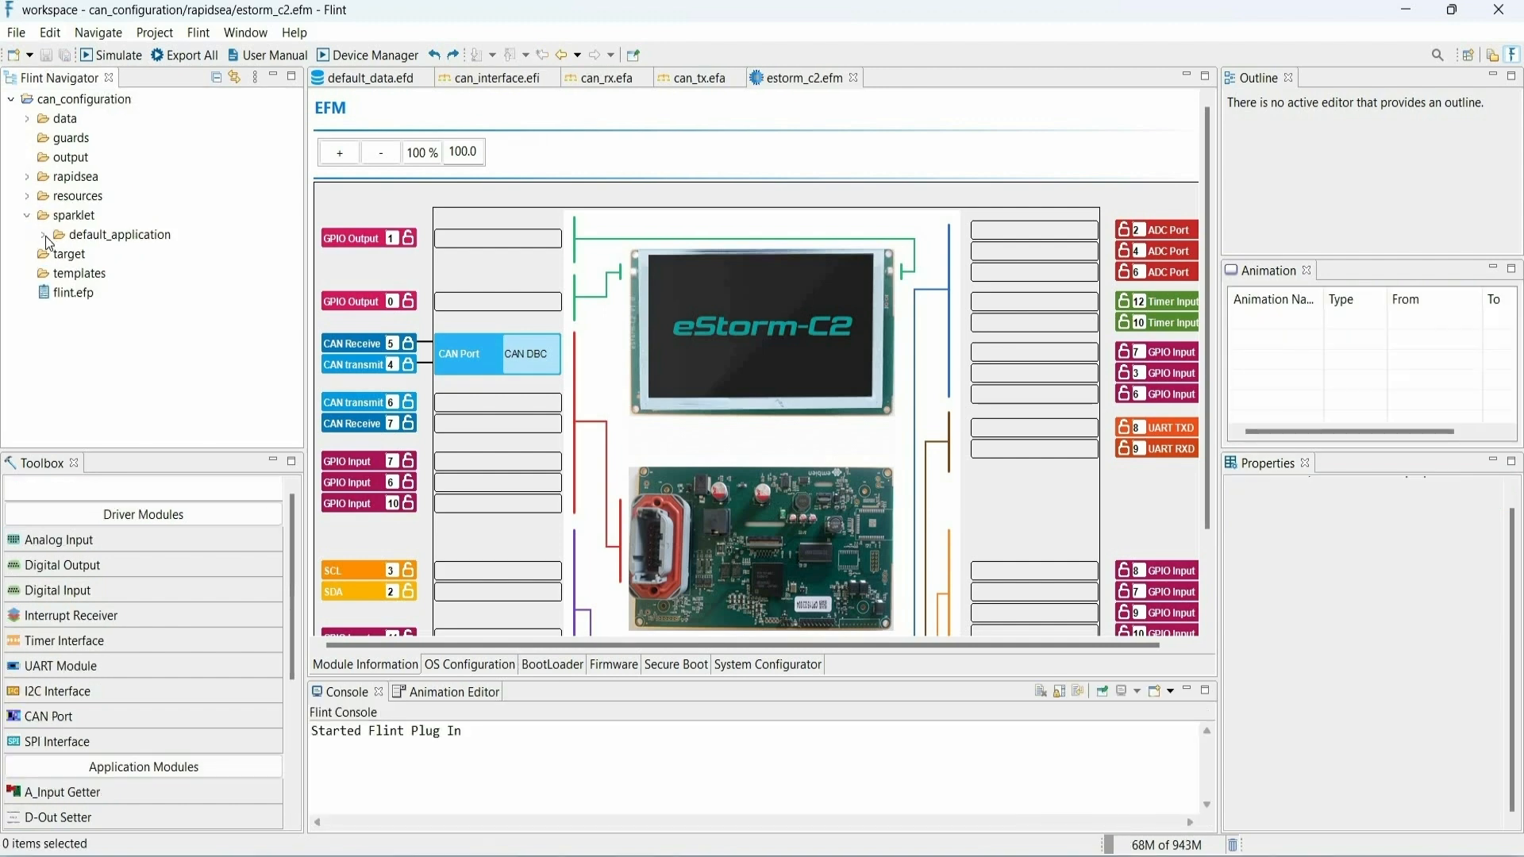
left_click(42, 235)
left_click(59, 274)
left_click(153, 332)
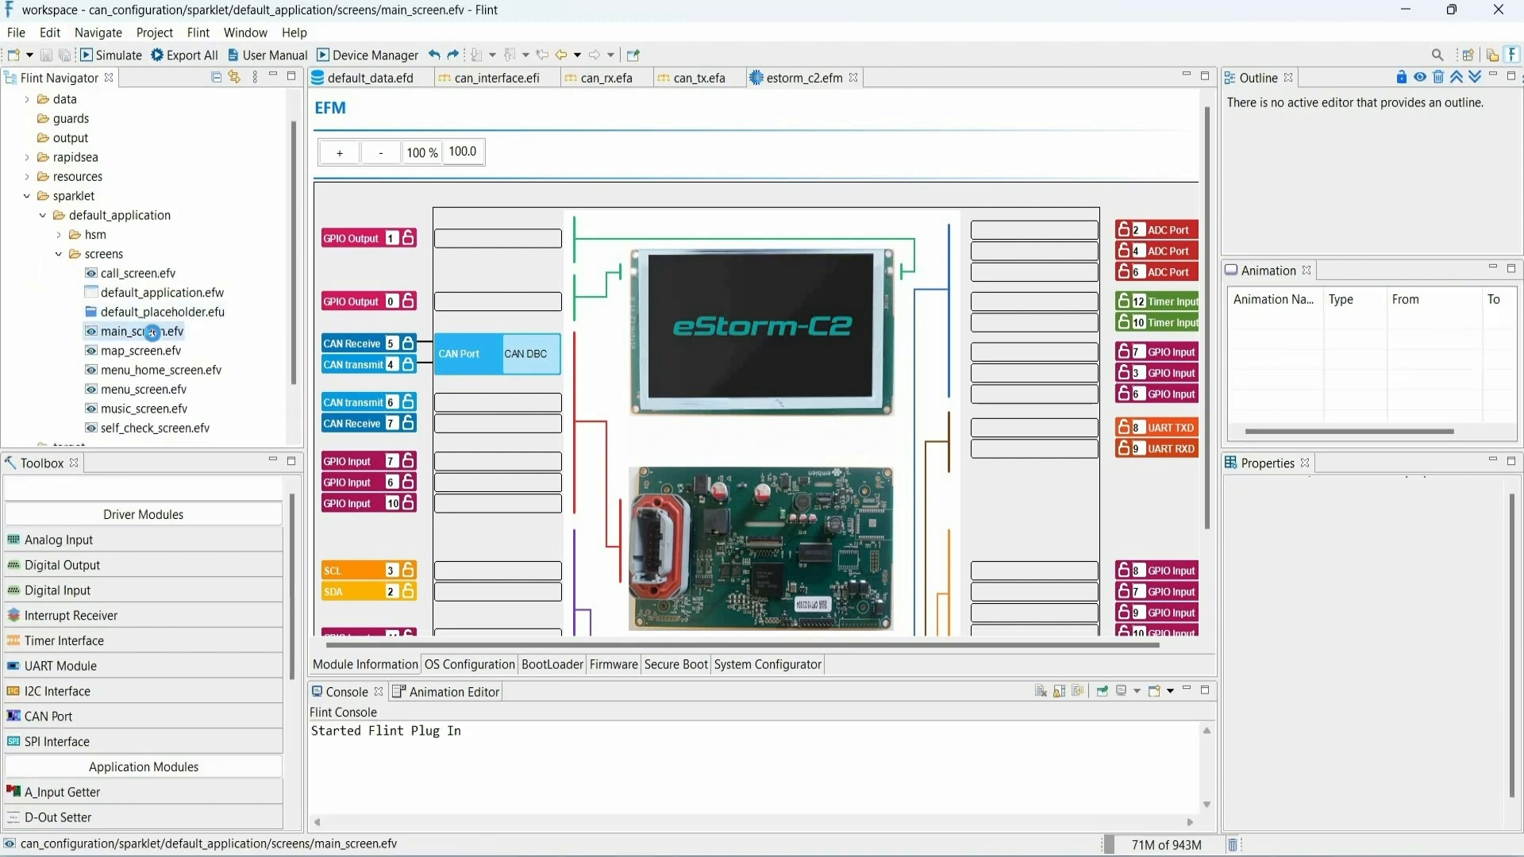
double_click(154, 334)
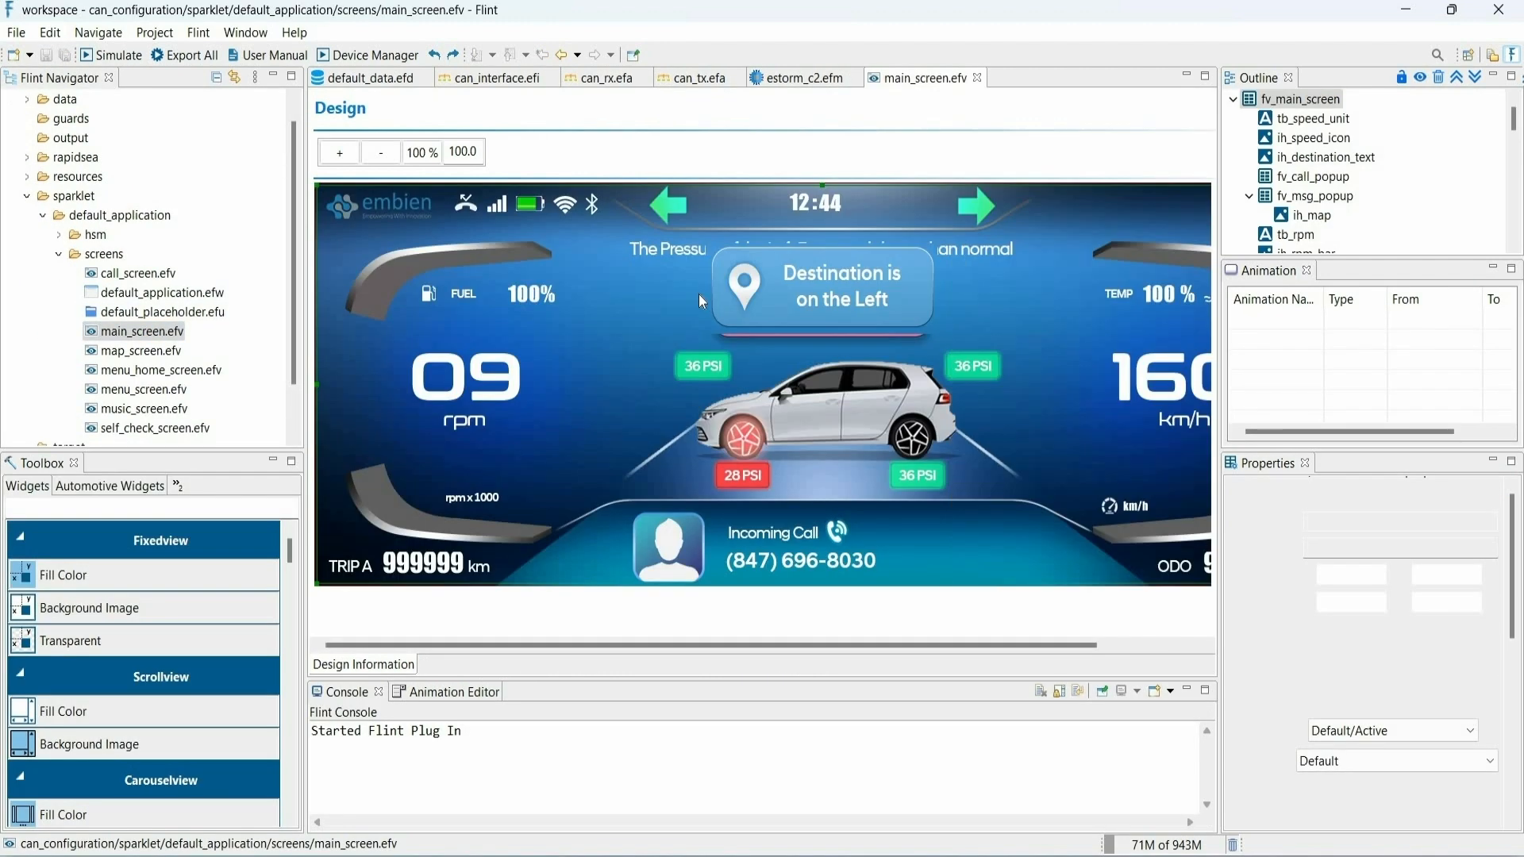
- Bind the main screen's rpm text box (Text DB) to the Engine RPM data variable
left_click(465, 379)
left_click(1481, 706)
double_click(476, 311)
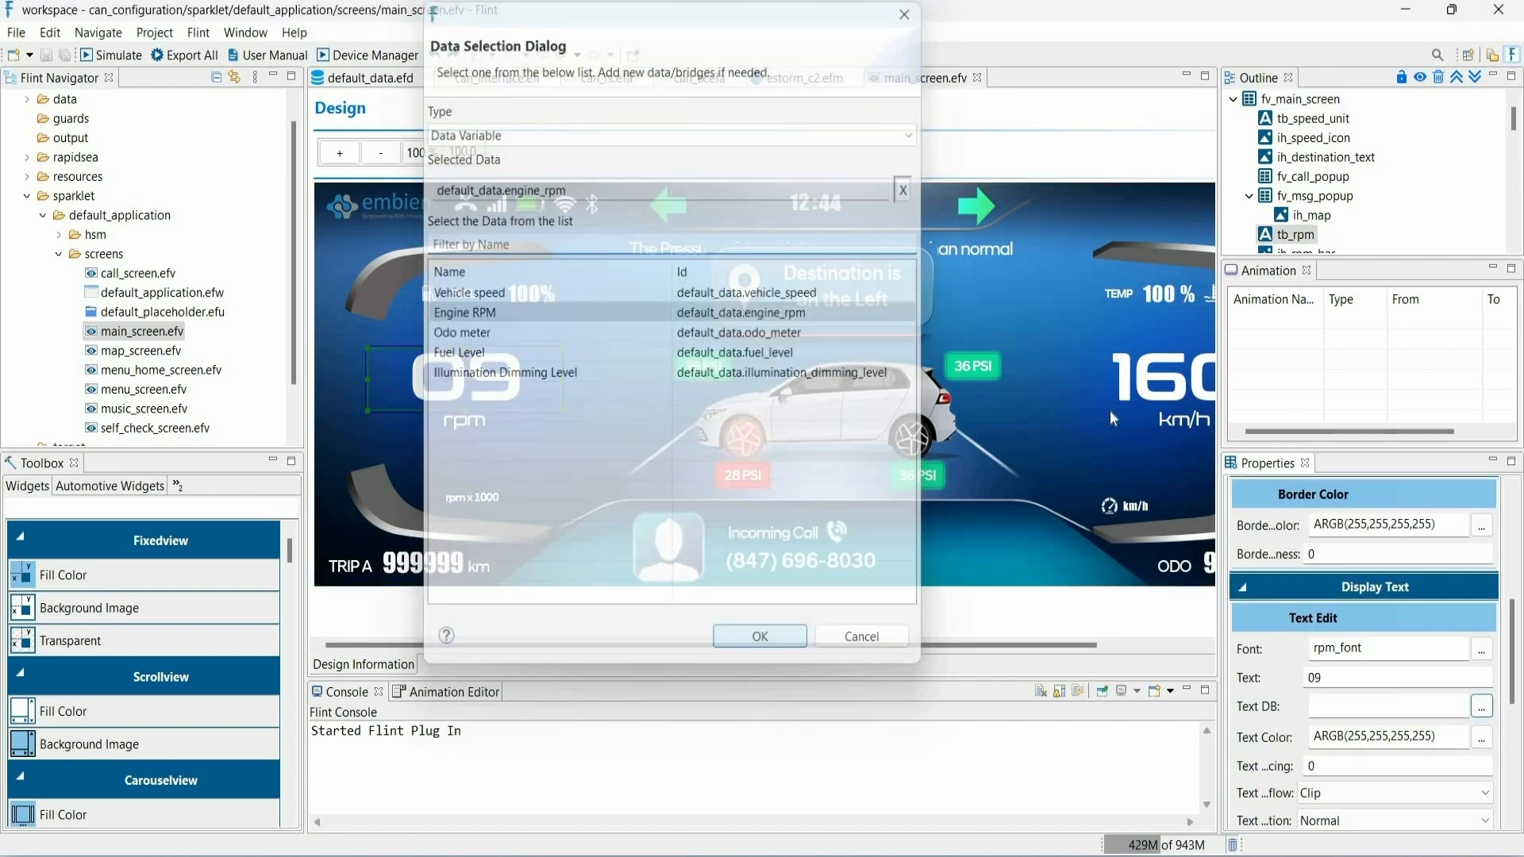
- Bind the main screen's km/h text box (Text DB) to the Vehicle speed data variable
left_click(1152, 389)
left_click(1481, 705)
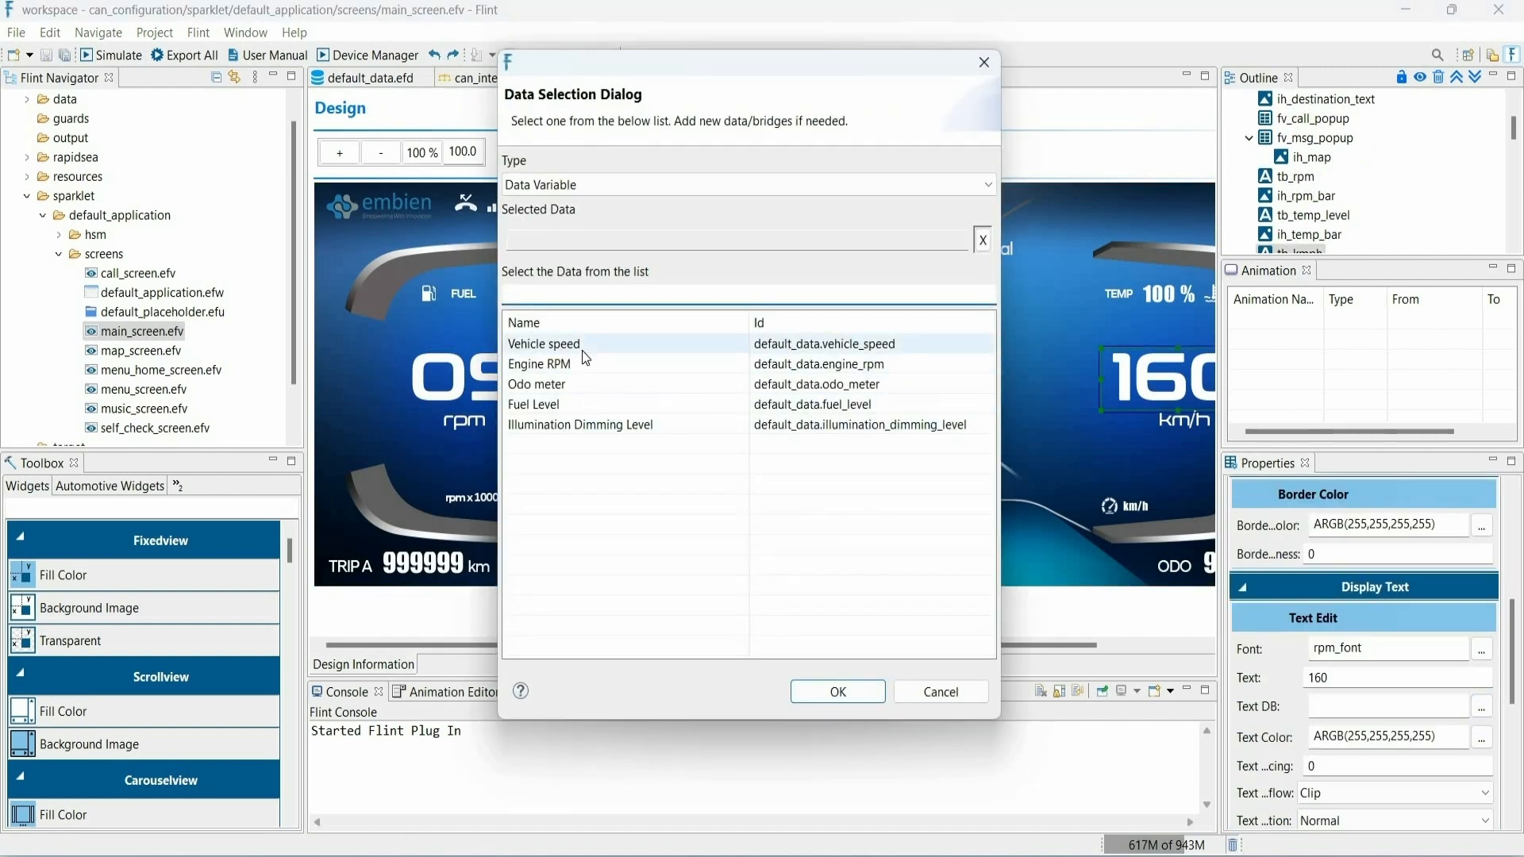
left_click(849, 691)
- Bind the ODO value text box (Text DB) to the Odo meter data variable
left_click(1201, 564)
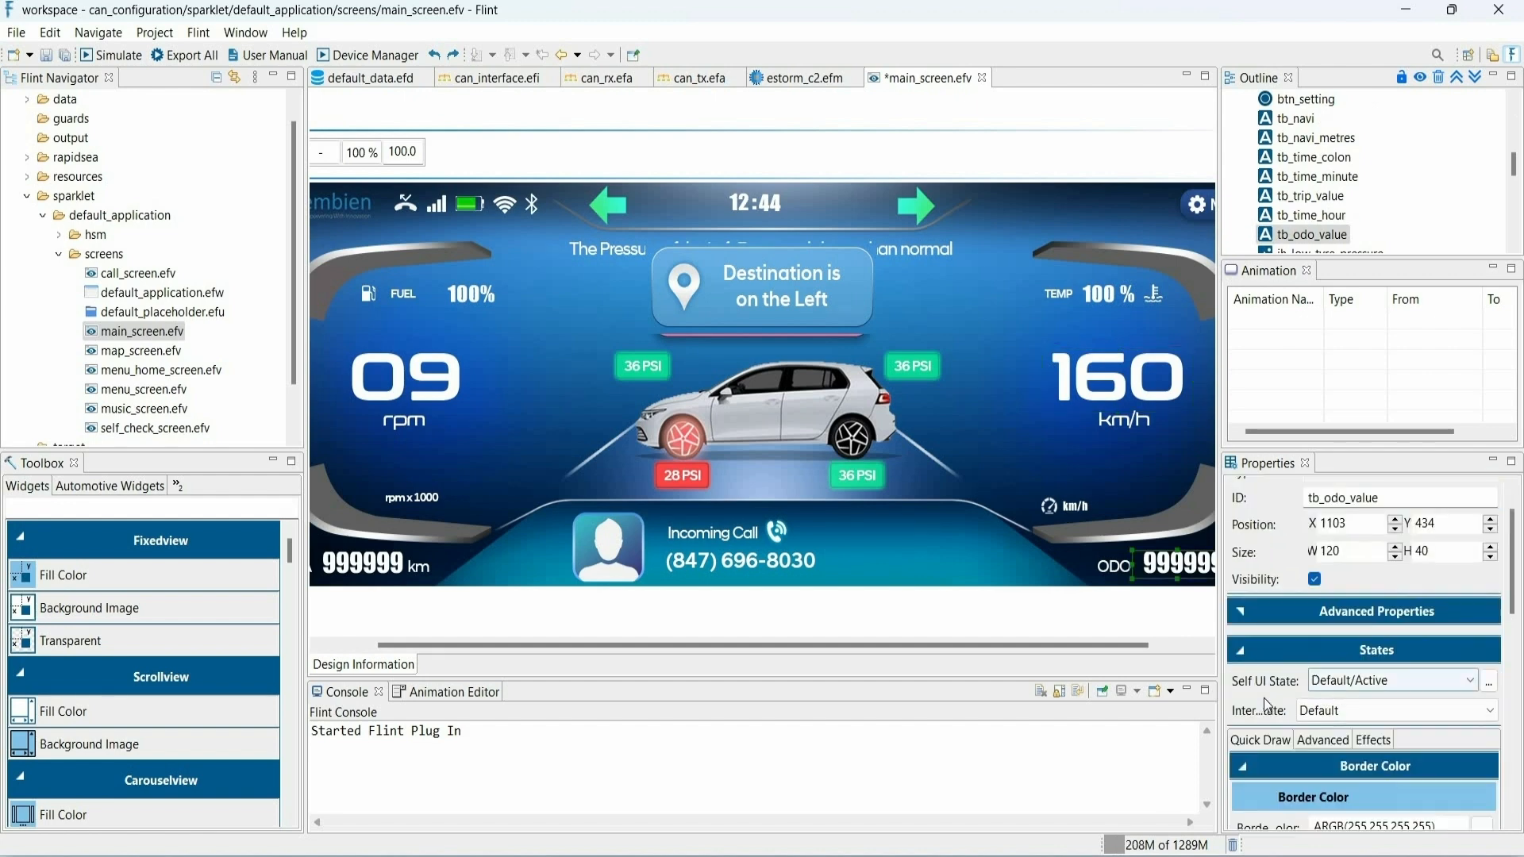
scroll(1498, 757, "down", 5)
left_click(1480, 758)
left_click(412, 332)
left_click(722, 638)
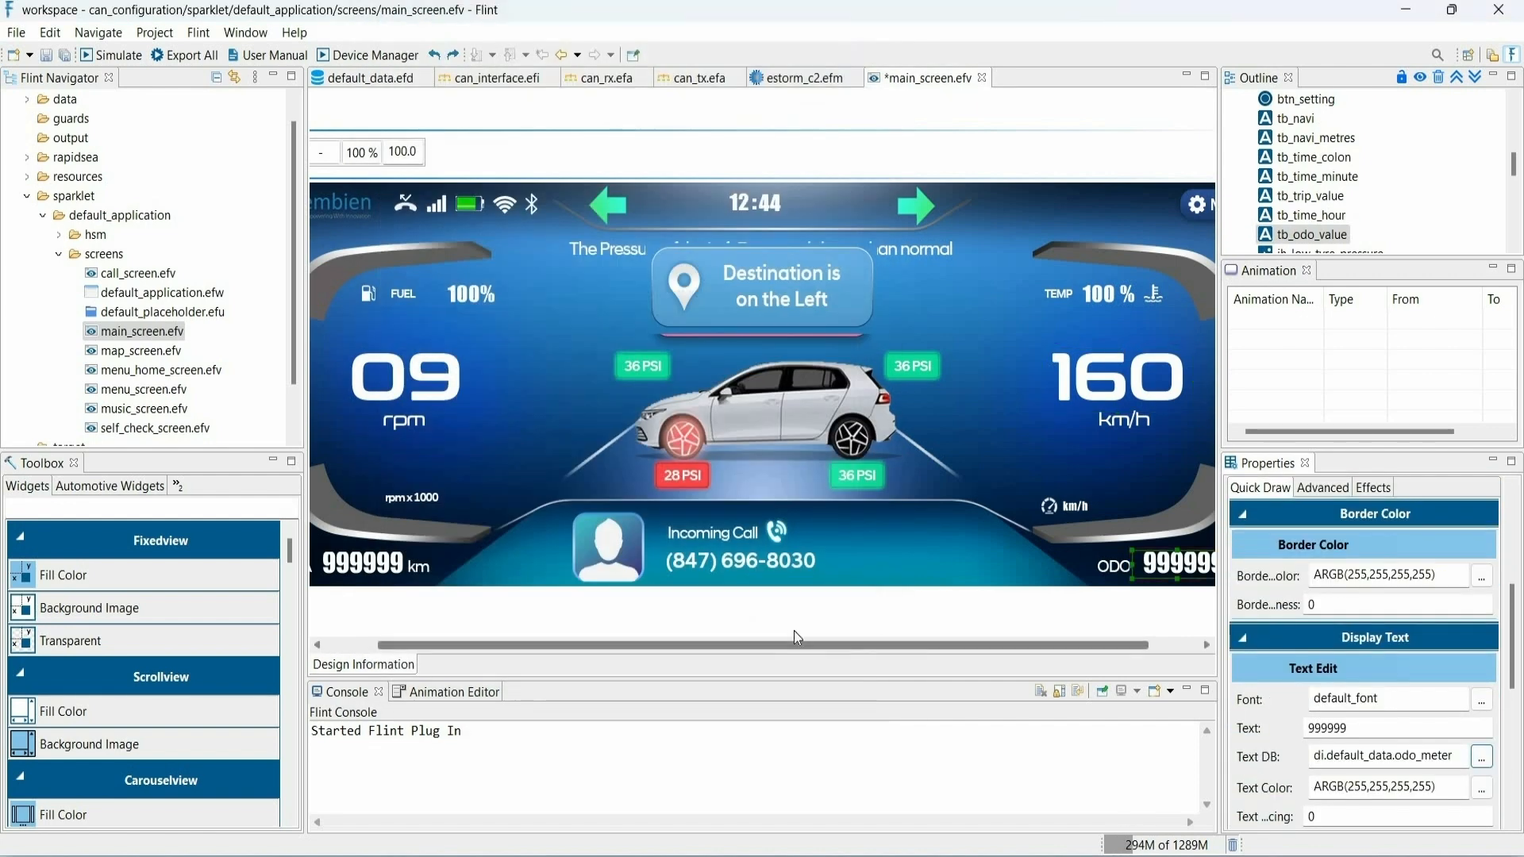
- Bind the FUEL percentage text box (Text DB) to the Fuel Level data variable and save main_screen.efv
left_click(533, 307)
scroll(1481, 659, "down", 2)
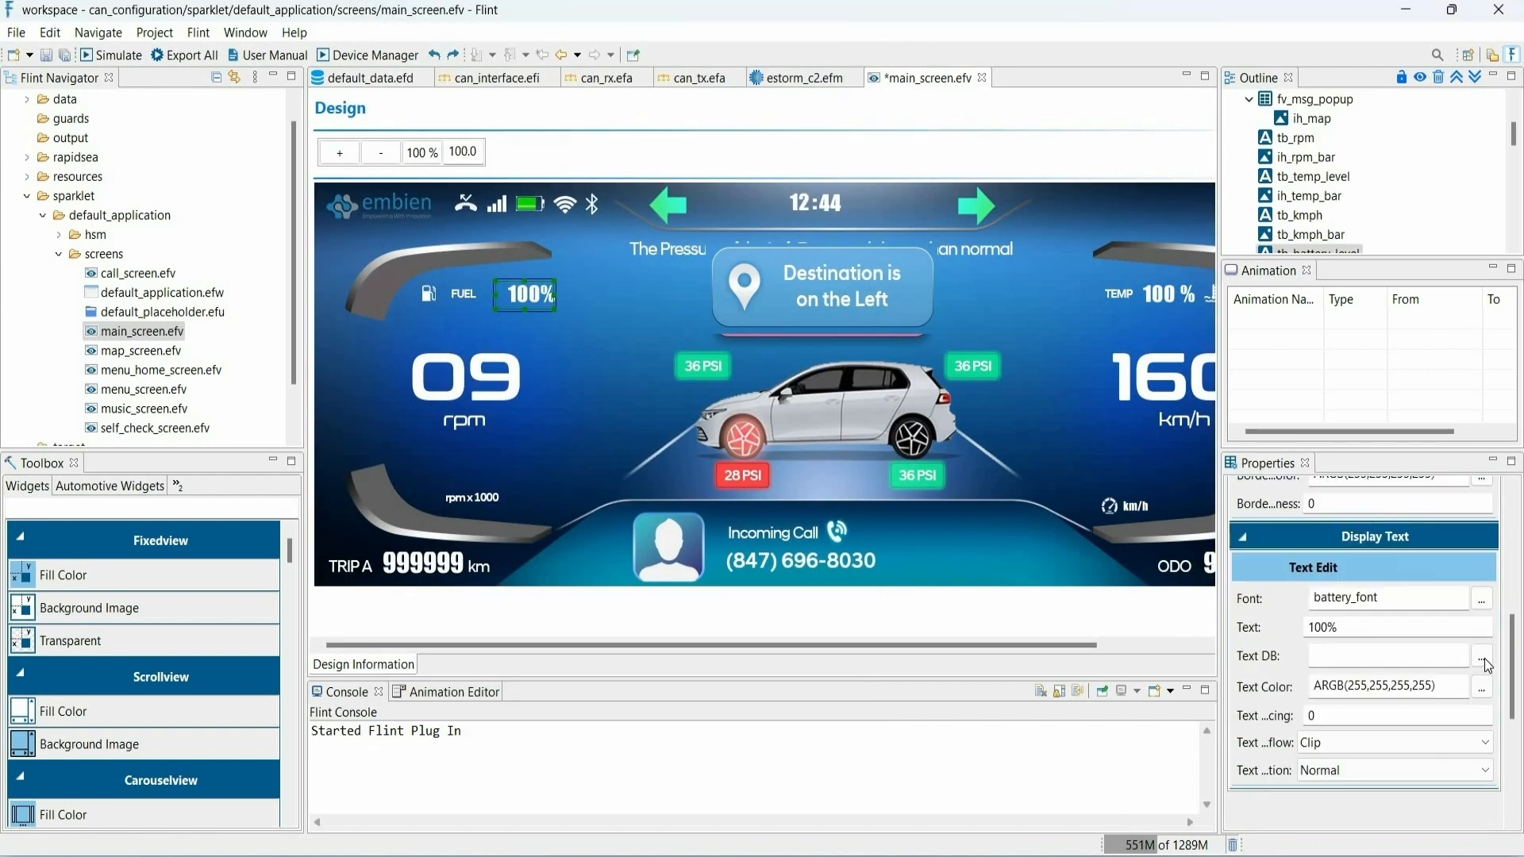
left_click(1481, 656)
left_click(538, 357)
left_click(785, 640)
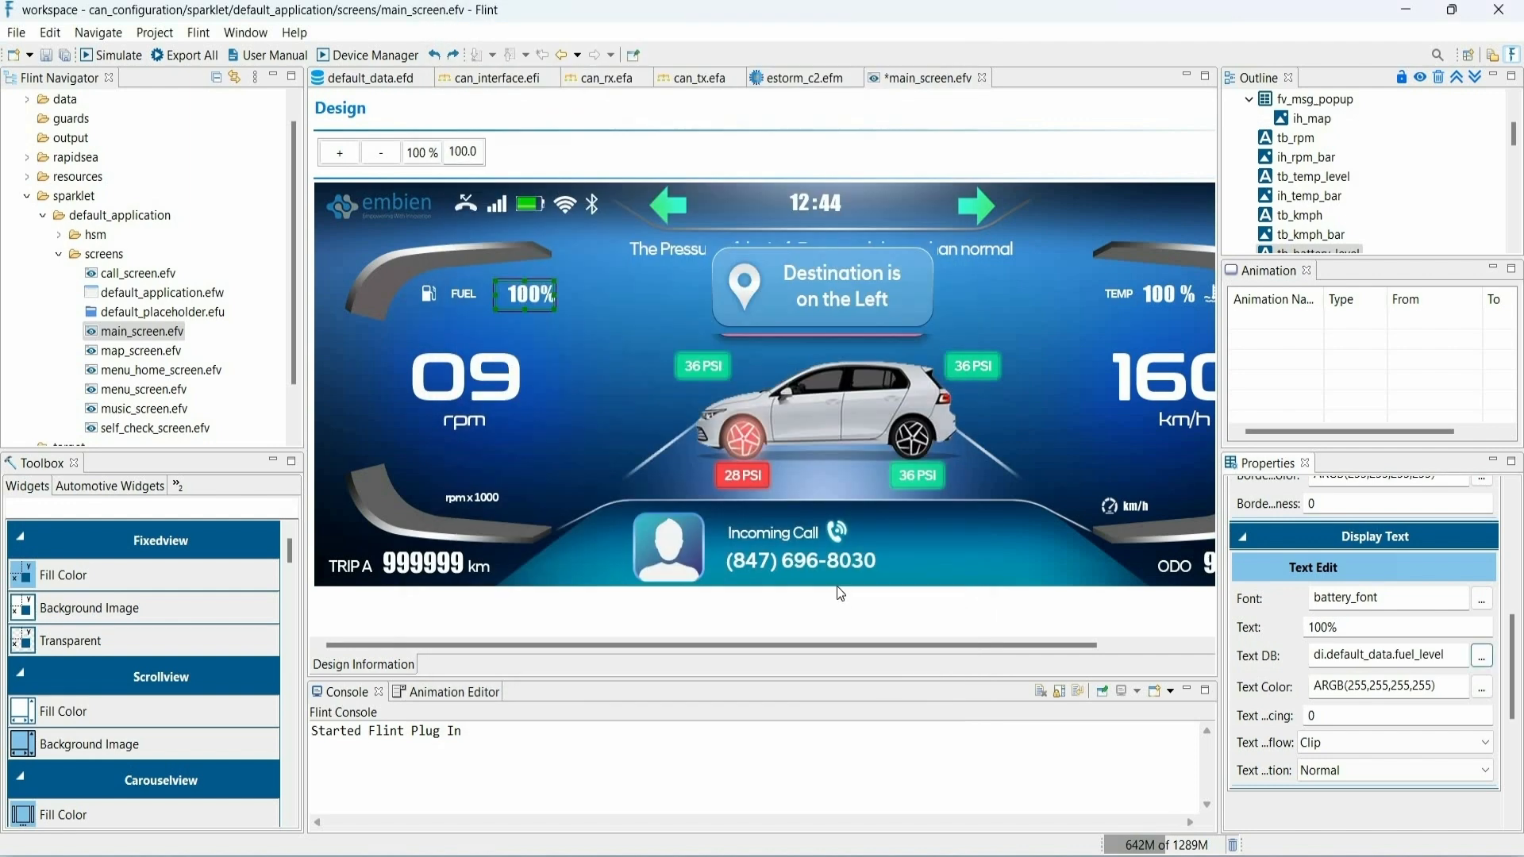
left_click(47, 57)
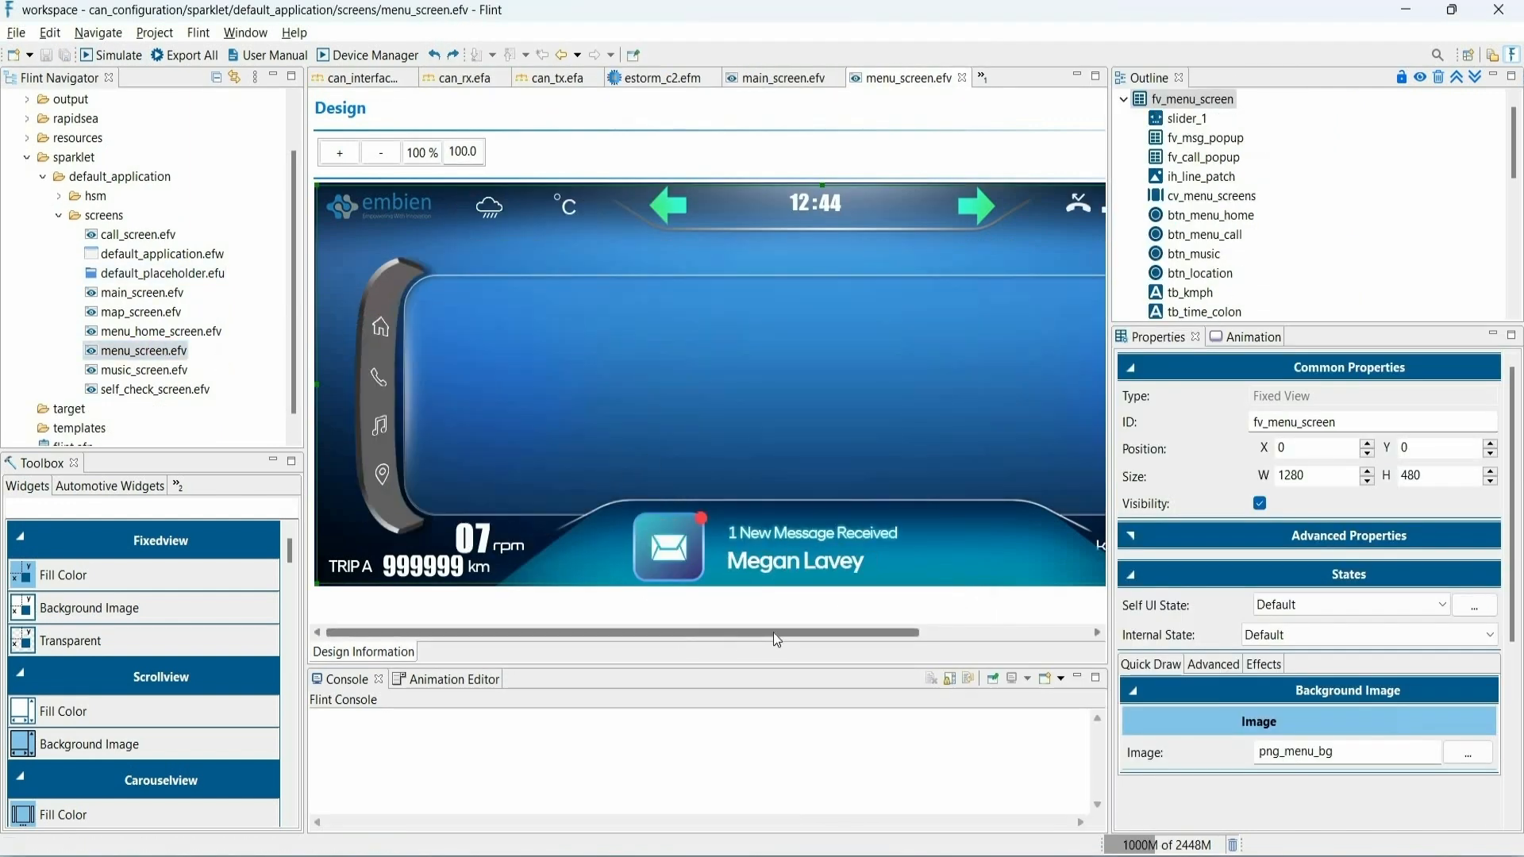
- Bind the current value of the vertical brightness slider in menu_screen.efv to the Illumination Dimming Level data variable
left_click_drag(772, 632, 943, 632)
left_click(1044, 448)
left_click(1136, 533)
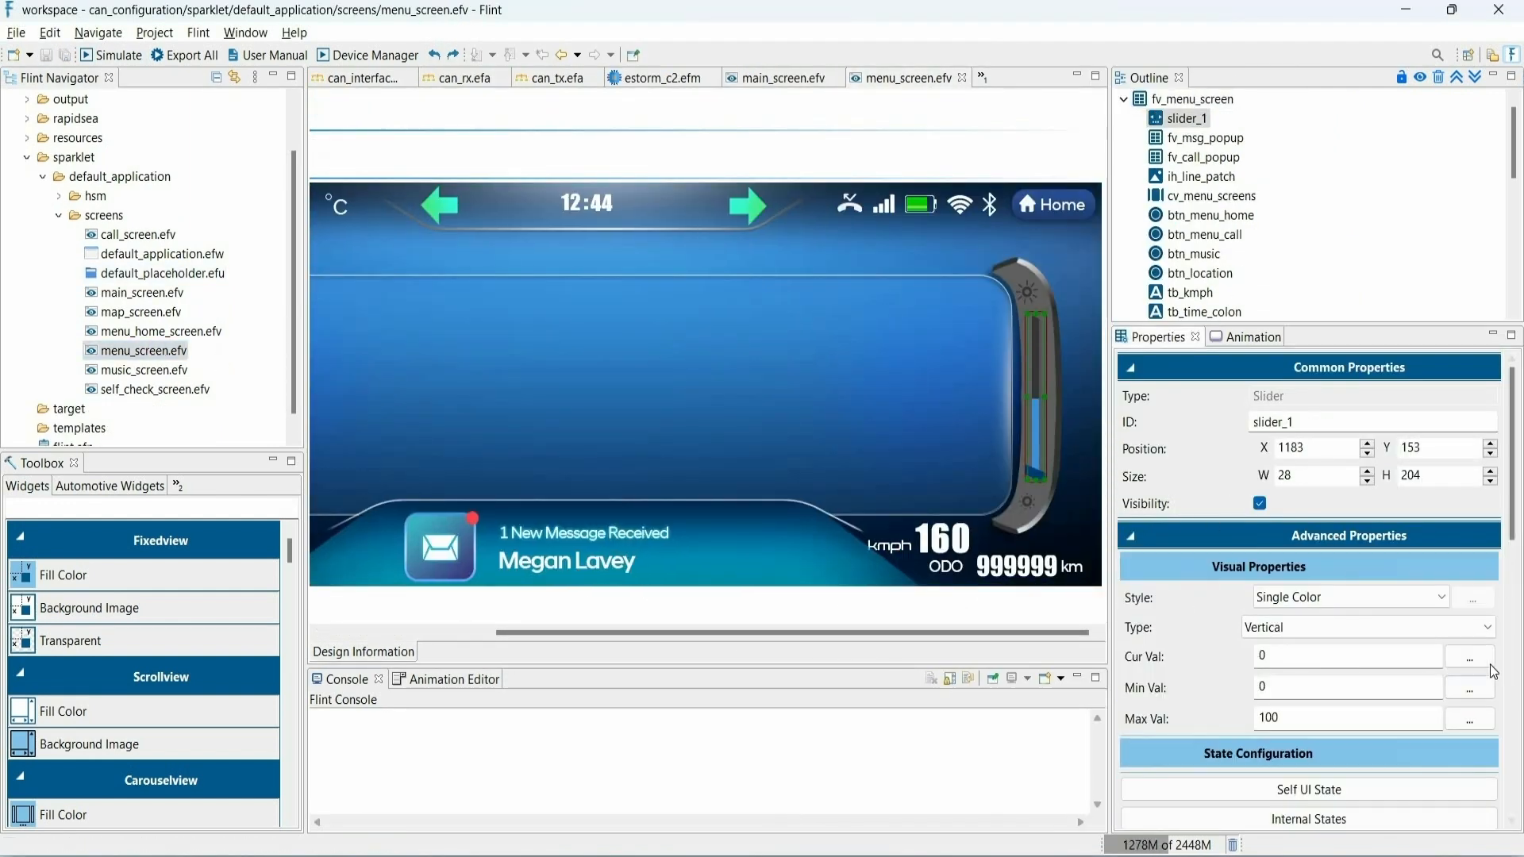
left_click(1469, 656)
left_click(675, 372)
left_click(761, 640)
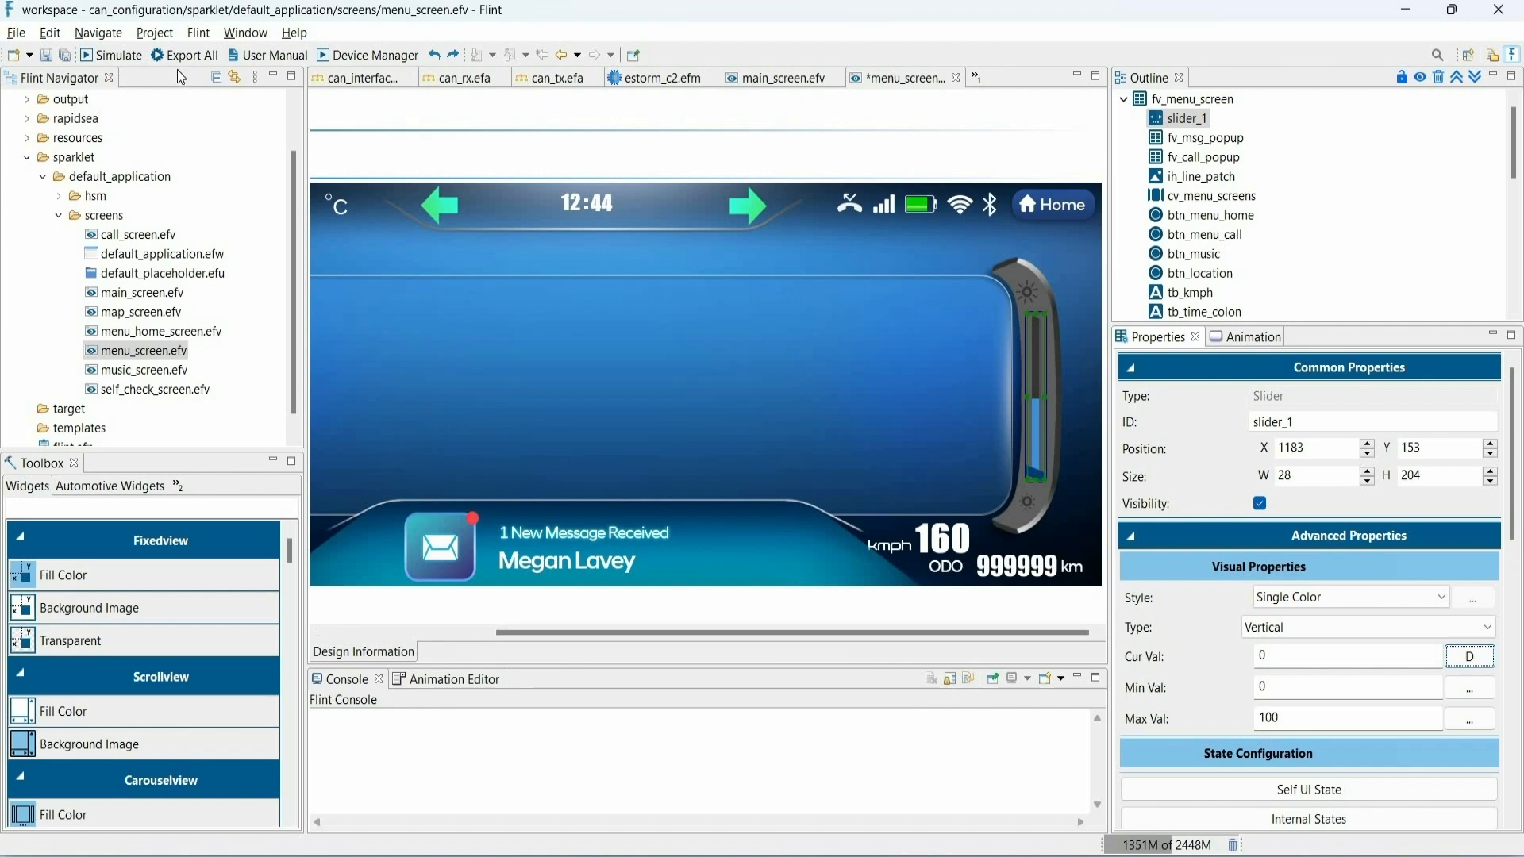
scroll(96, 127, "up", 1)
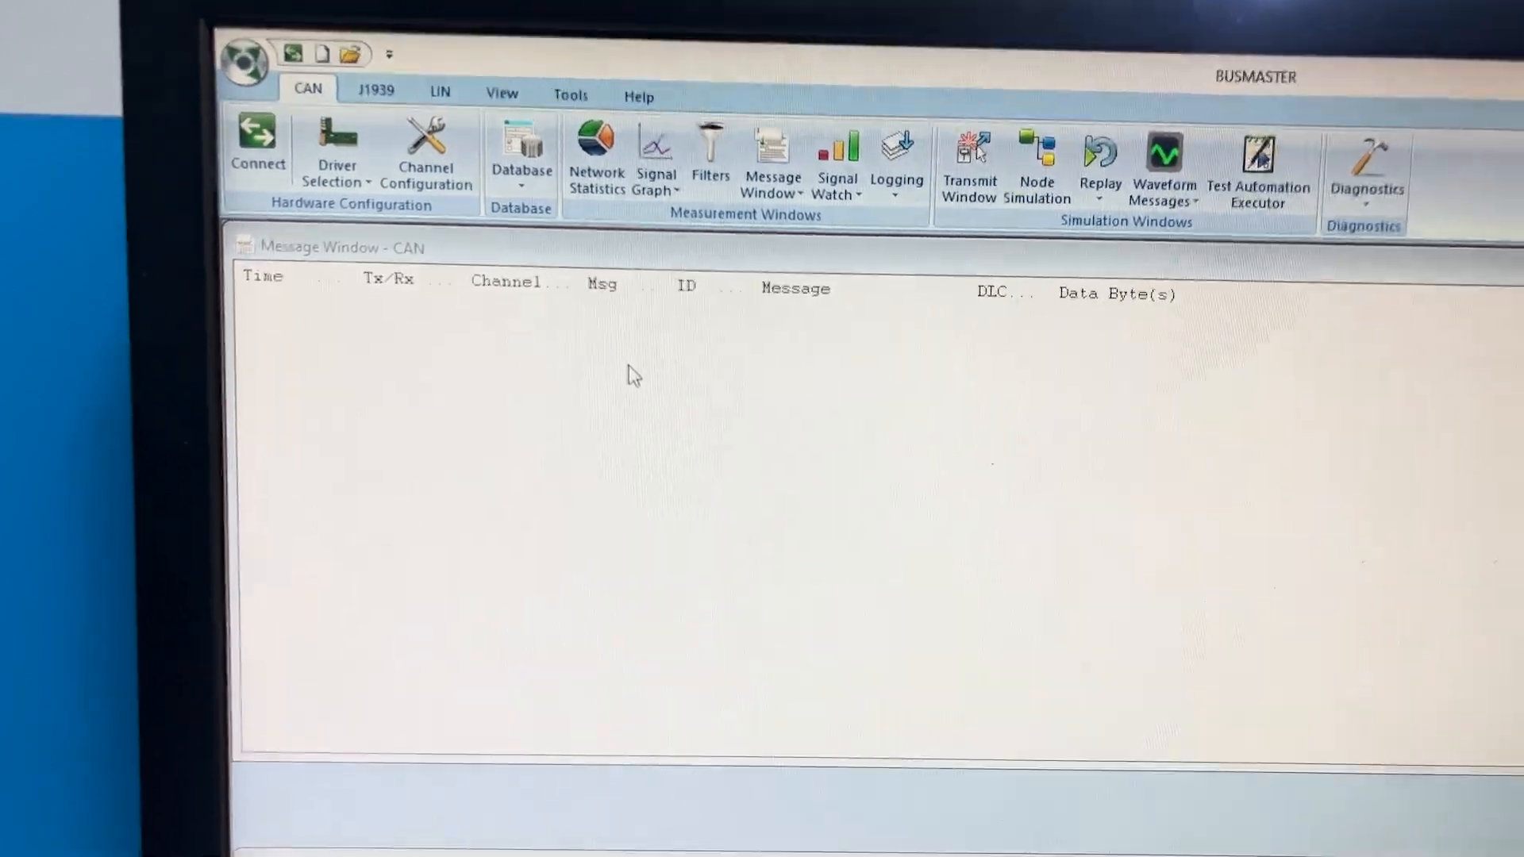
- Switch to BUSMASTER and load the CAN database file
left_click(504, 133)
left_click(541, 187)
double_click(1044, 424)
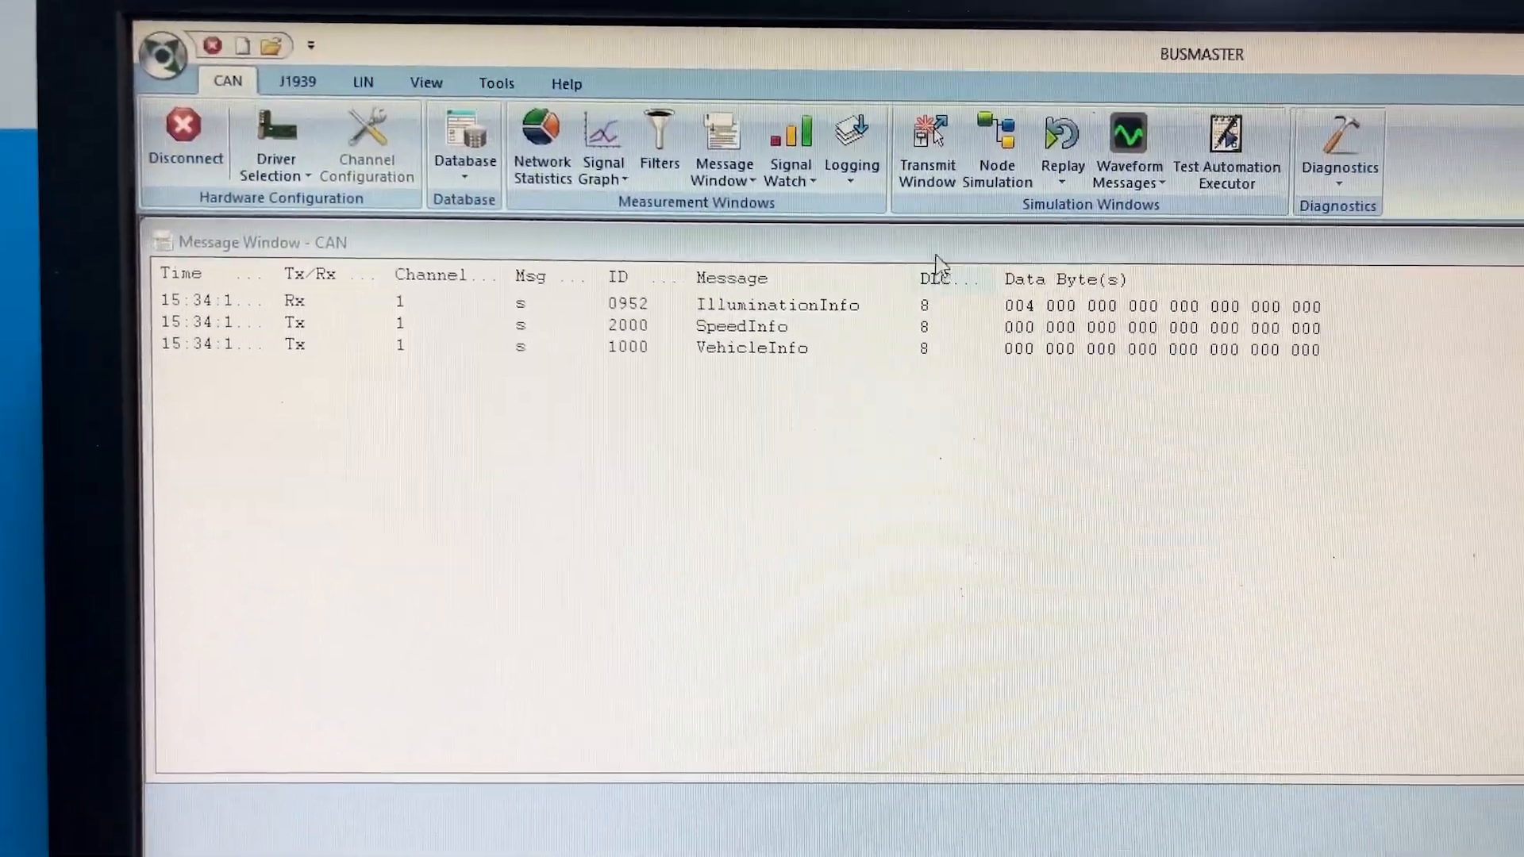
- Configure the VehicleInfo transmission message with a Fuel_Level physical value of 50 percent
left_click(929, 147)
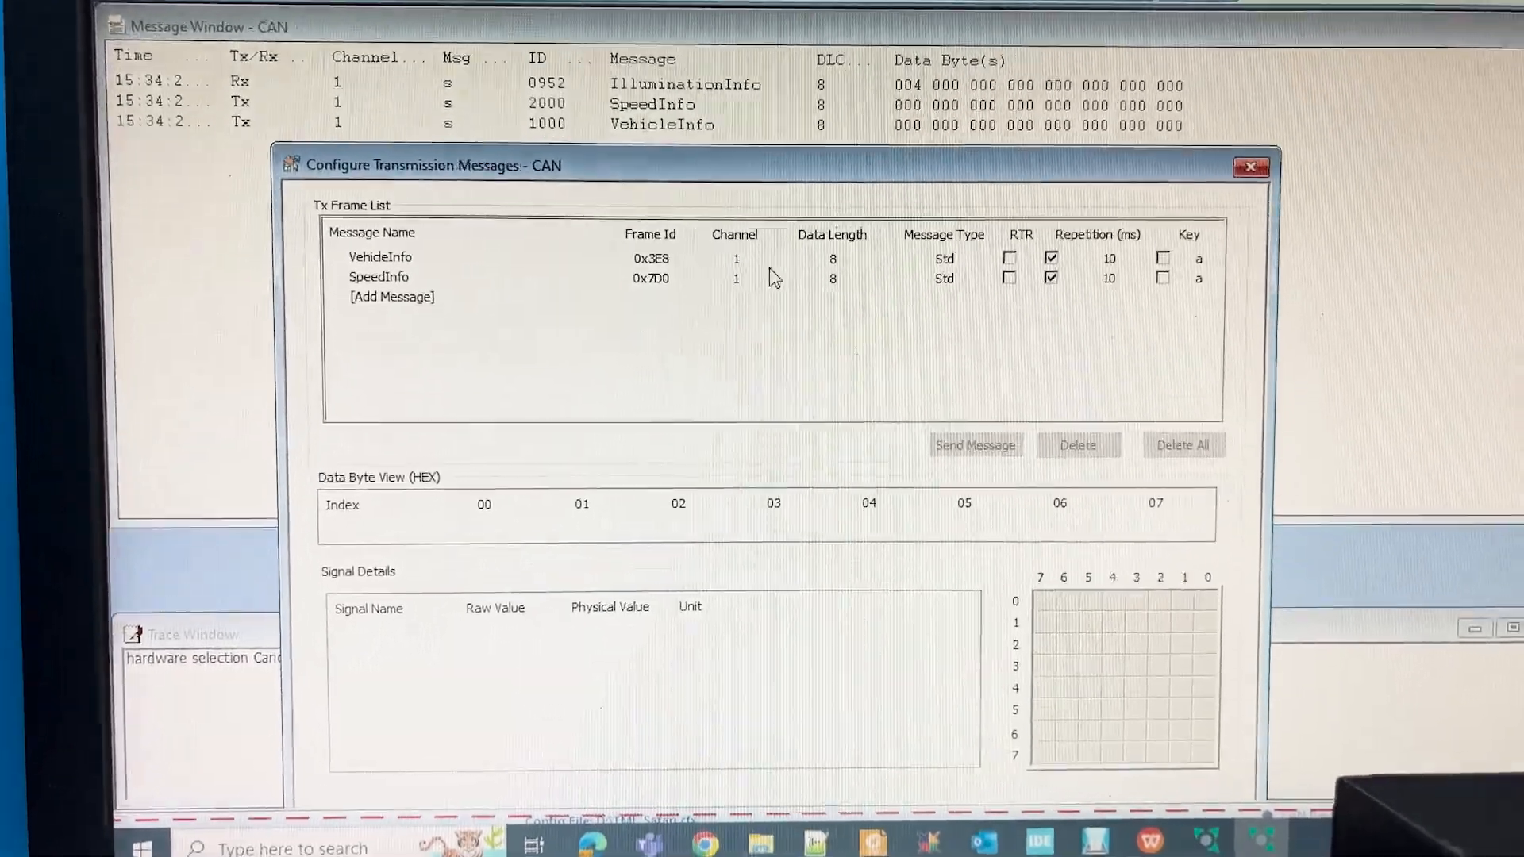
left_click(698, 278)
left_click(635, 258)
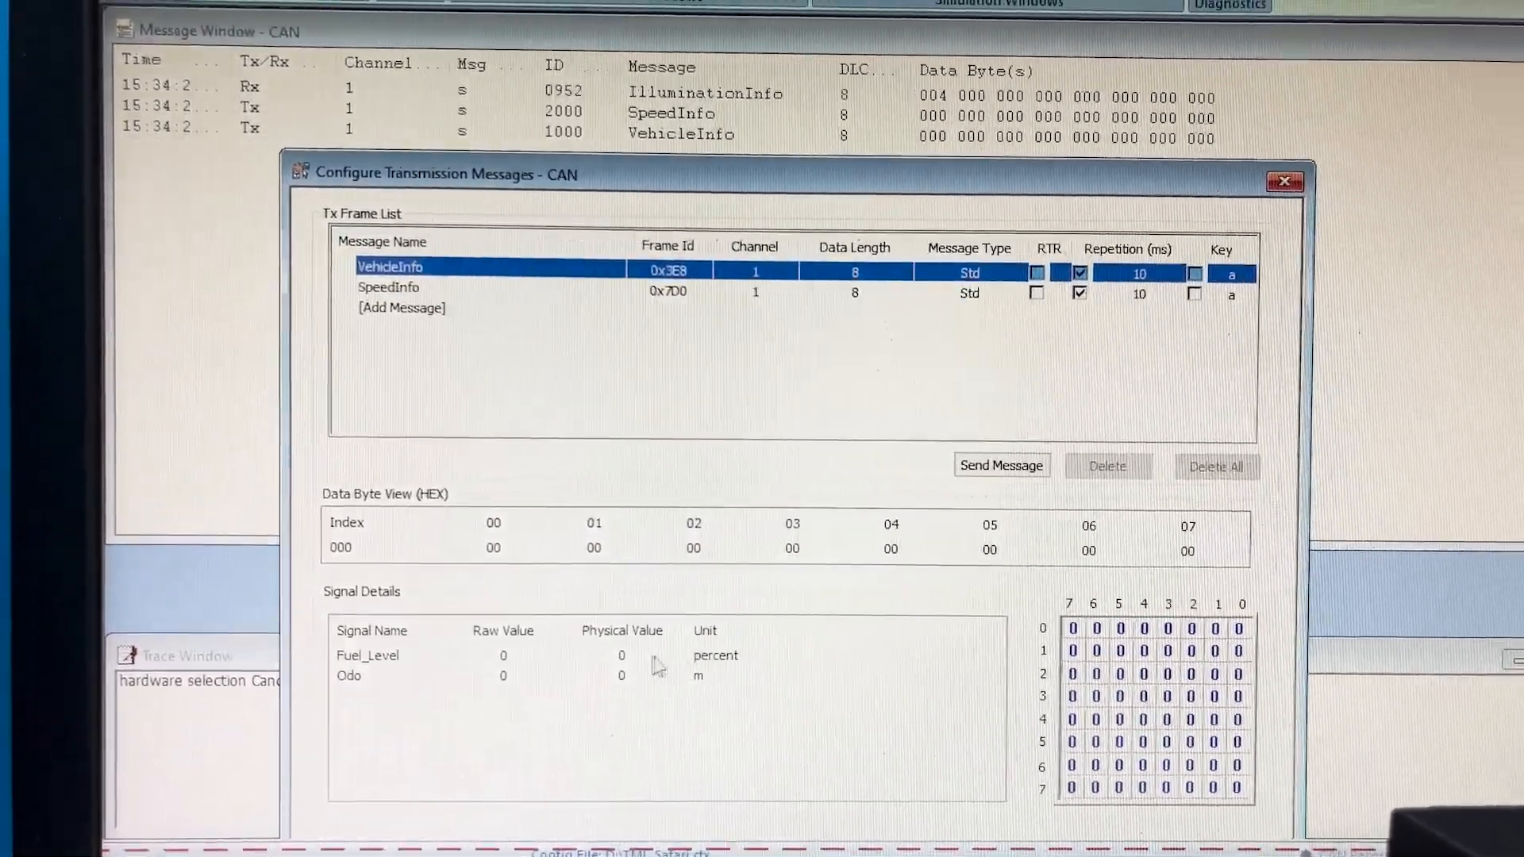
double_click(635, 657)
type("50")
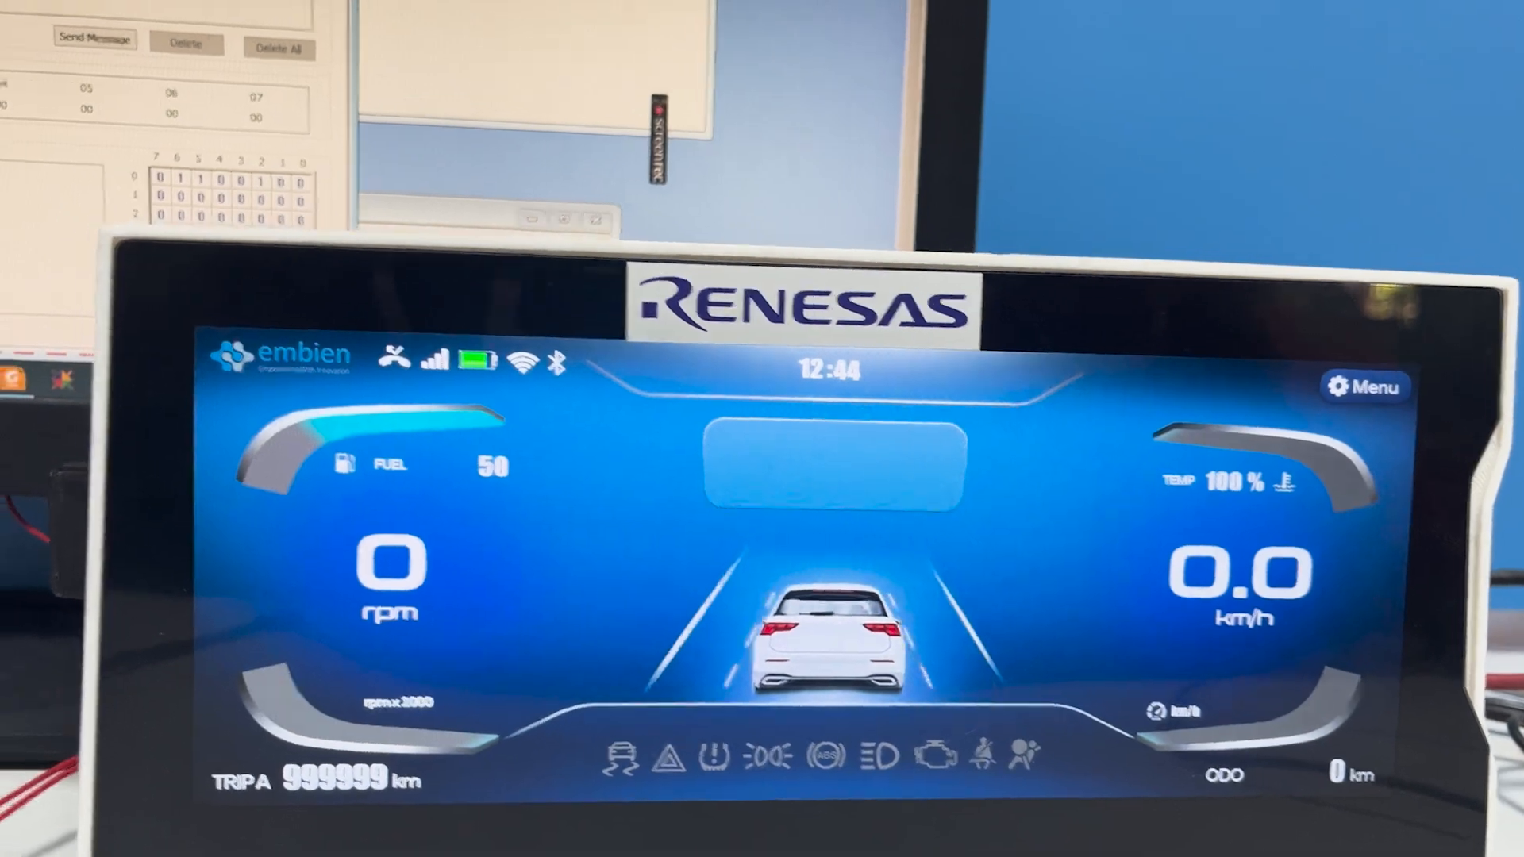
- Set the VehicleInfo message's Odo physical value to 1000 m and close the transmission message configuration
left_click(560, 702)
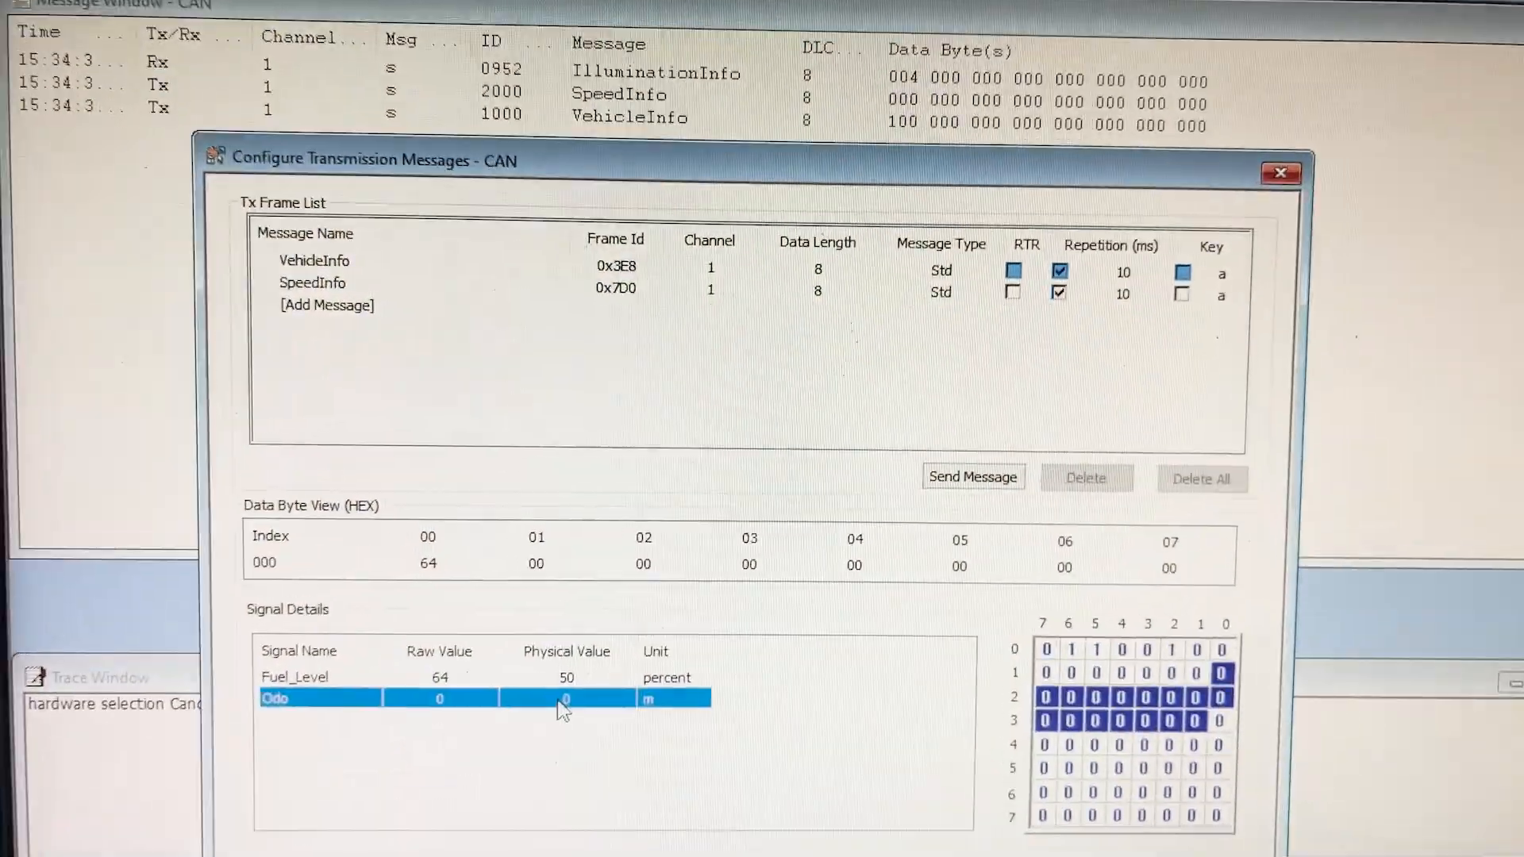
left_click(563, 704)
type("10000")
key("Return")
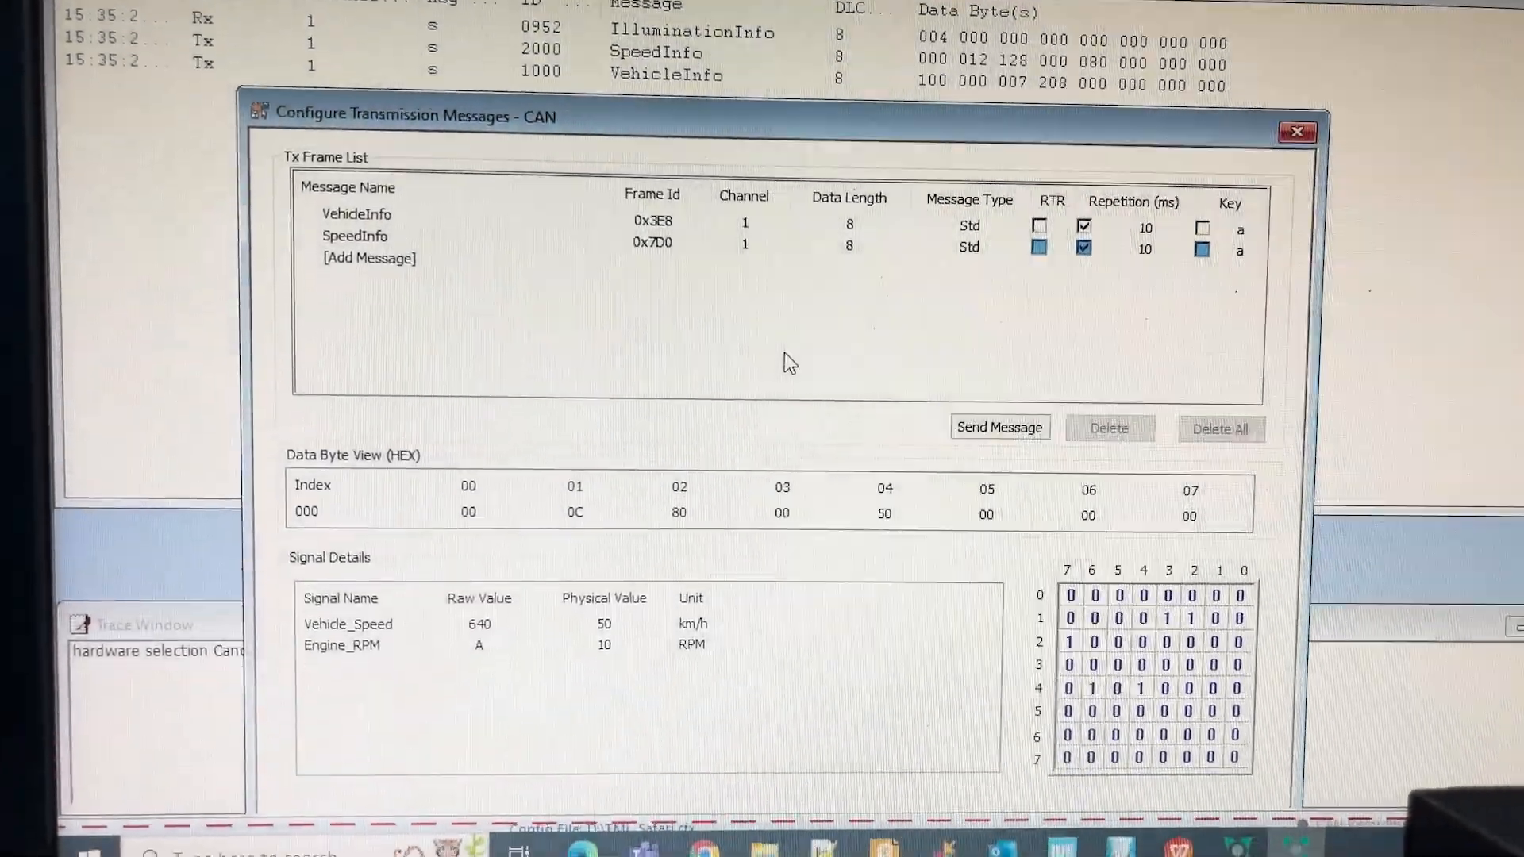
left_click(1297, 131)
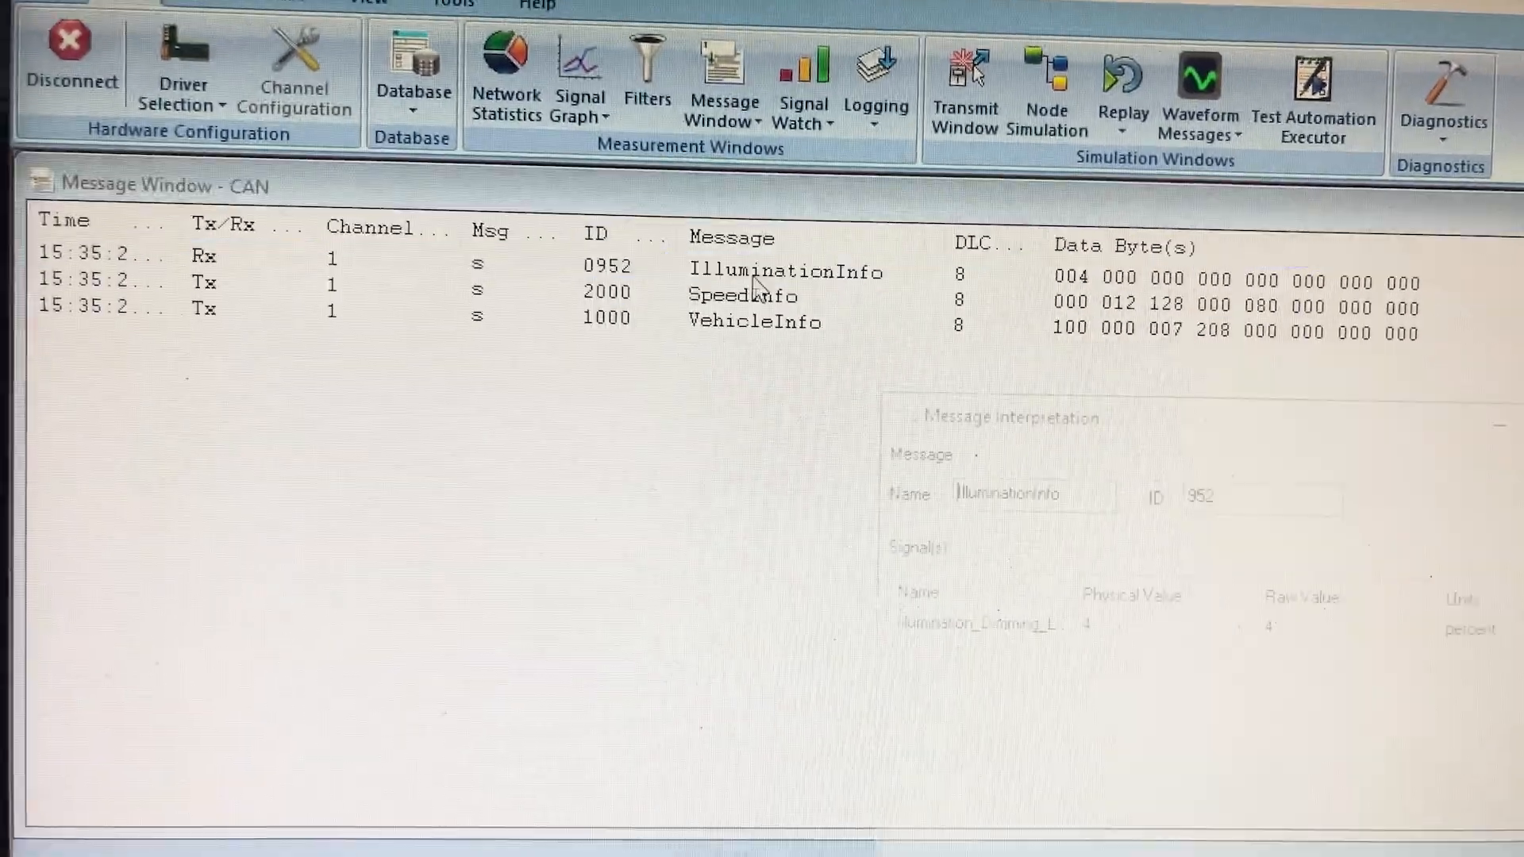